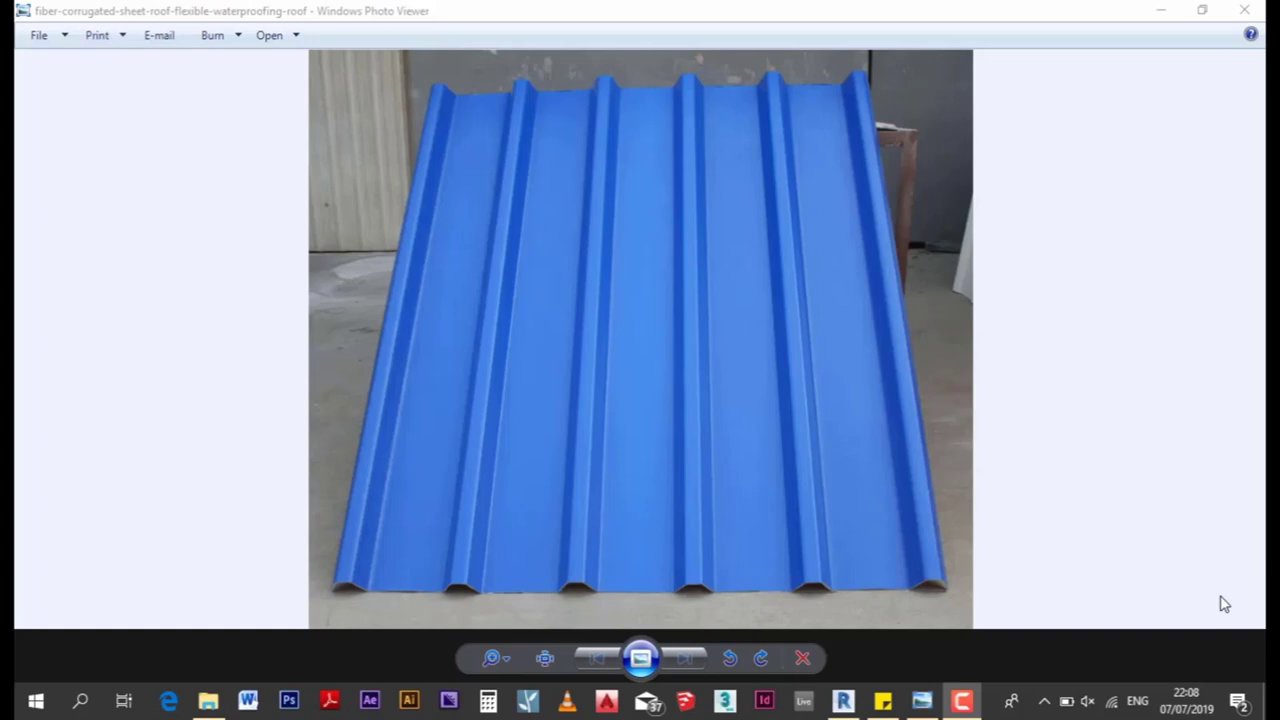
Start a new architectural project and draw a 10000 mm Curtain_Wall-Empty wall on Level 0
click(843, 700)
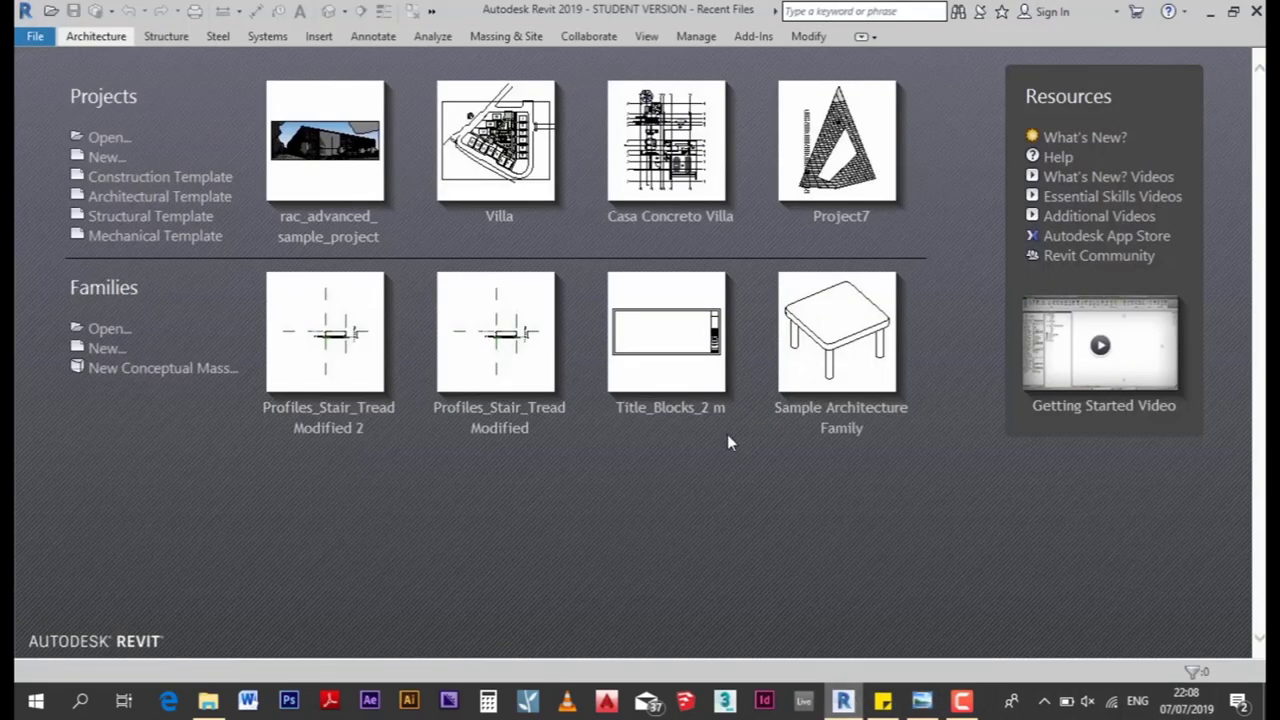
click(148, 199)
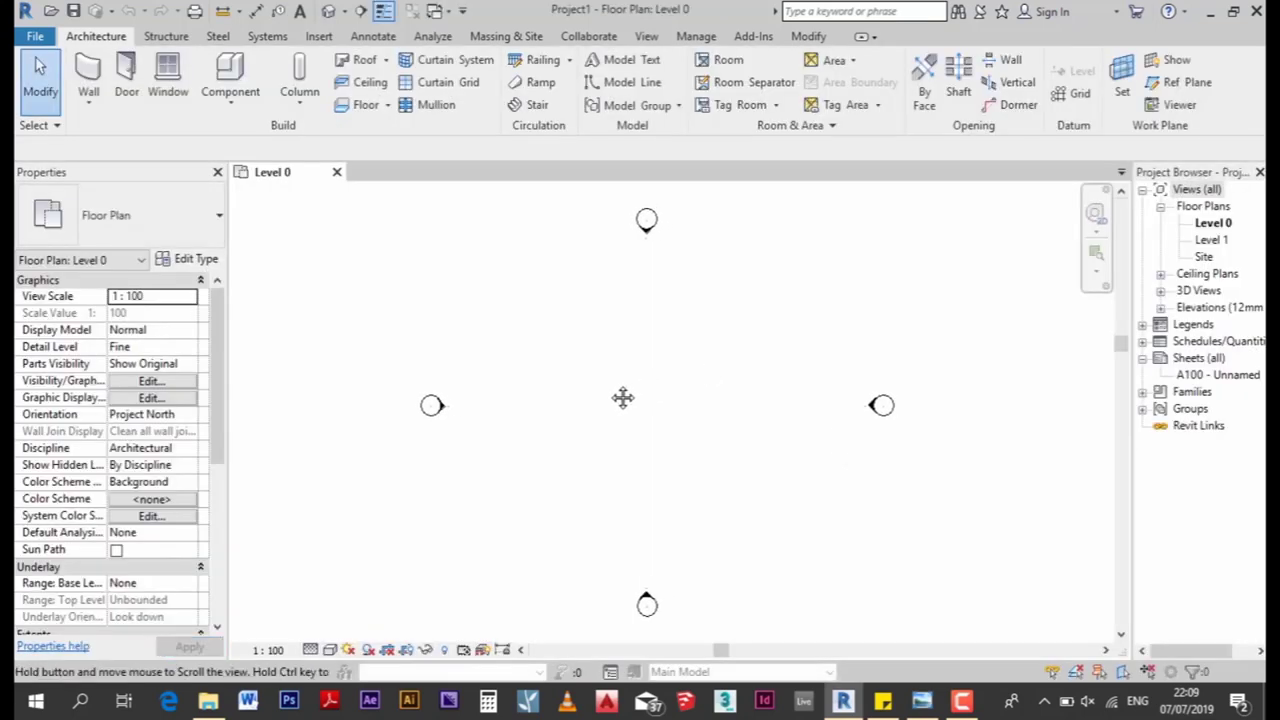
click(170, 218)
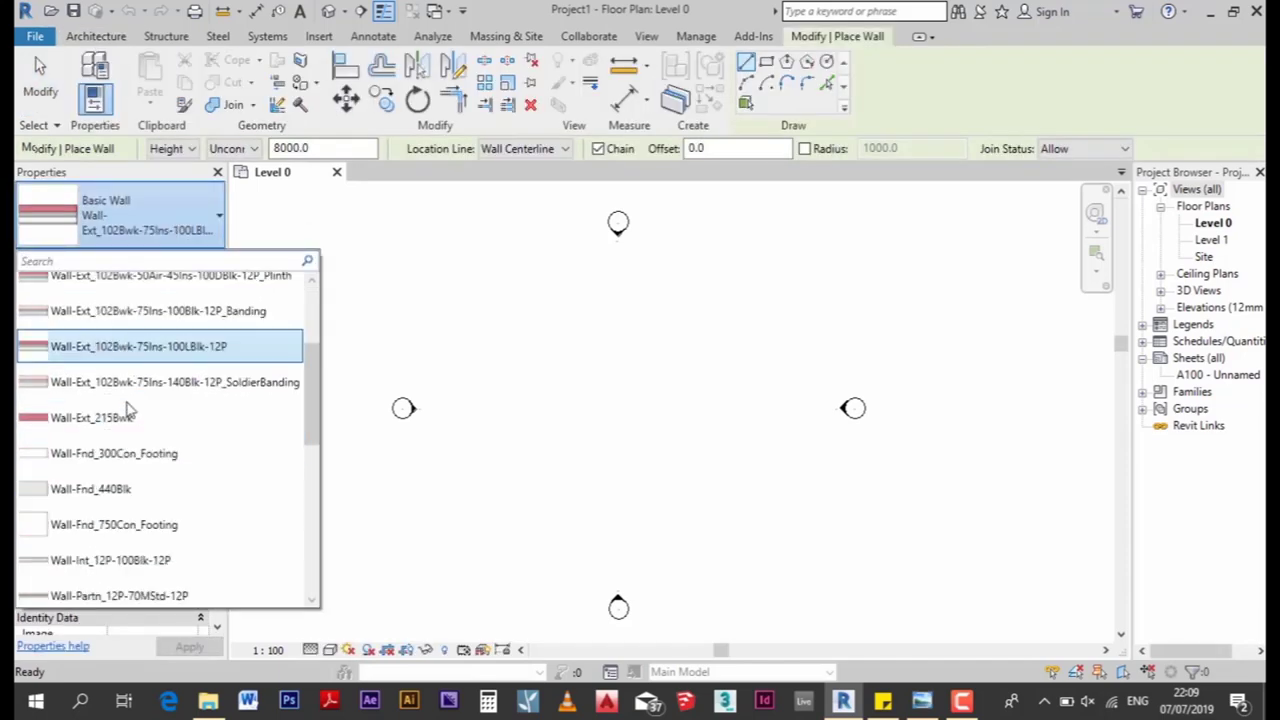
scroll(127, 410, down, 2)
scroll(128, 406, down, 2)
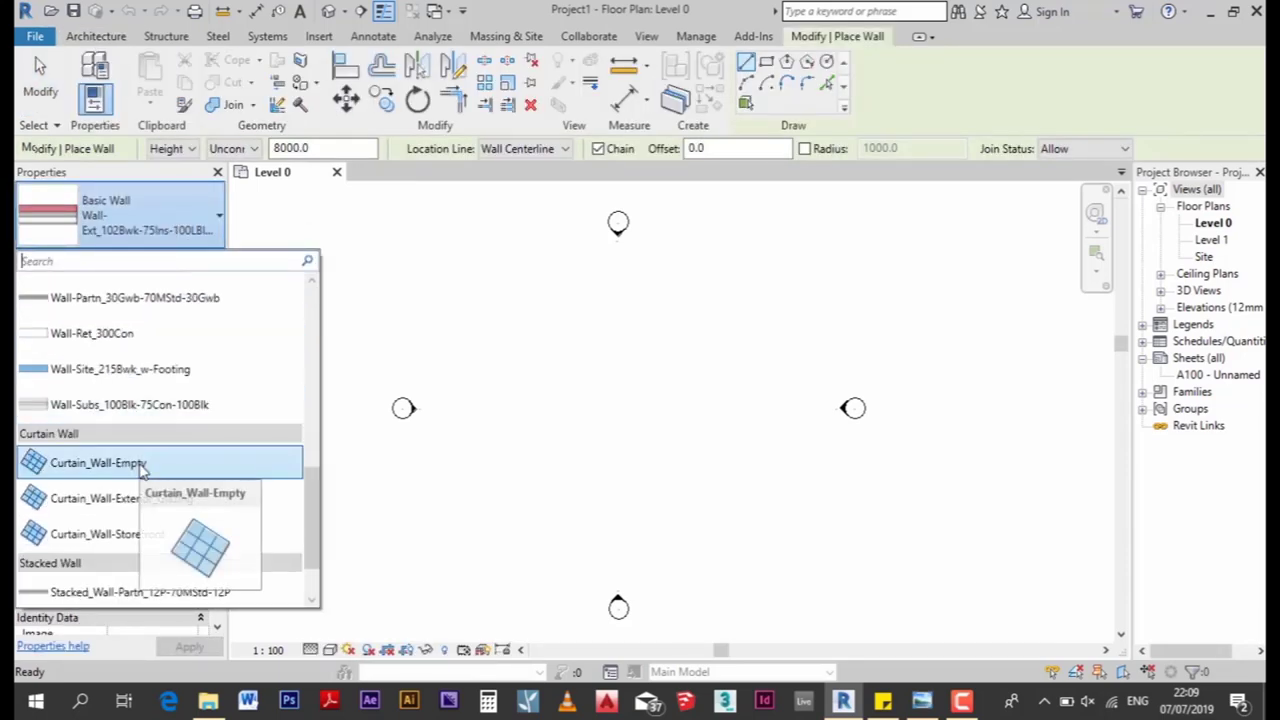
click(143, 466)
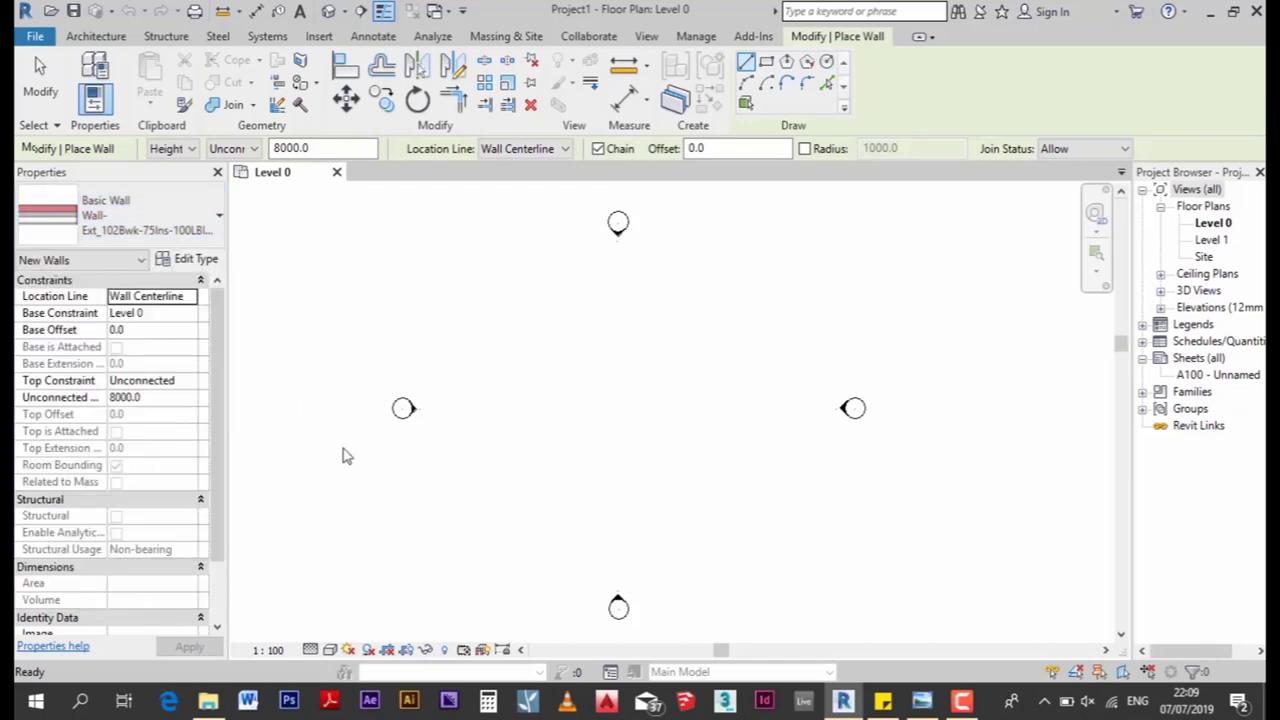
click(517, 413)
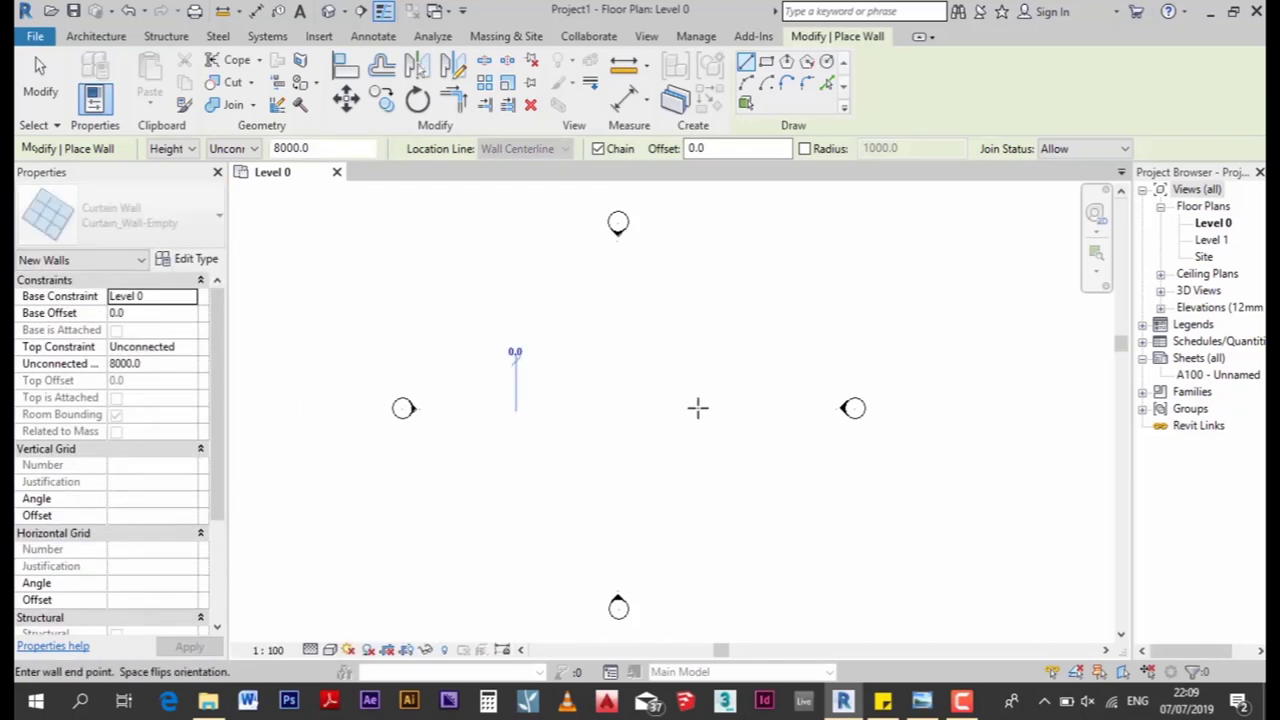
text(10)
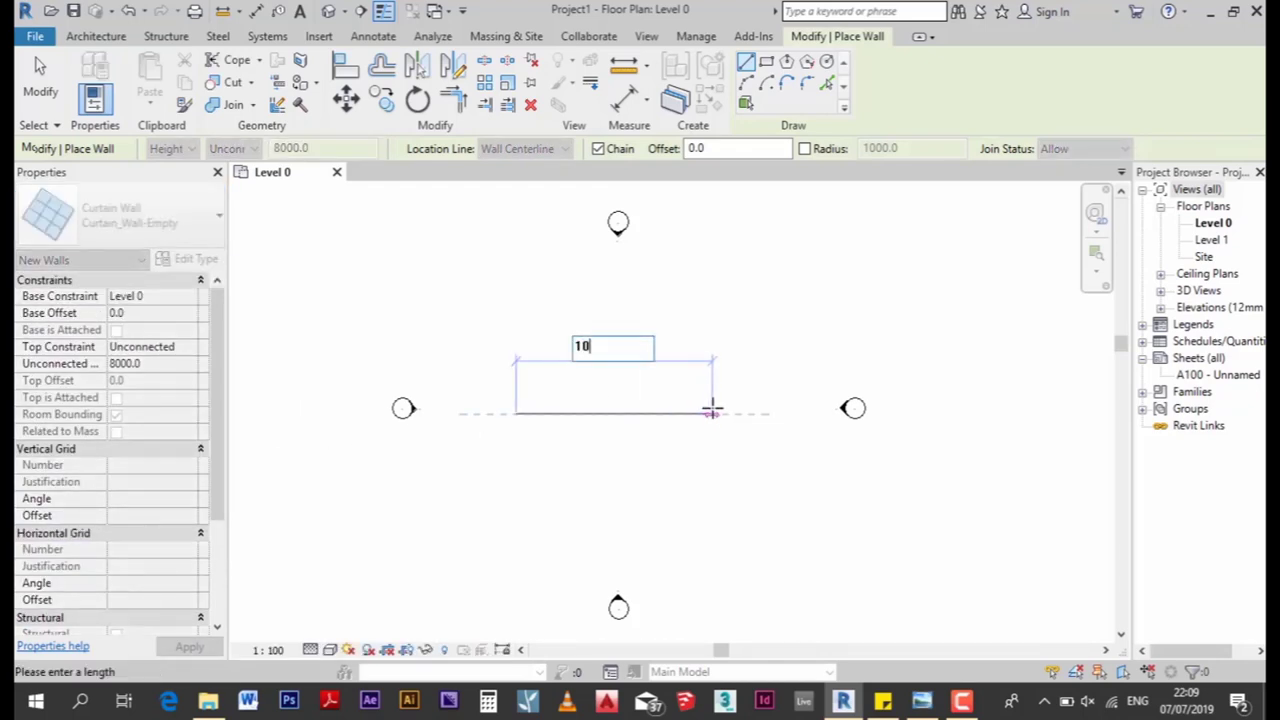
text(000)
key(Return)
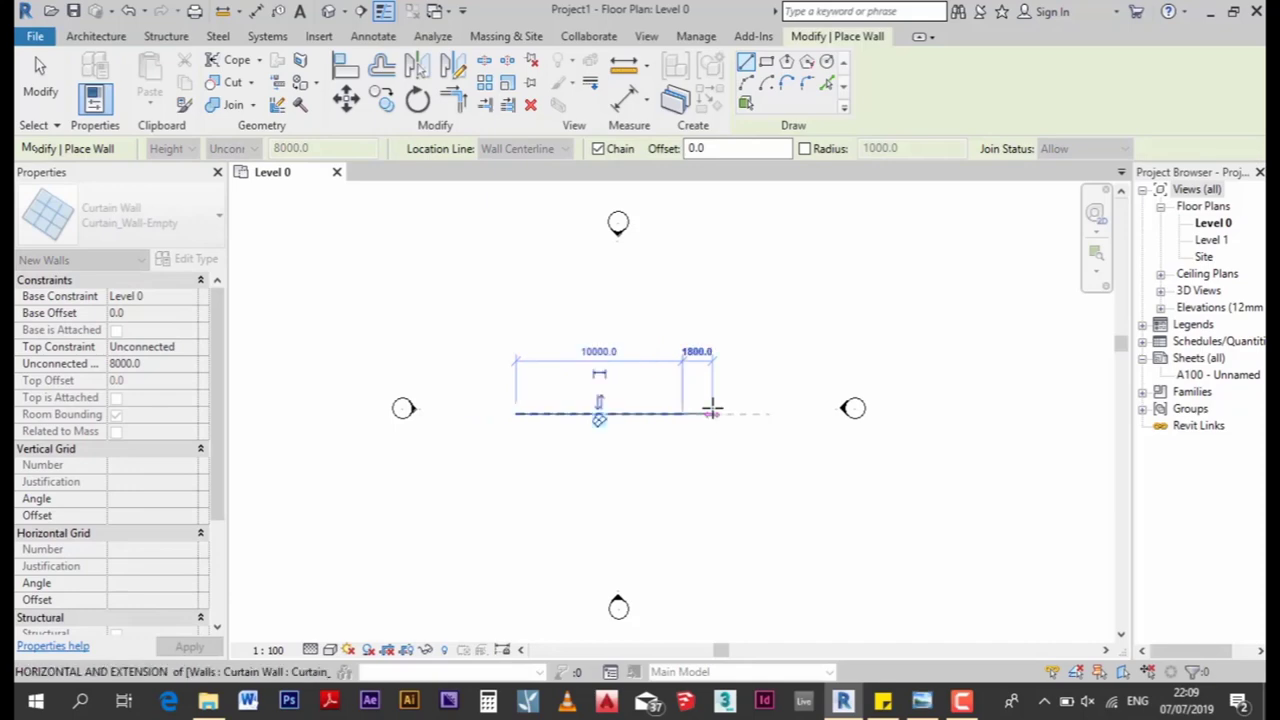
key(Escape)
key(Escape)
Using UN, change the Length format to Meters with rounding of 2 decimal places
key(u)
key(n)
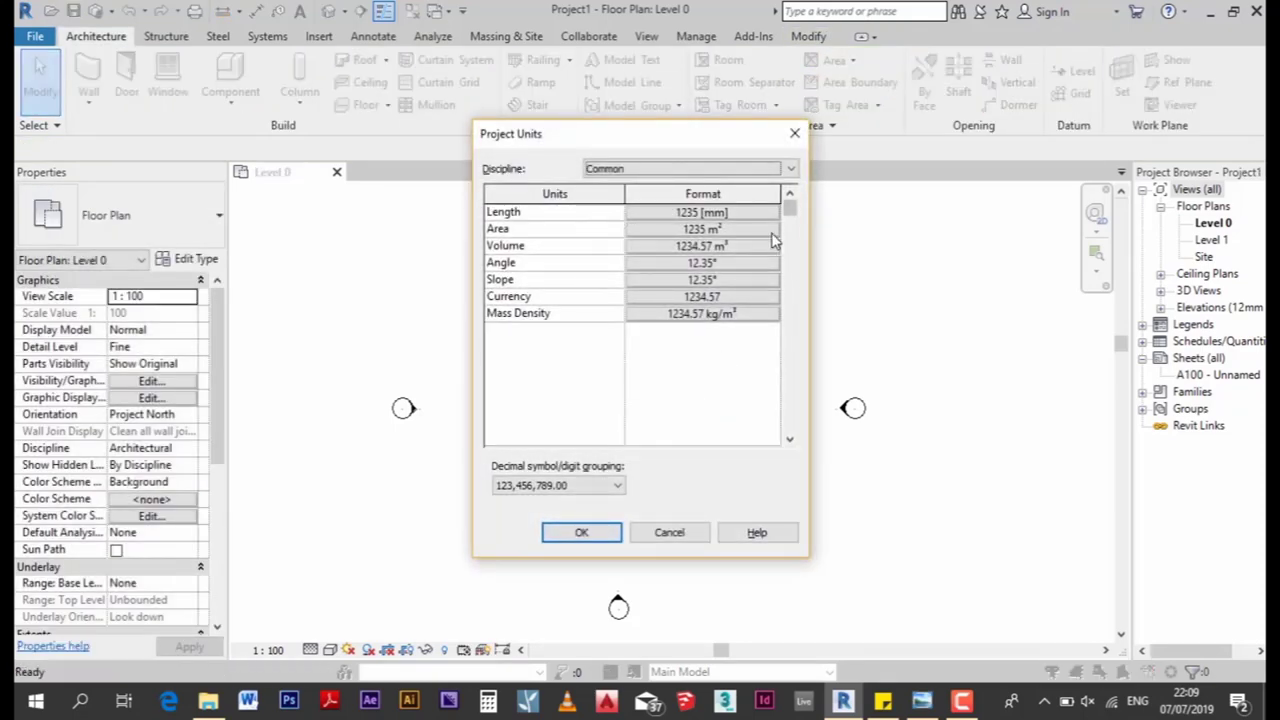
click(753, 213)
click(700, 245)
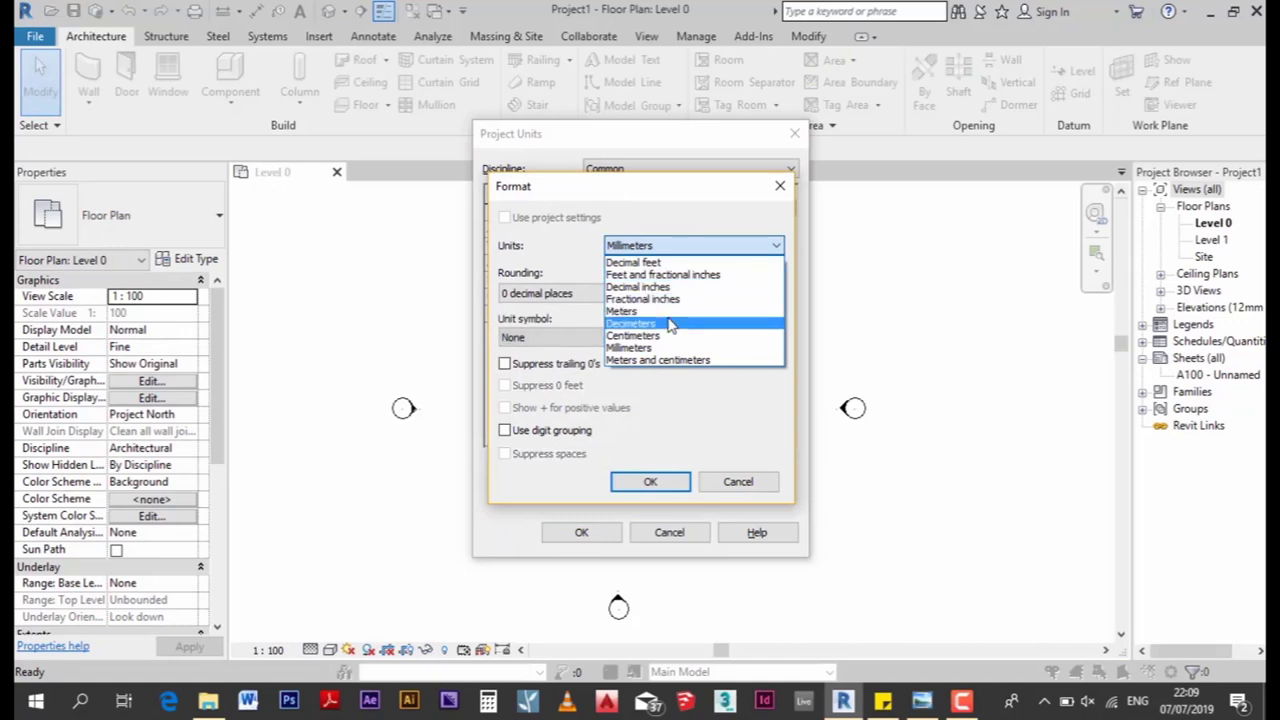
click(630, 311)
click(537, 294)
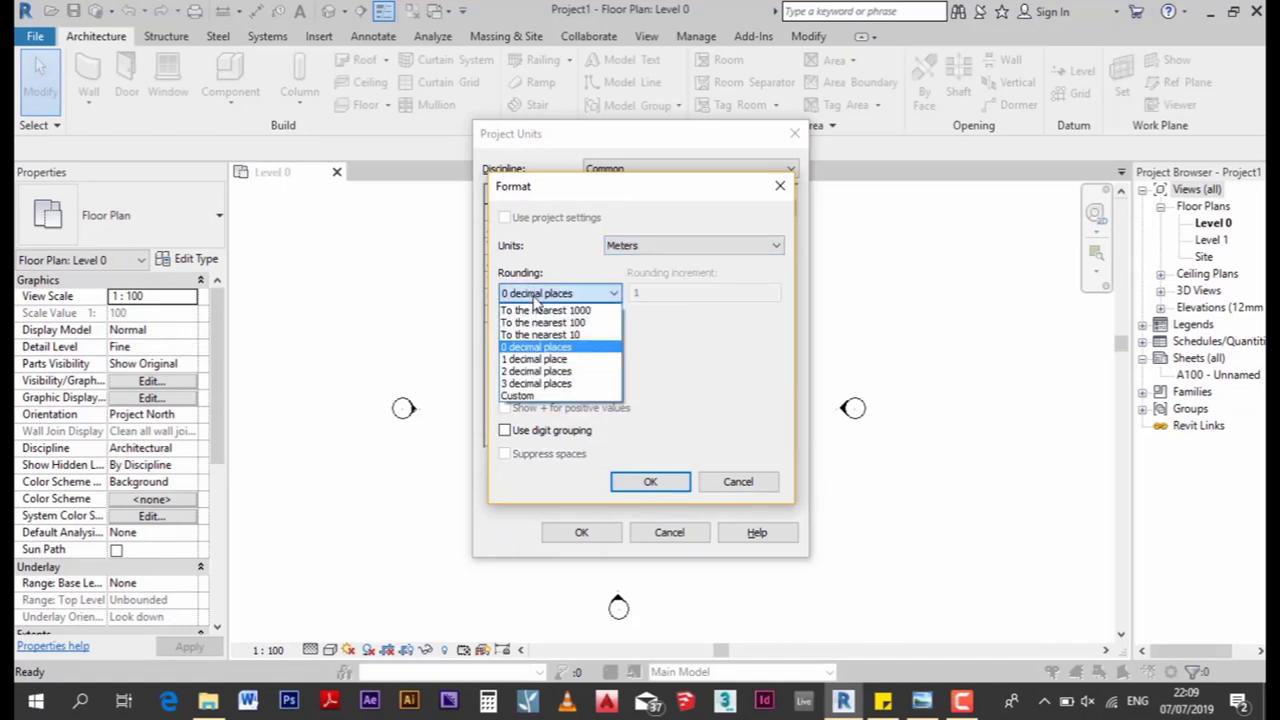
click(550, 371)
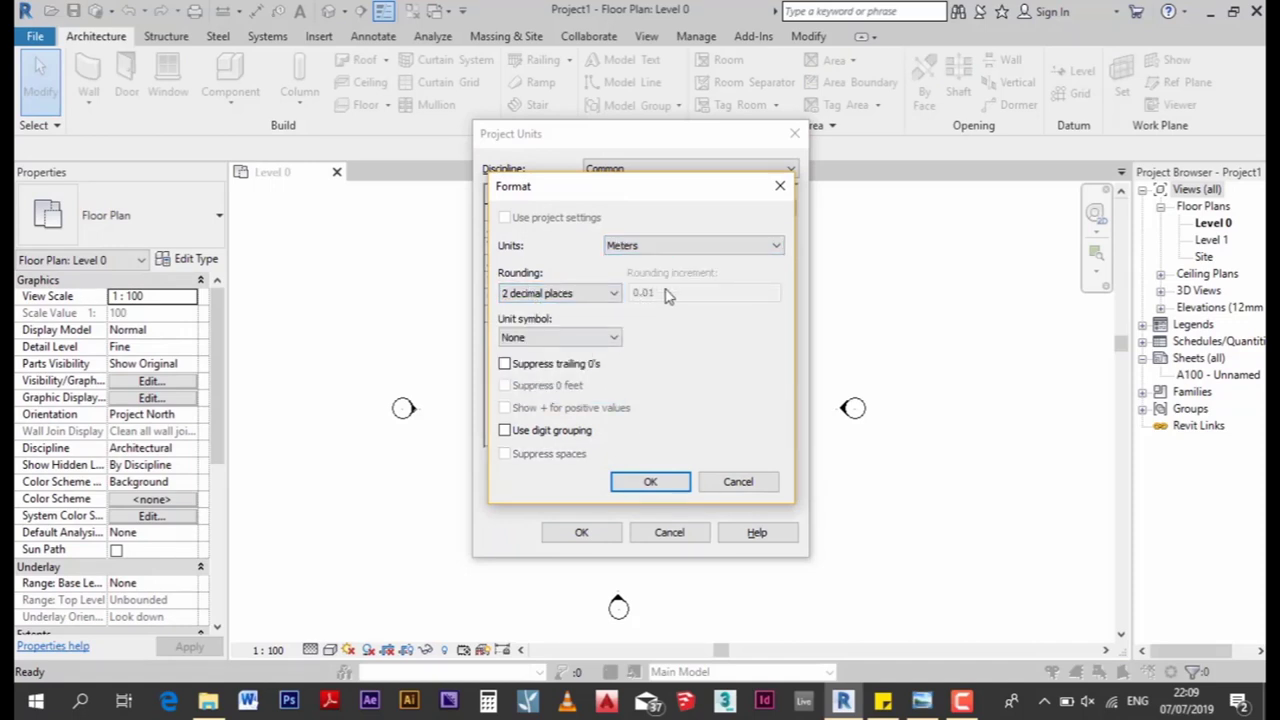
click(650, 482)
click(581, 532)
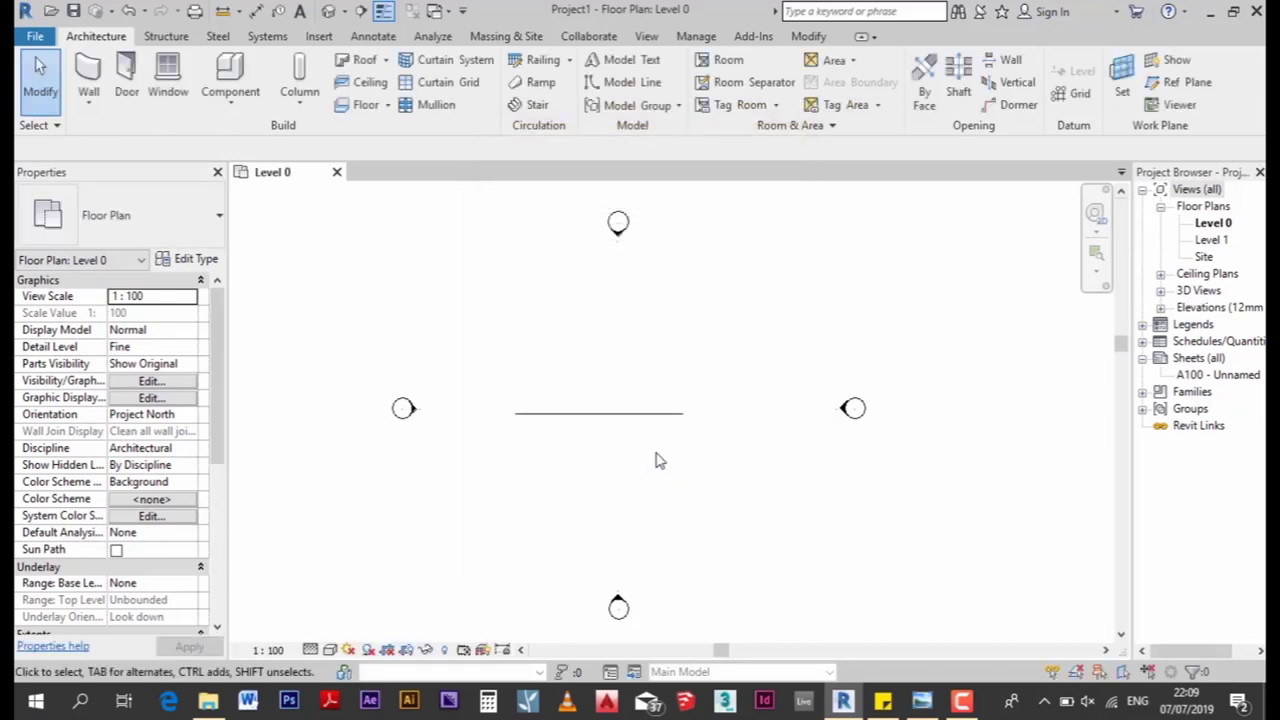
scroll(650, 445, up, 1)
Select the curtain wall and show it in the Default 3D View
click(582, 411)
scroll(583, 375, up, 2)
scroll(583, 375, up, 1)
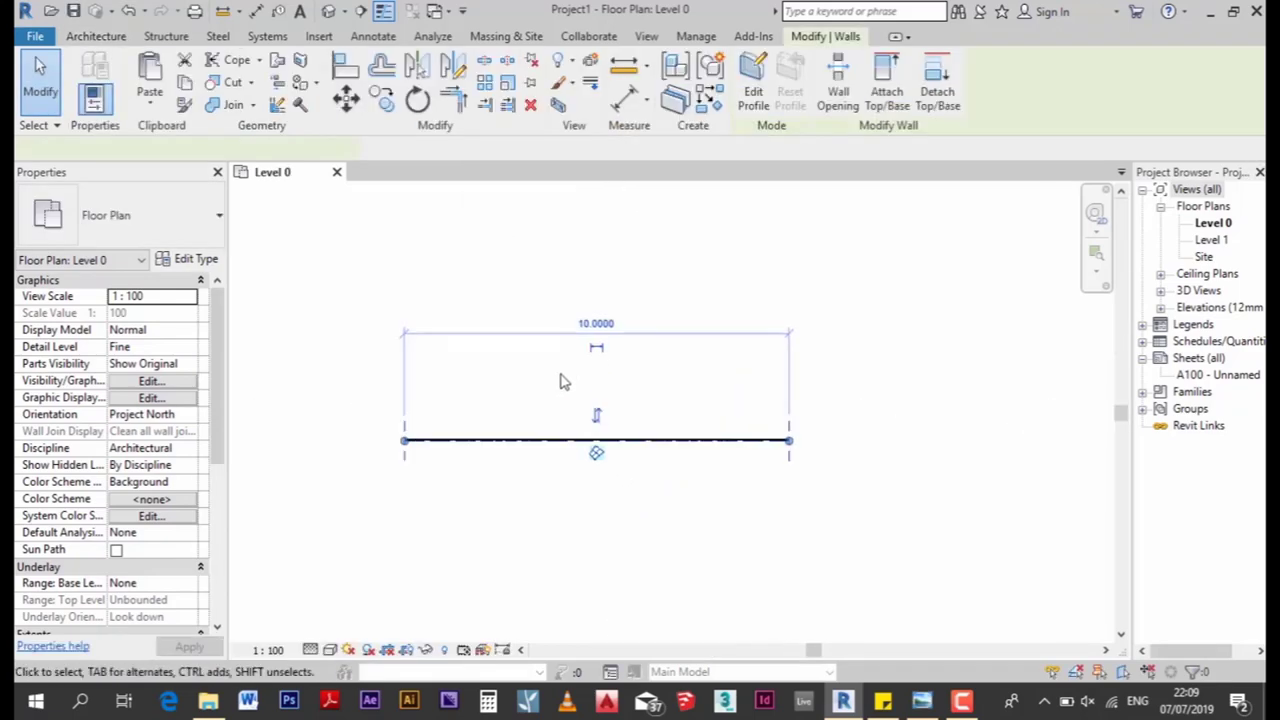
click(328, 12)
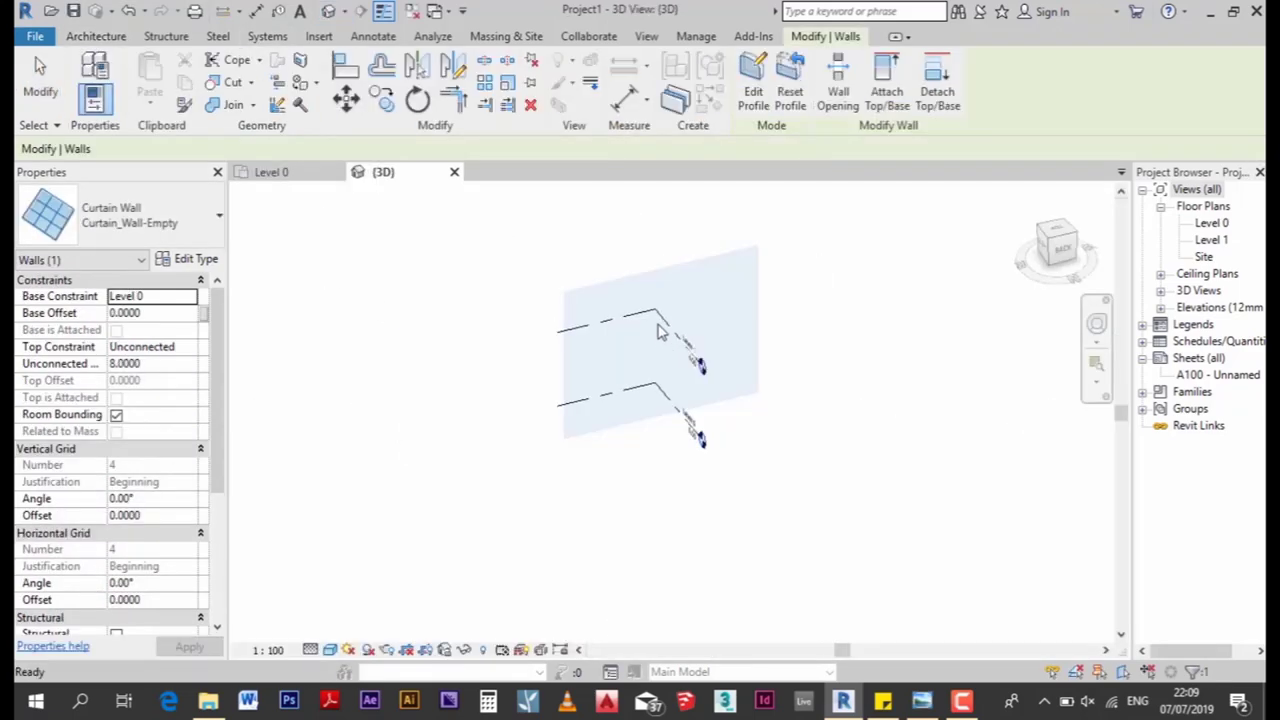
click(760, 392)
middle_drag(784, 390, 771, 402)
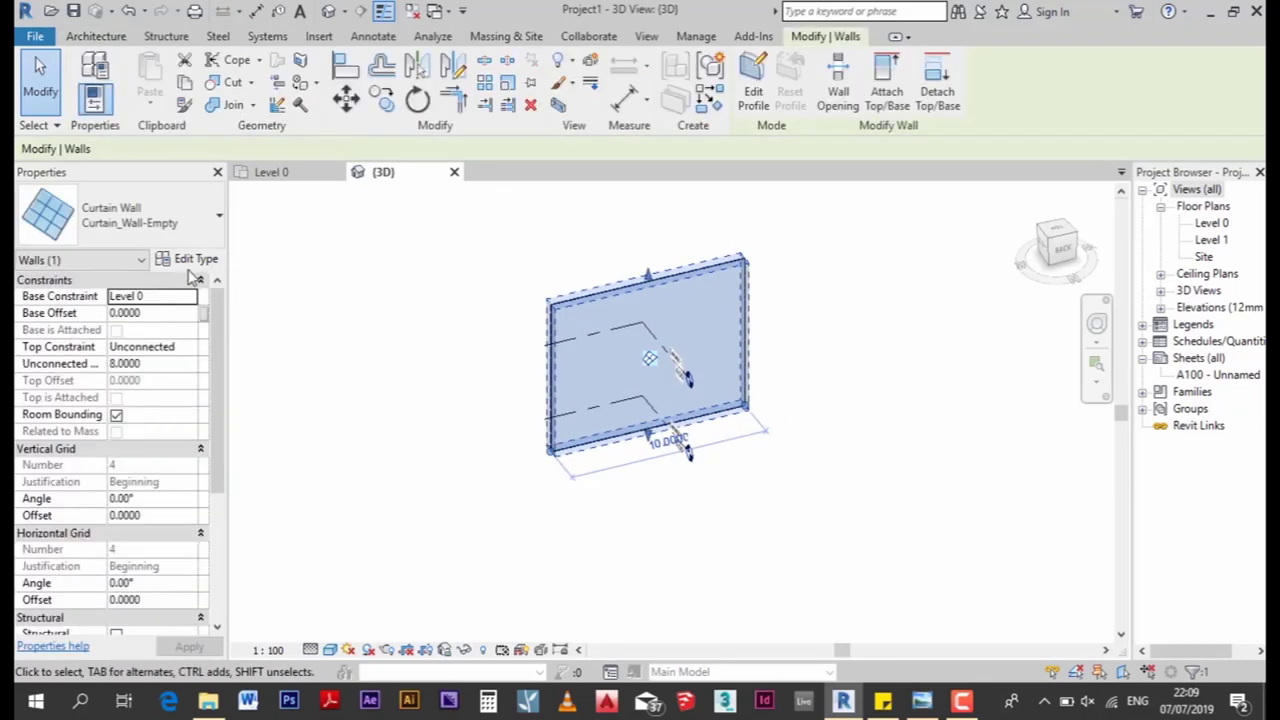
Duplicate the curtain wall type as 'Corrugated Sheet Wall'
click(195, 261)
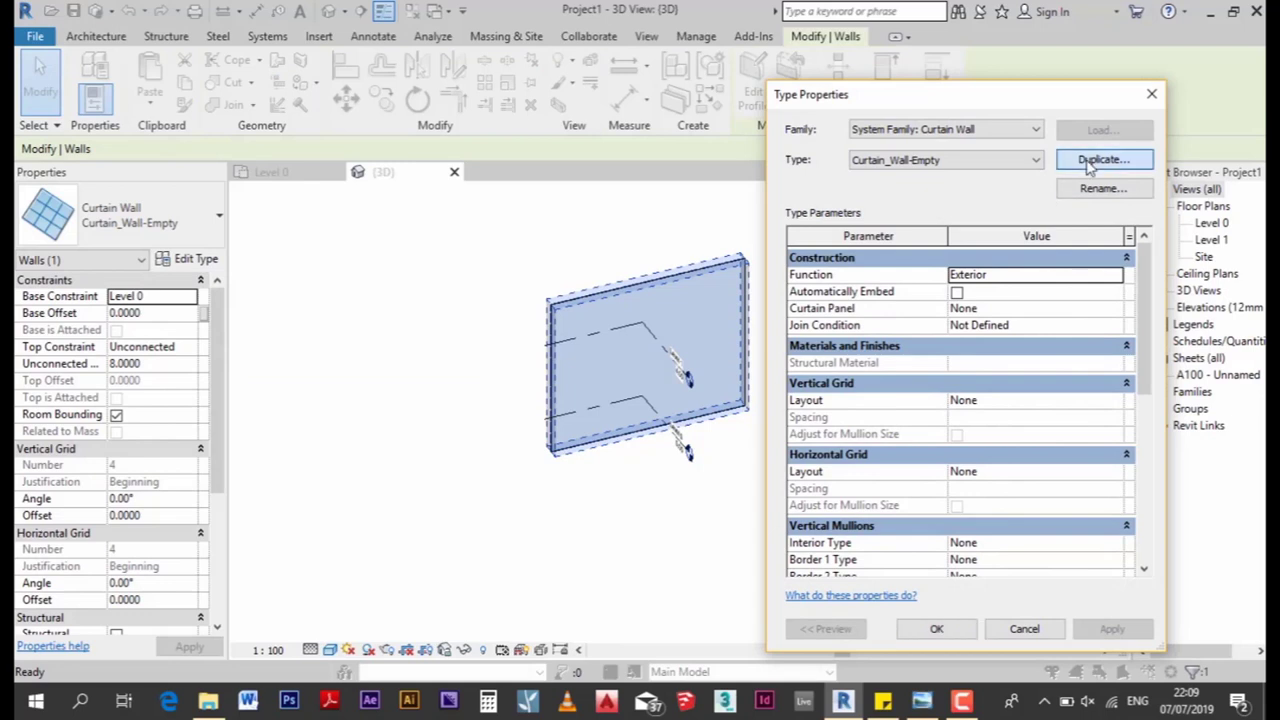
click(1105, 162)
text(Corrugated Sheet)
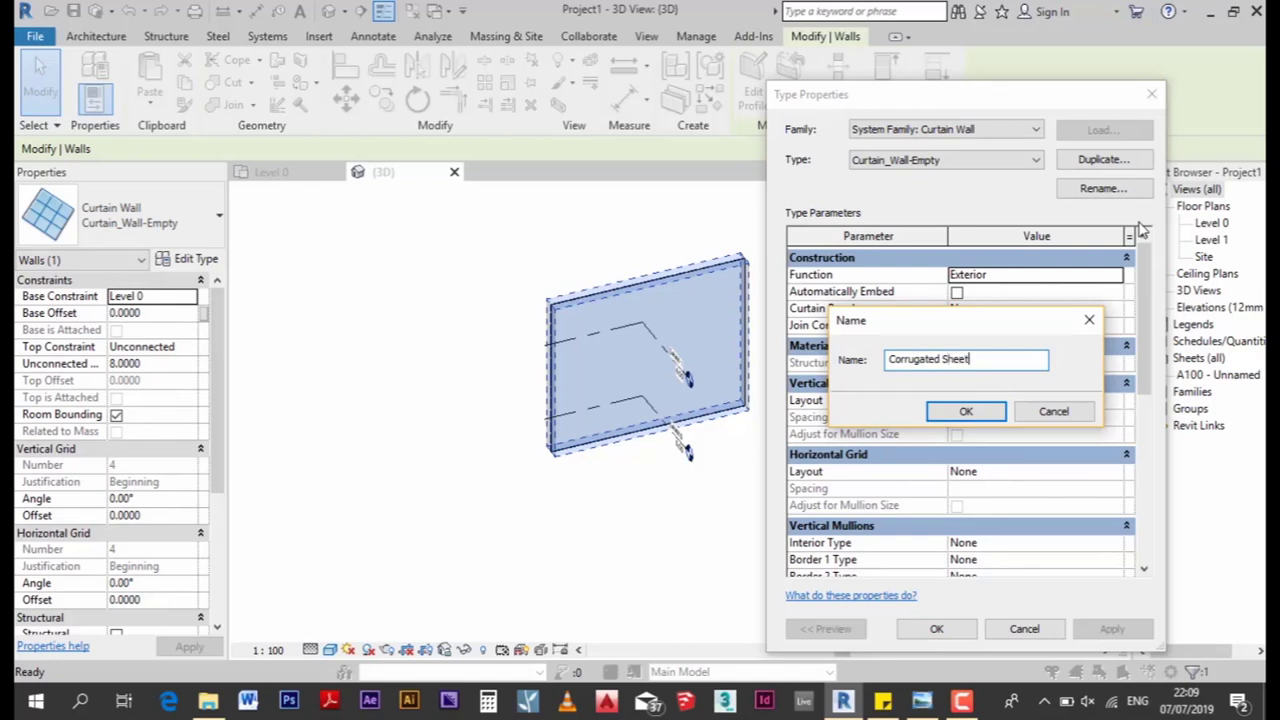
text(ll)
key(Return)
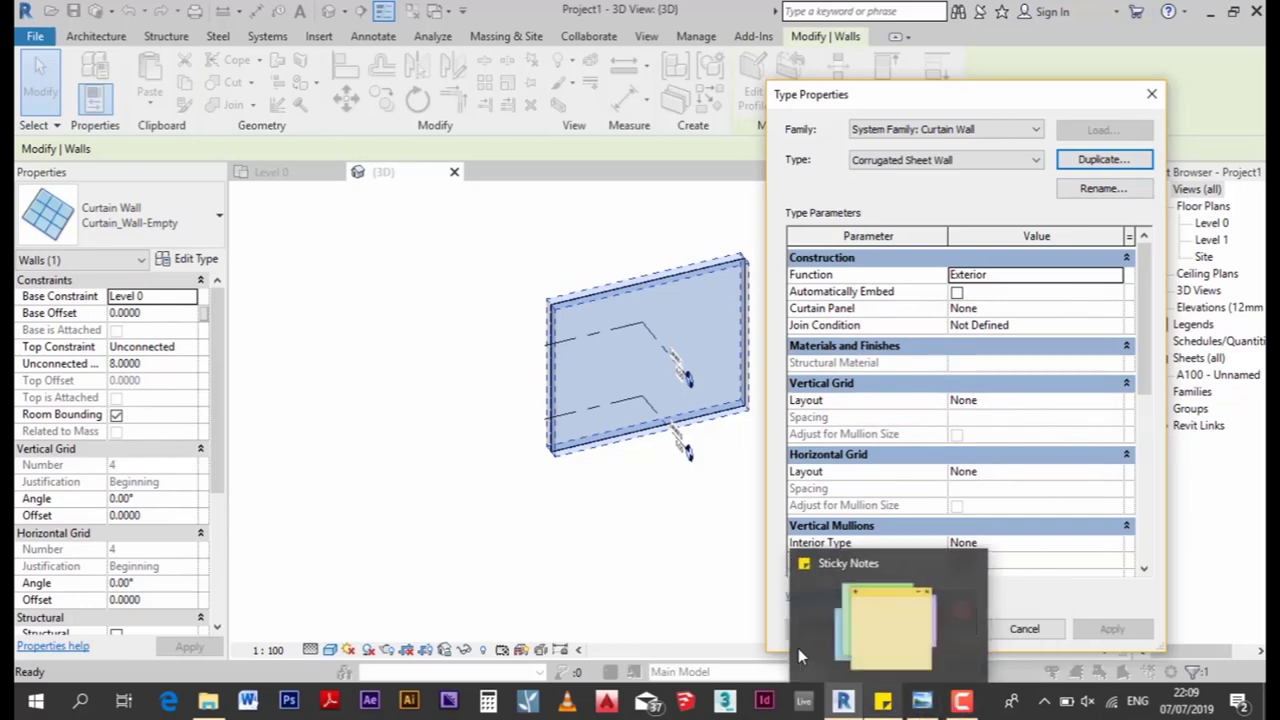
click(922, 703)
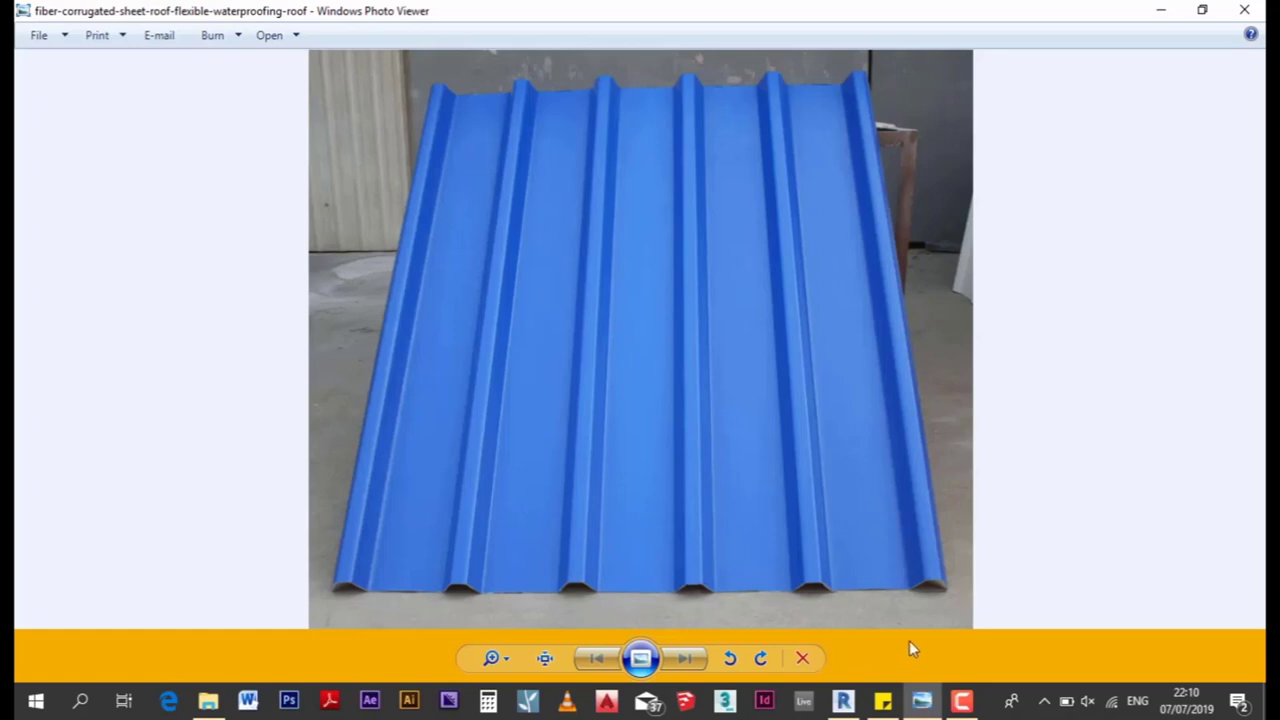
click(845, 702)
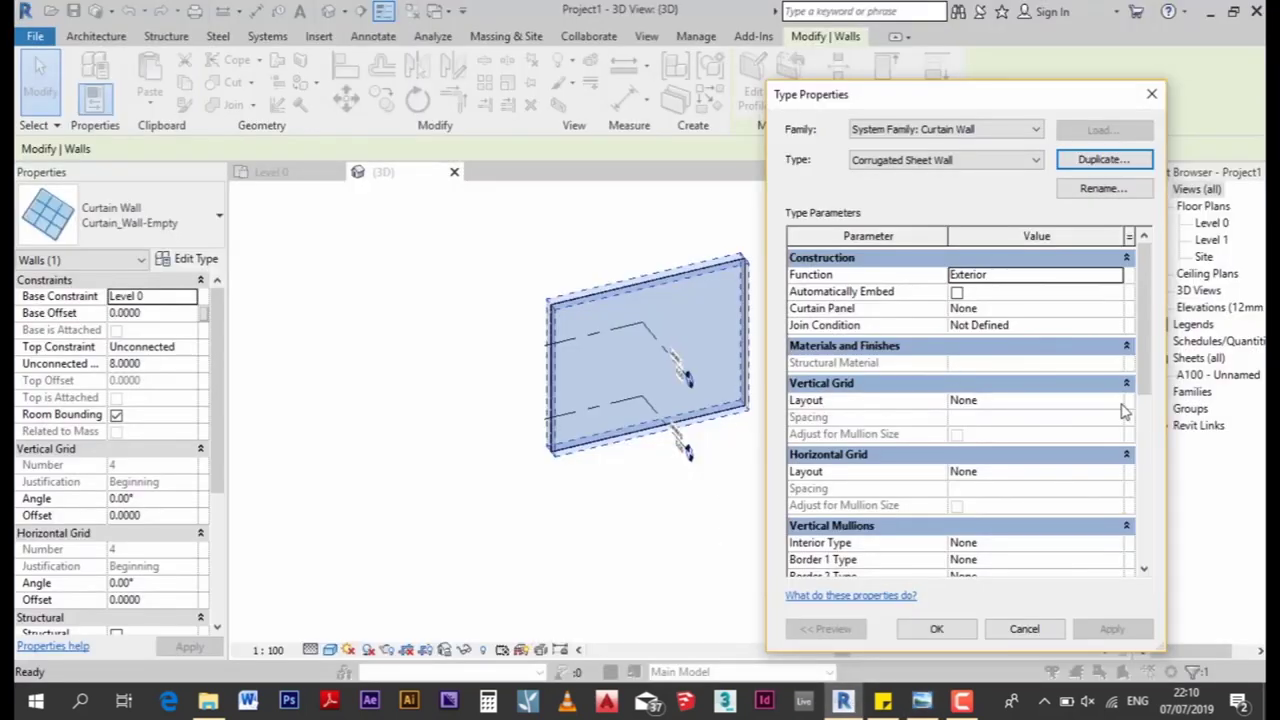
Set the wall type's vertical grid to Fixed Distance with 0.2000 spacing
click(1121, 404)
click(985, 431)
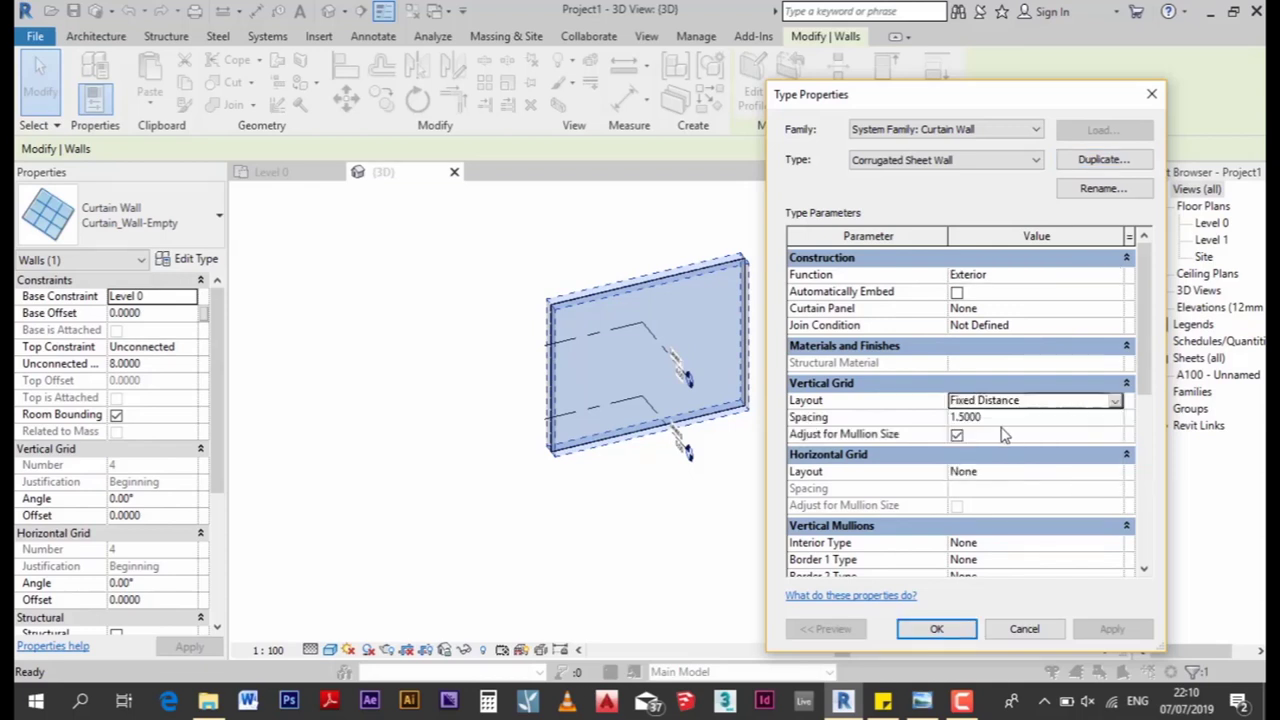
click(999, 418)
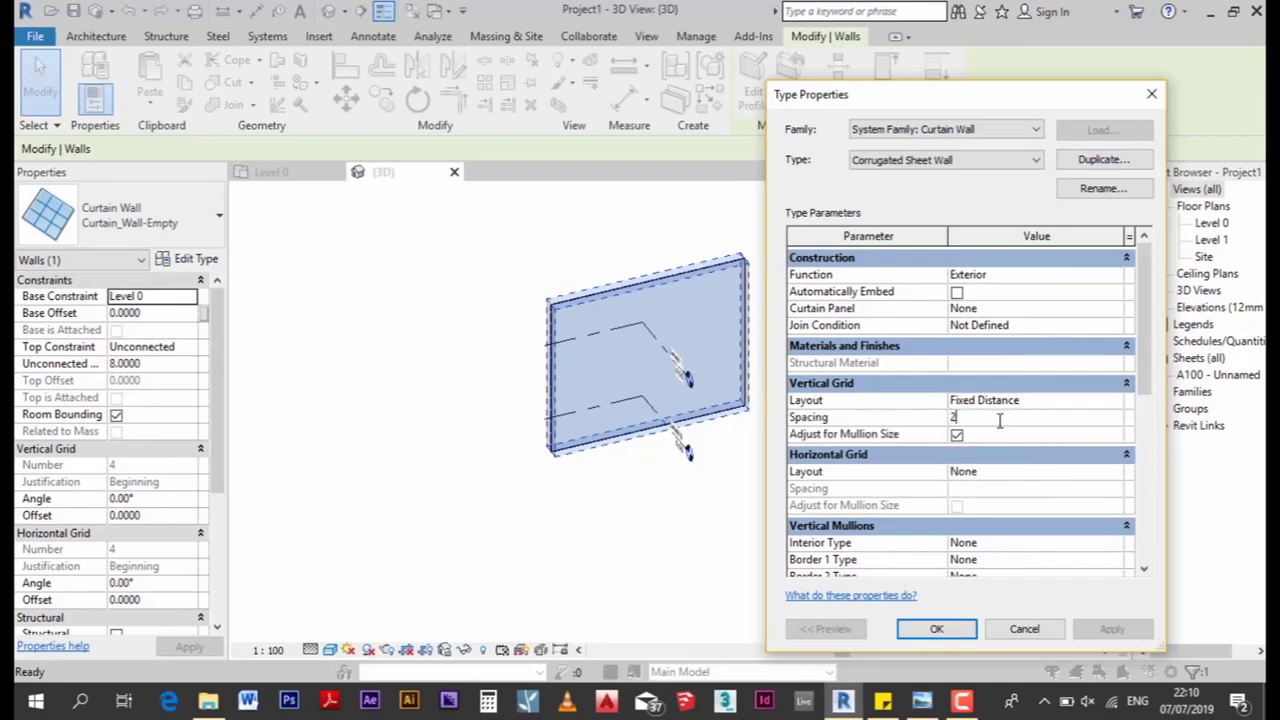
text(0.2000)
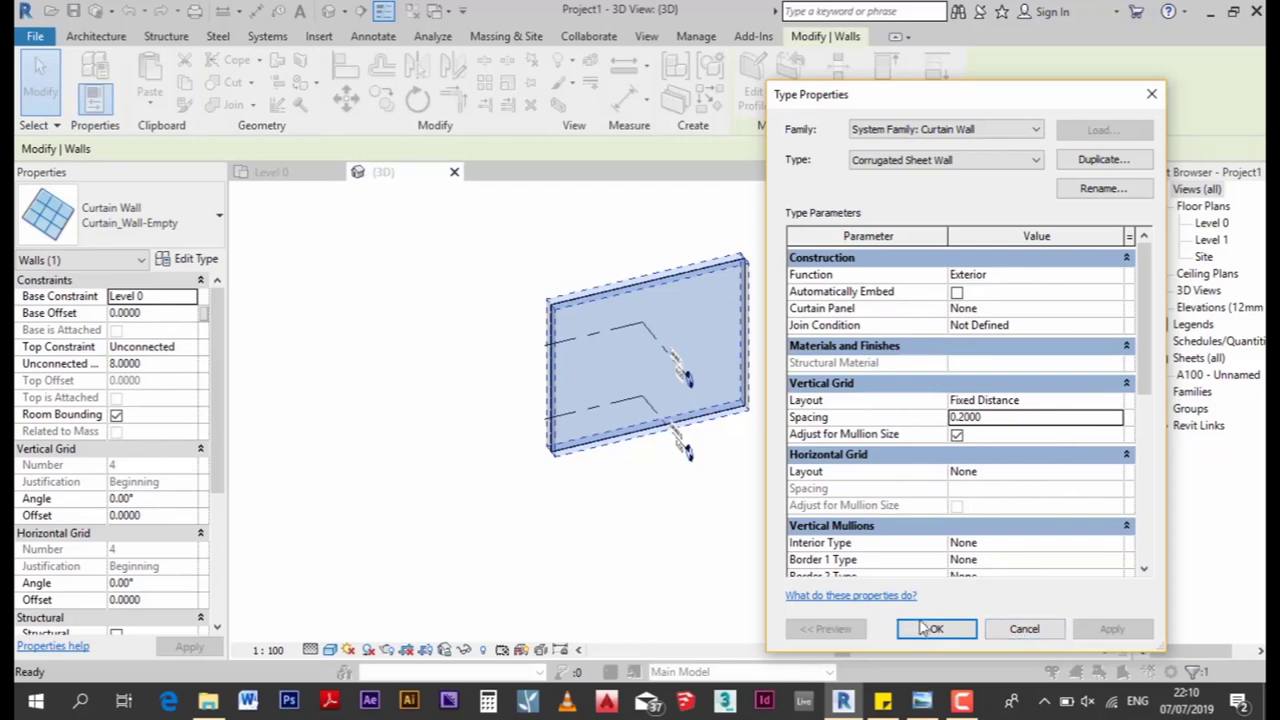
click(937, 629)
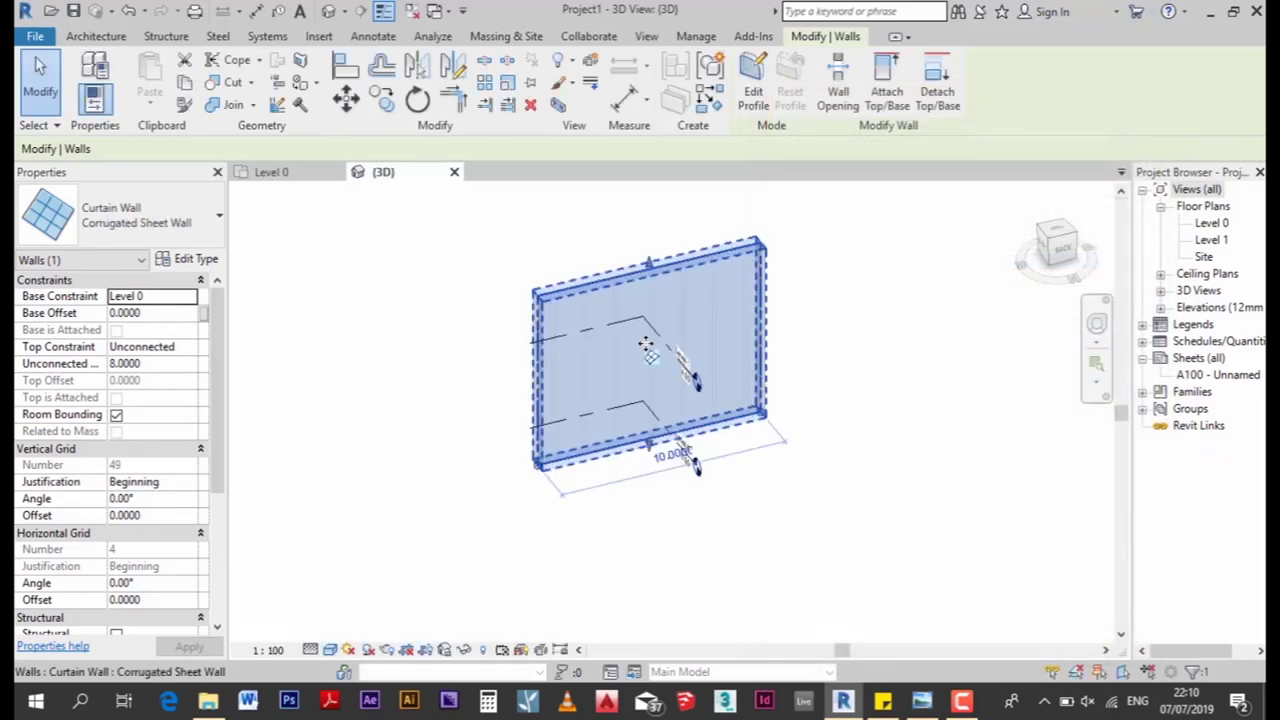
key(Escape)
scroll(547, 277, up, 3)
scroll(400, 255, up, 2)
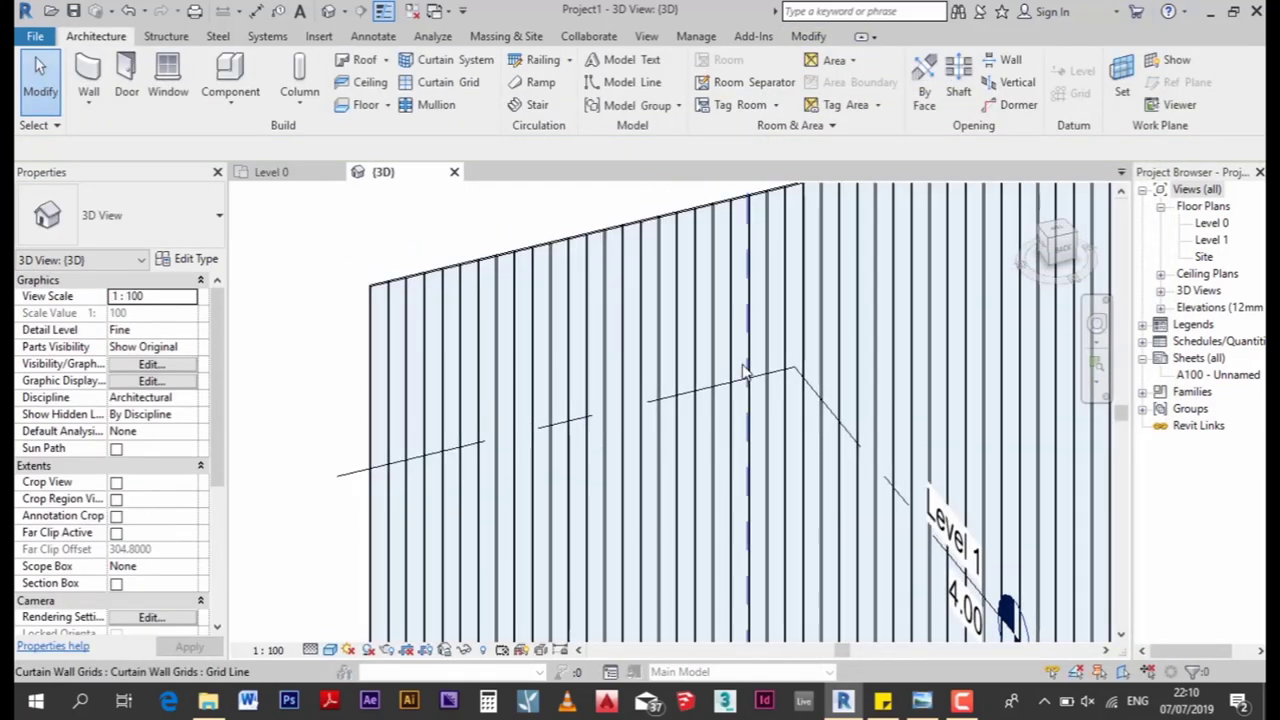
scroll(390, 306, up, 2)
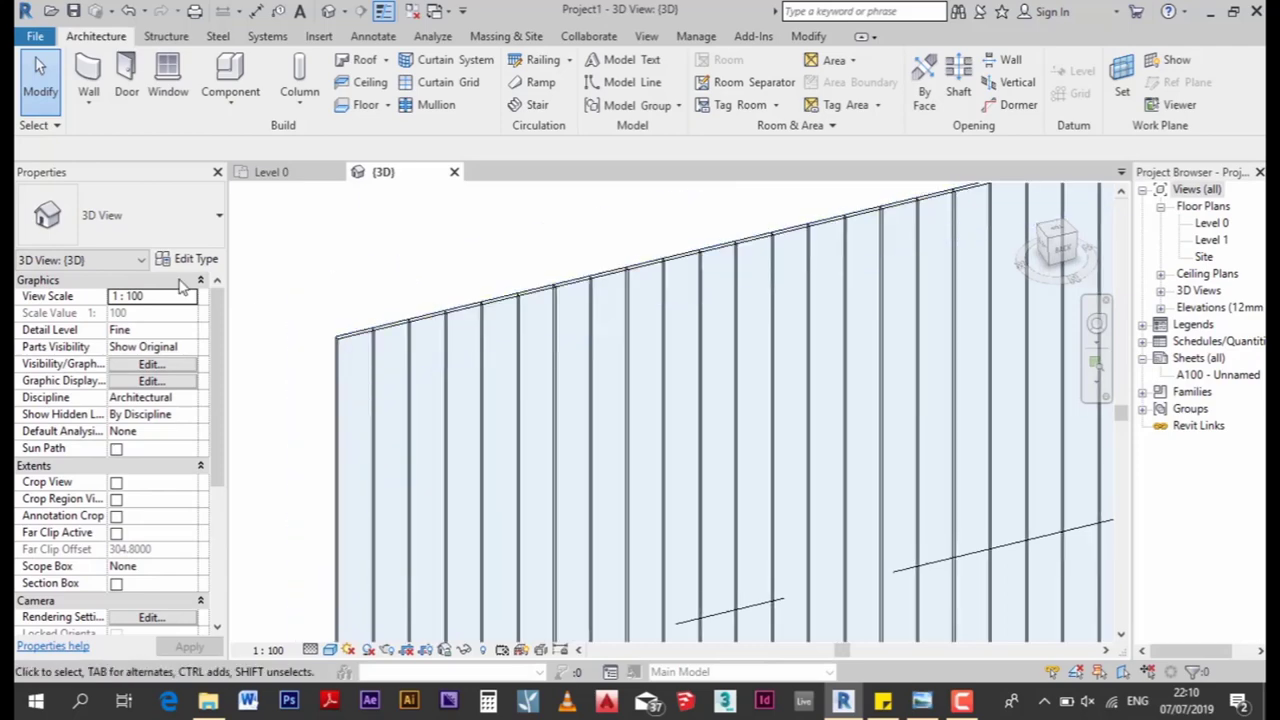
Leave the wall type's Curtain Panel as None and pan to the wall's top edge
click(346, 306)
click(193, 259)
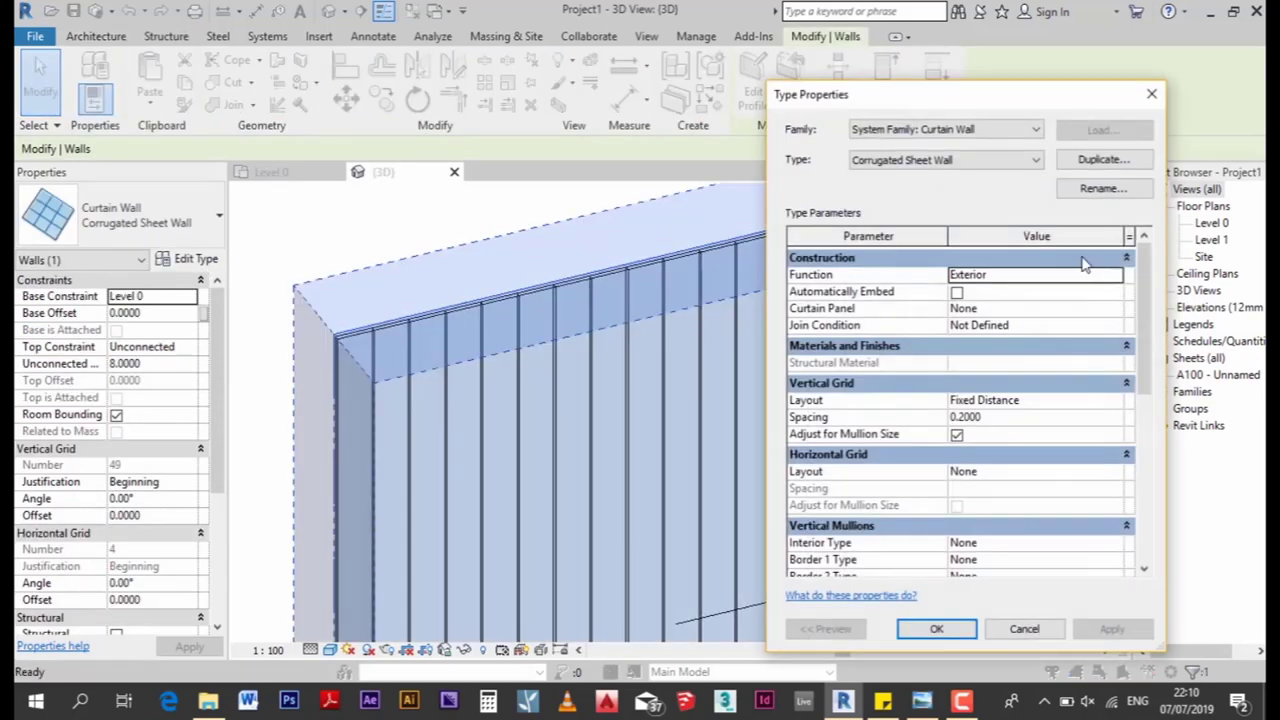
click(1113, 310)
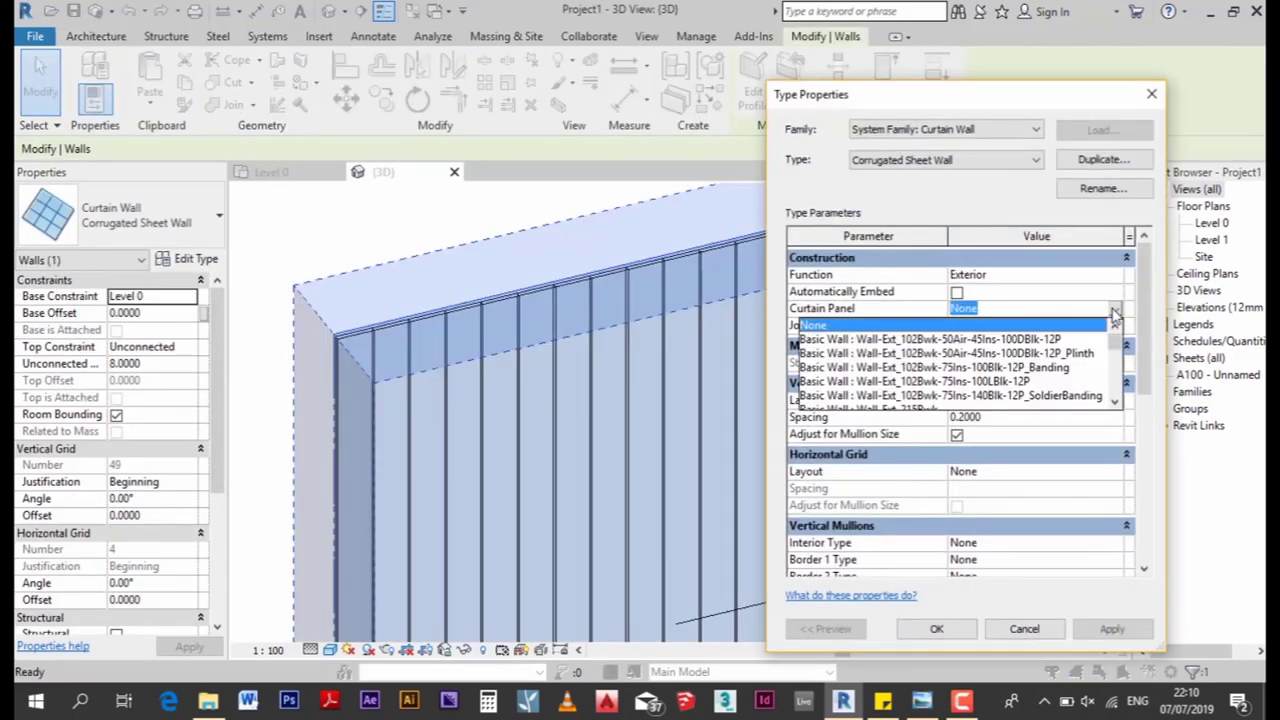
scroll(925, 398, down, 2)
scroll(903, 370, down, 3)
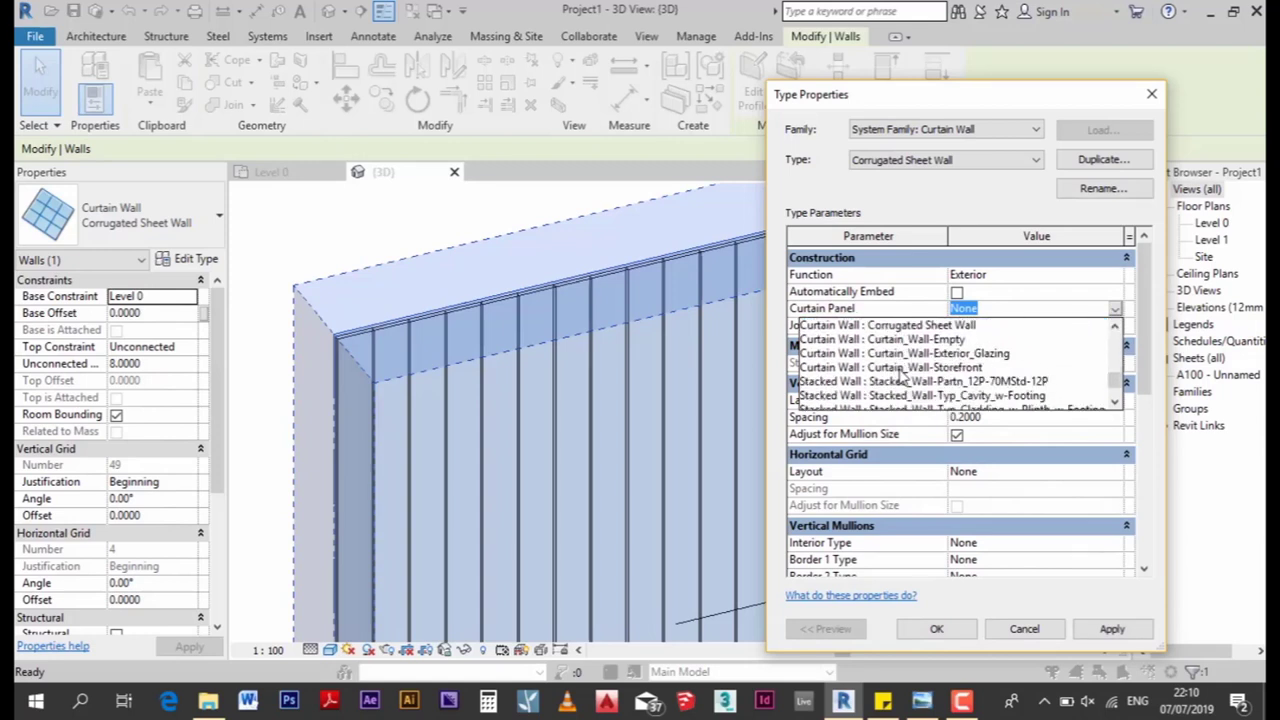
scroll(903, 372, down, 3)
scroll(893, 390, up, 2)
scroll(890, 386, up, 10)
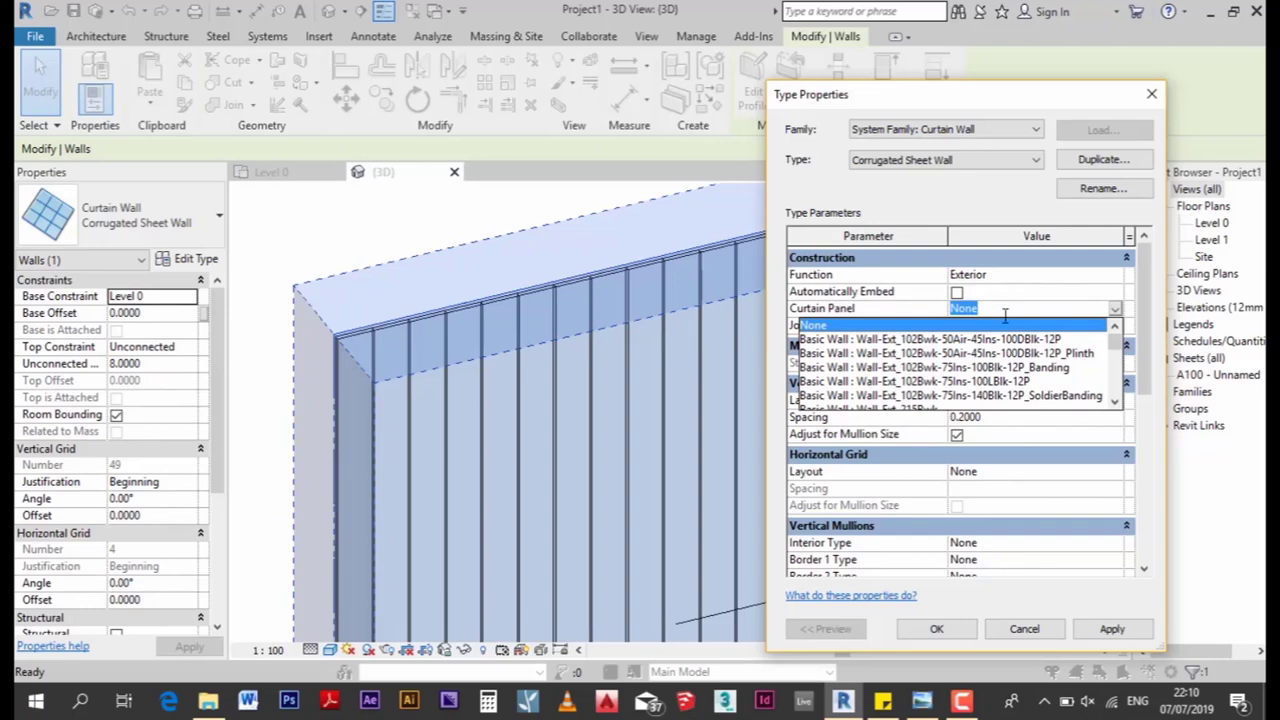
click(975, 308)
key(Return)
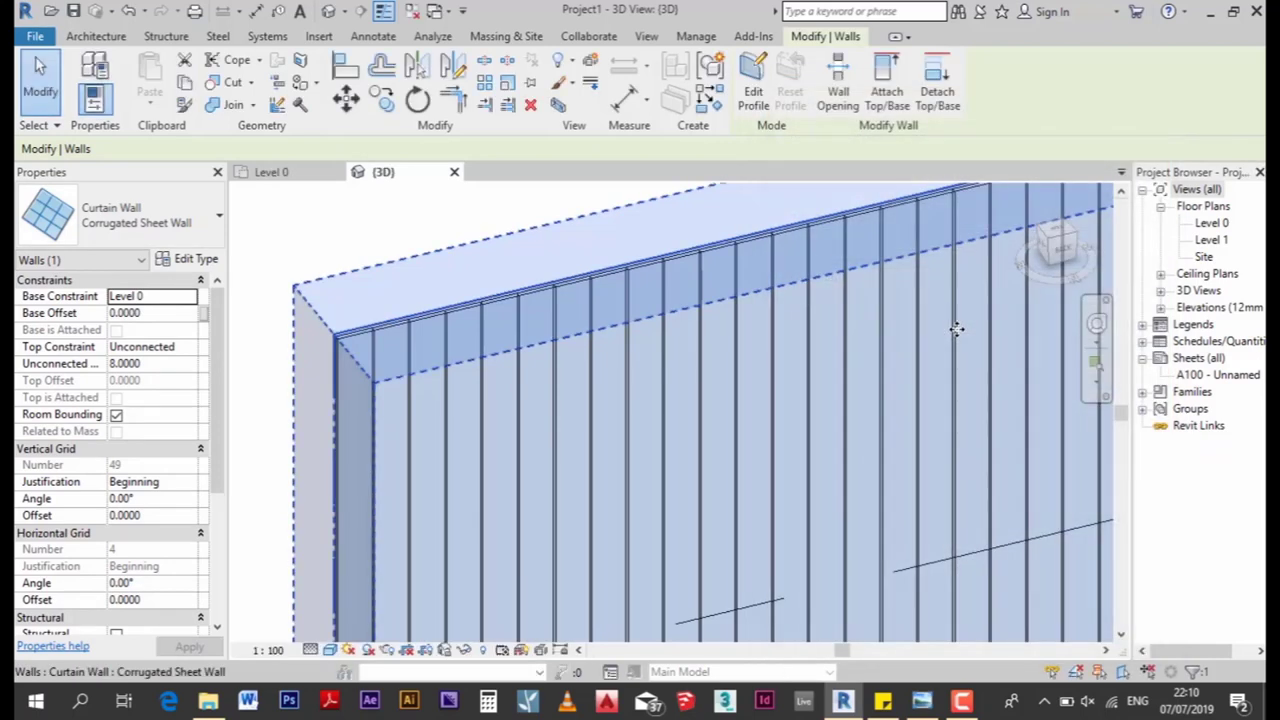
middle_drag(709, 309, 731, 398)
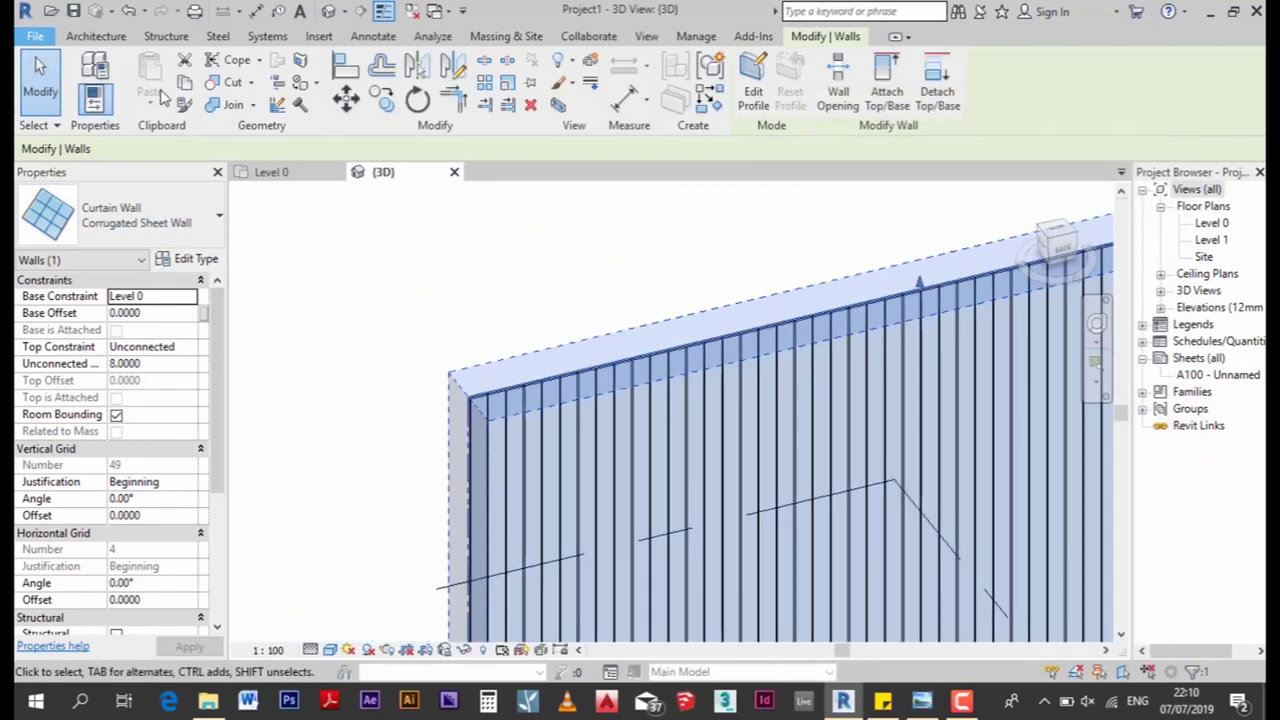
click(35, 37)
key(Escape)
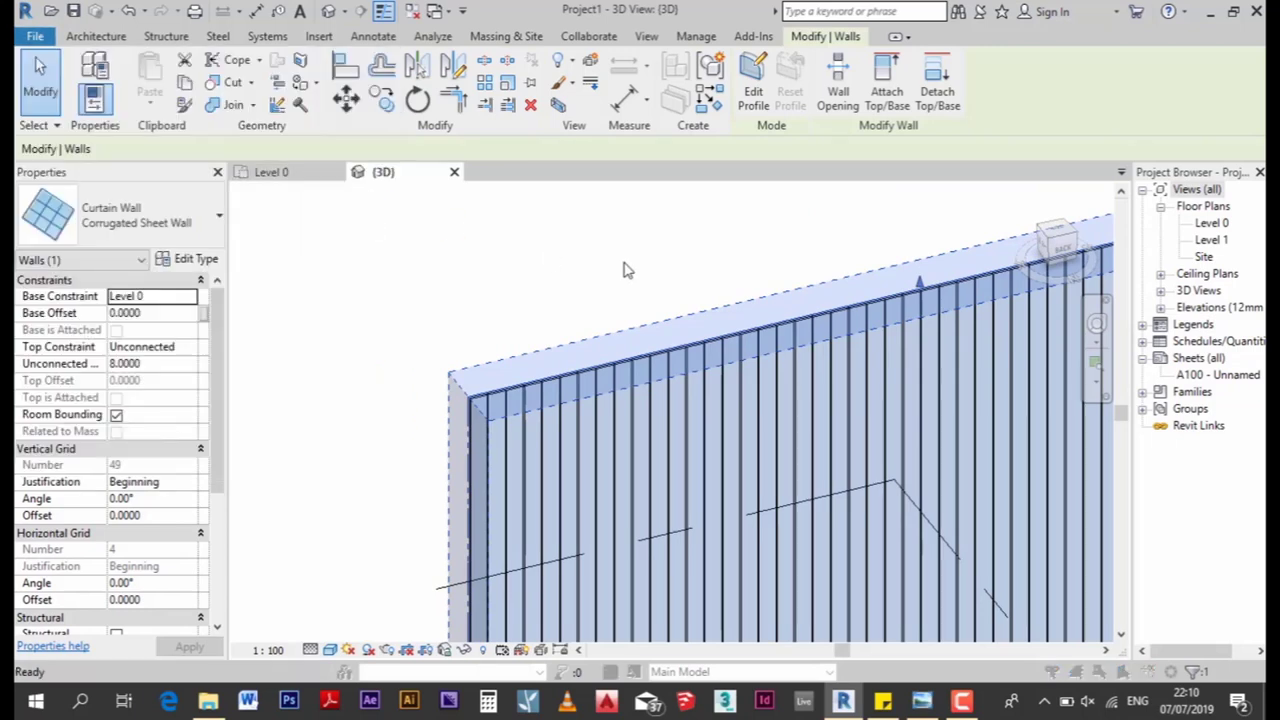
Start a new family from the Metric Curtain Wall Panel.rft template
click(521, 400)
scroll(521, 400, down, 2)
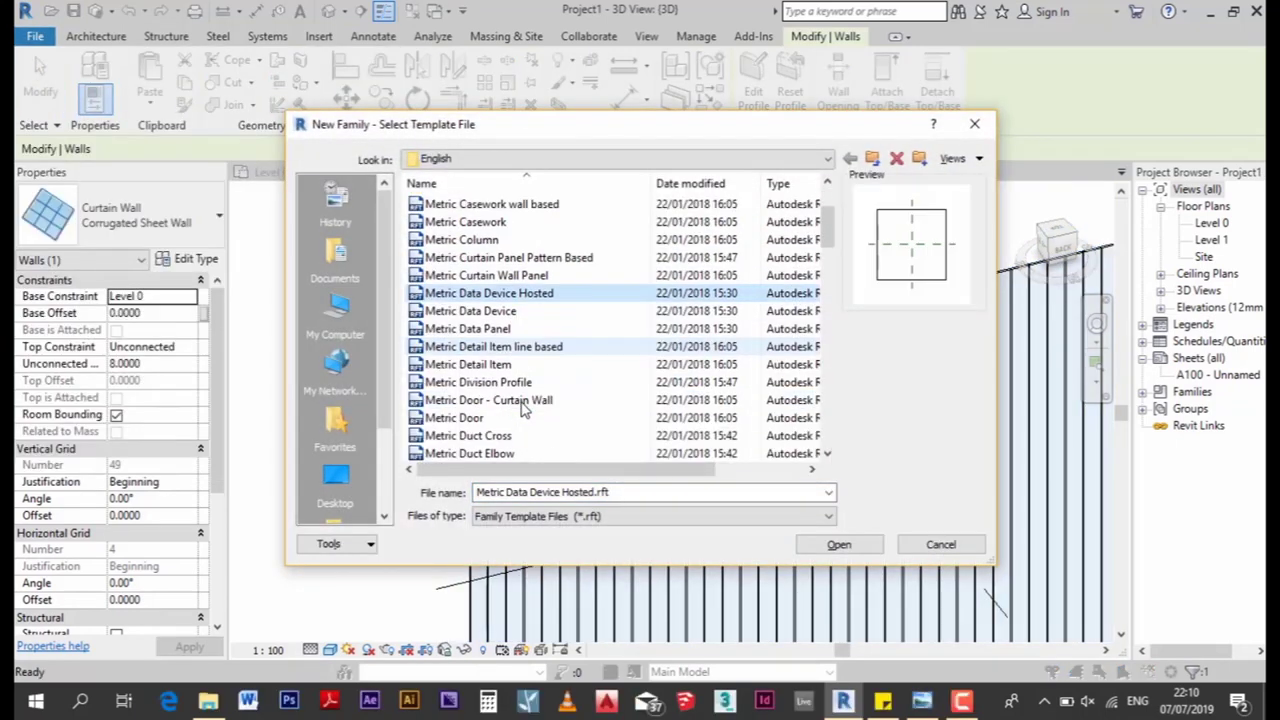
click(495, 275)
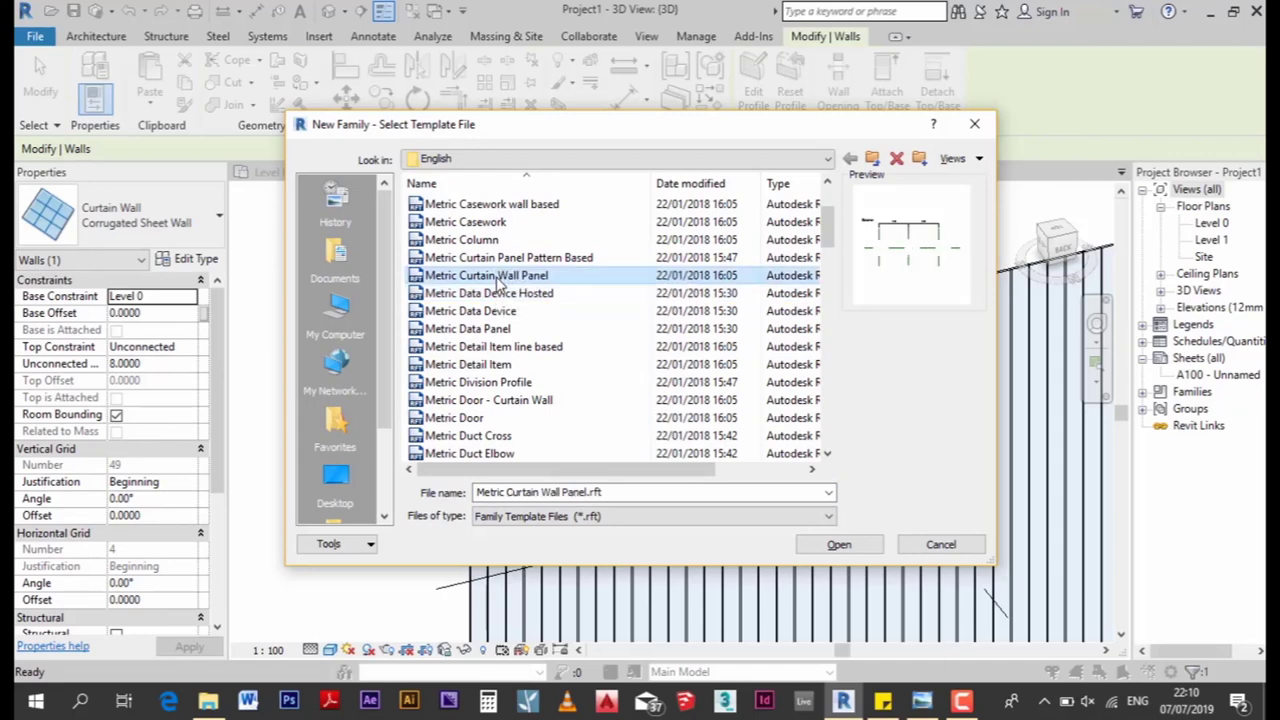
click(864, 549)
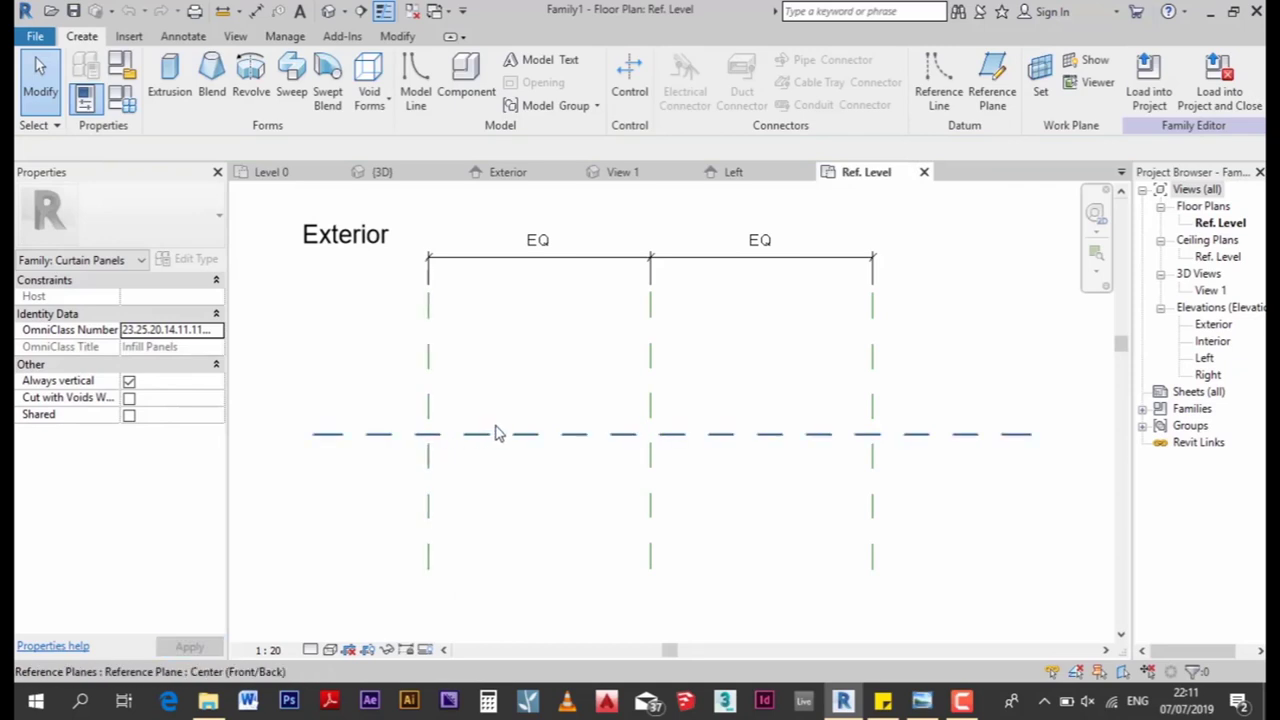
Move the Right reference plane from 1500 to 100 from centre on Ref. Level
click(429, 392)
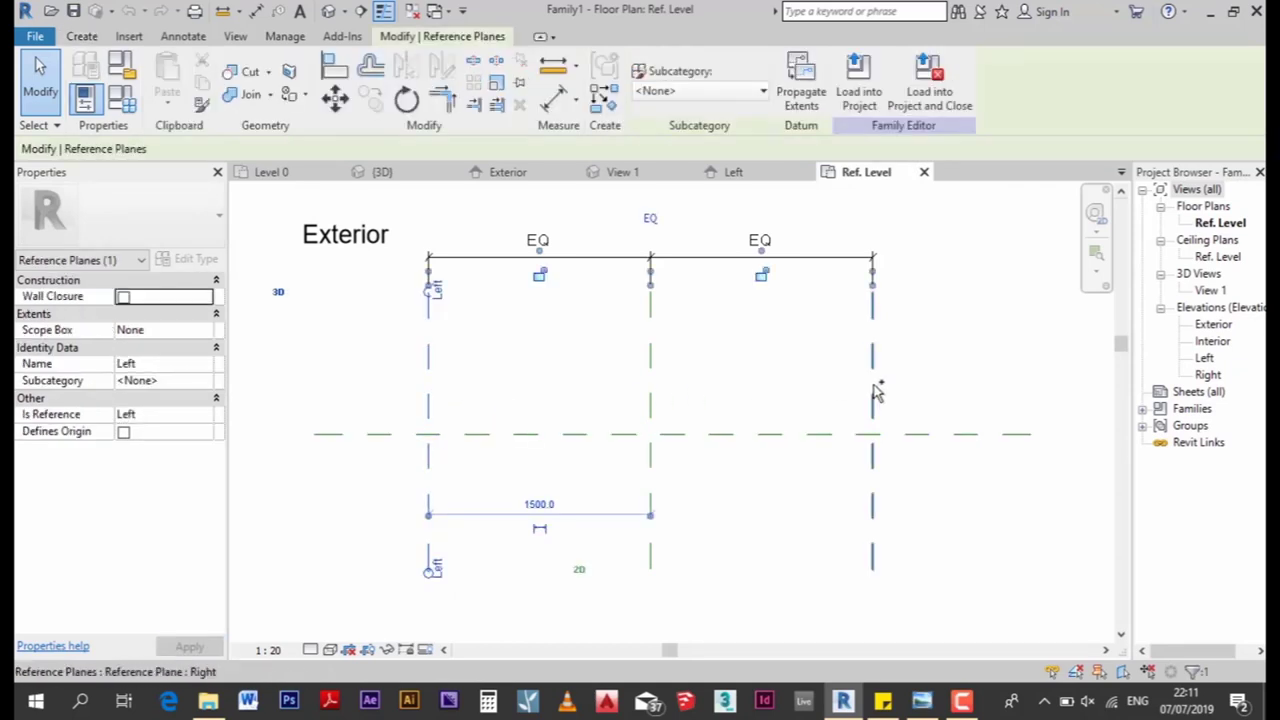
ctrl+click(871, 418)
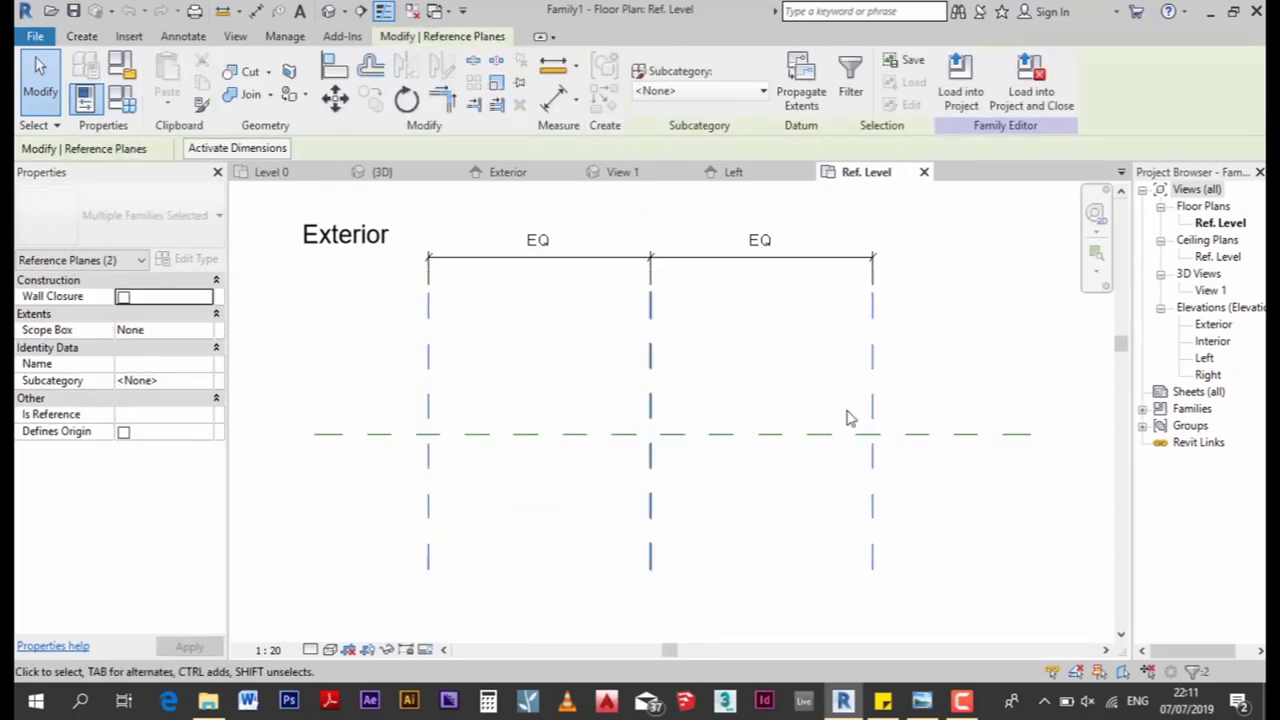
double_click(1213, 325)
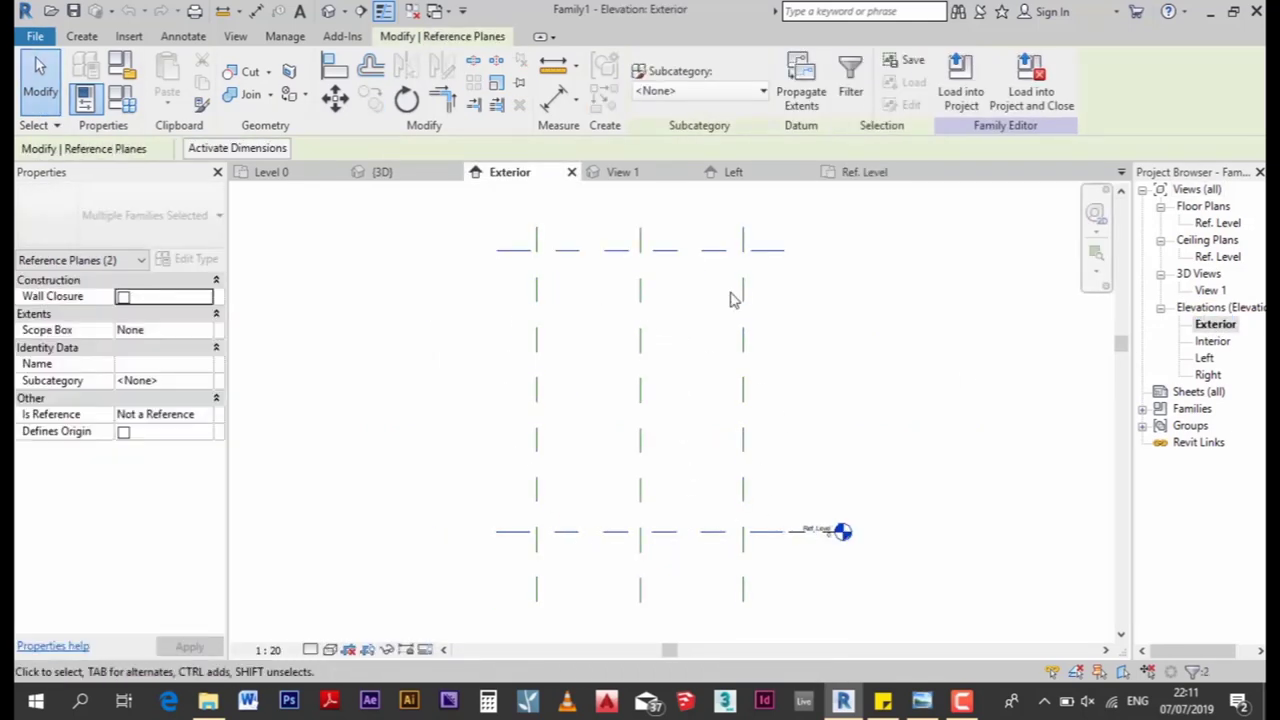
double_click(1218, 223)
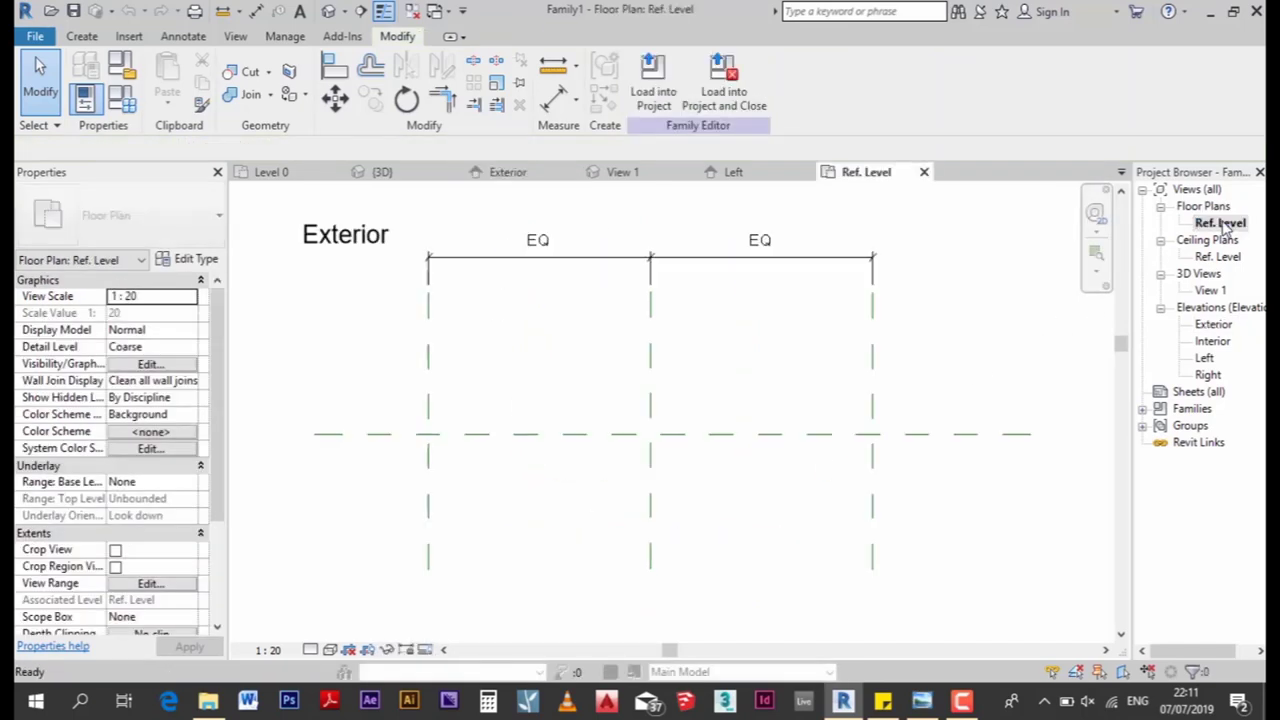
click(806, 520)
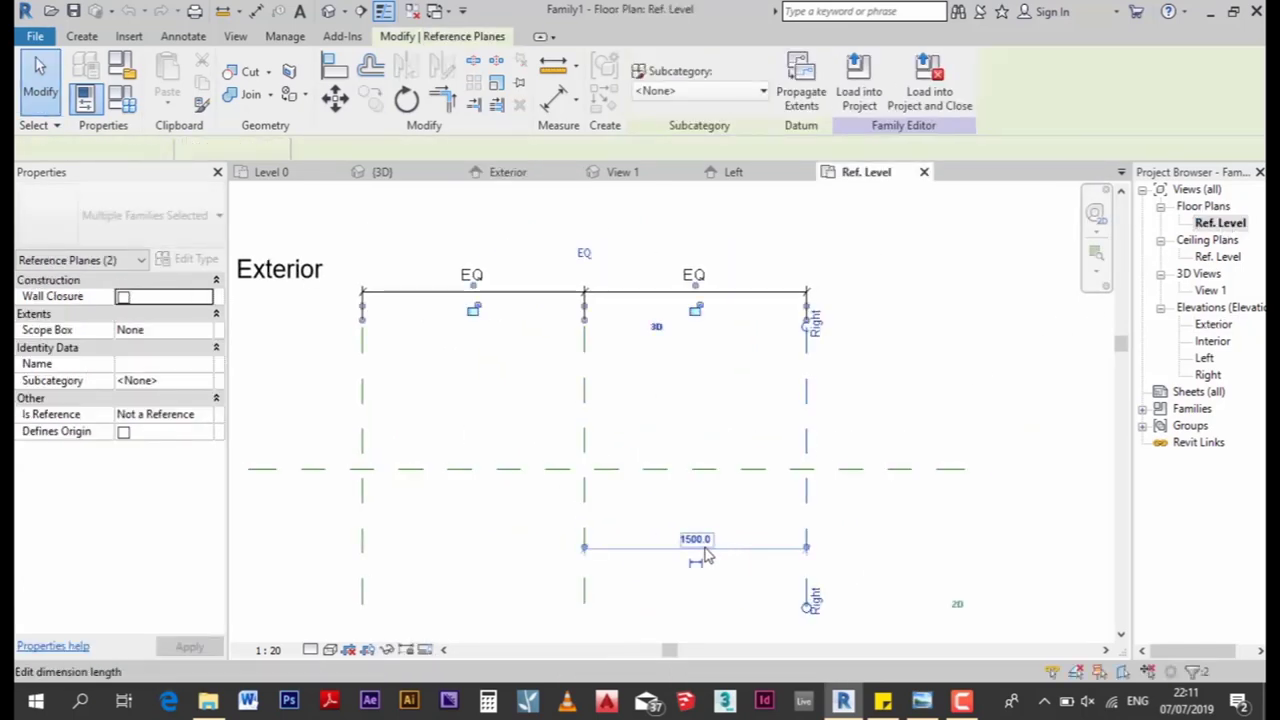
click(696, 542)
text(100)
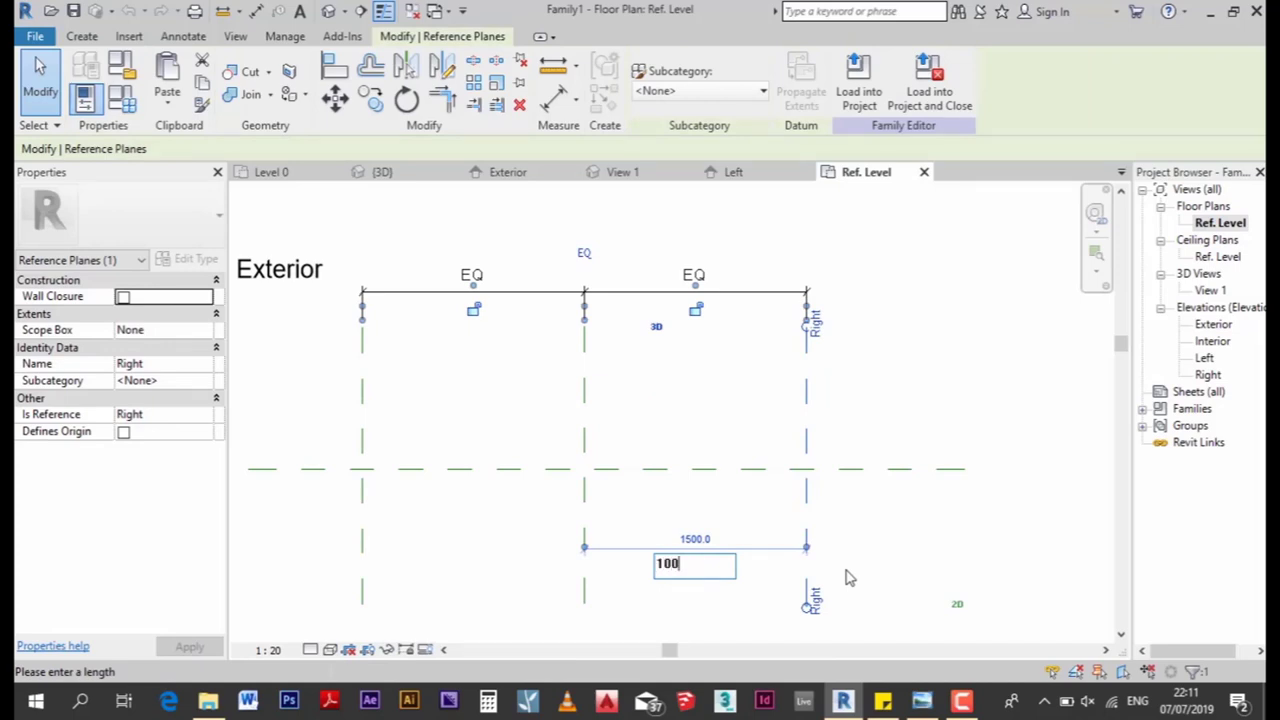
key(Return)
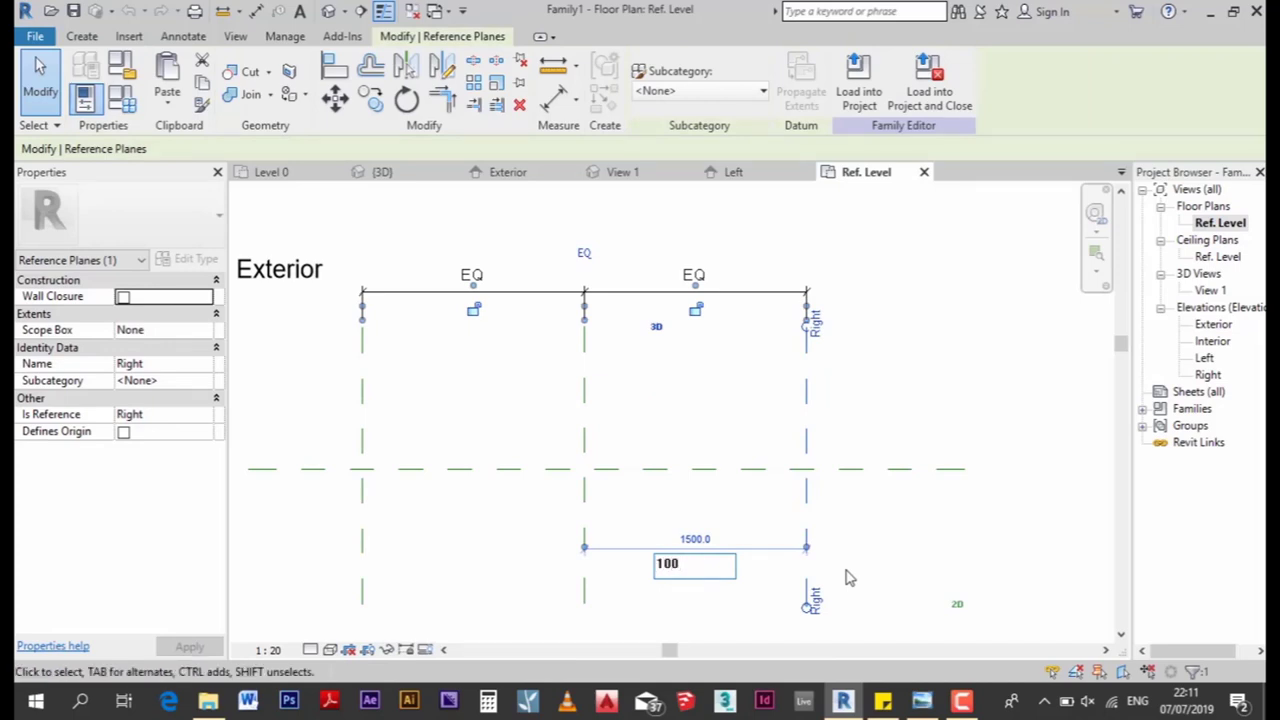
scroll(560, 490, up, 2)
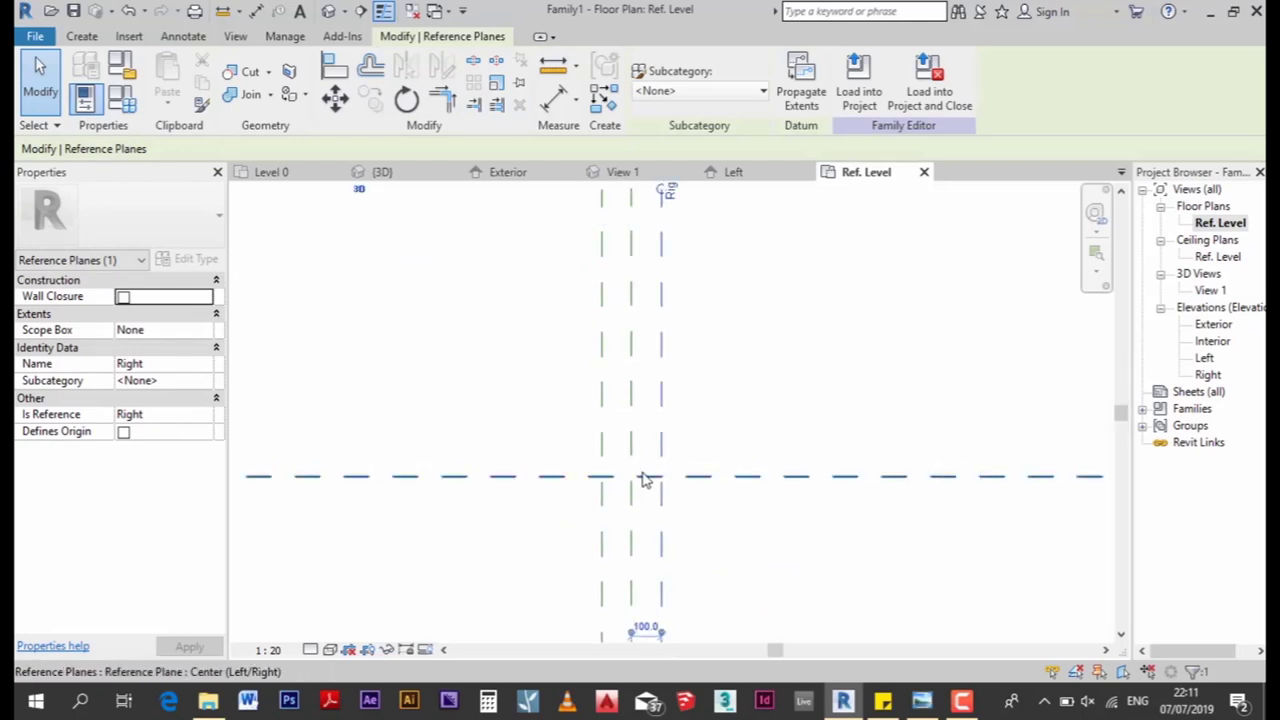
scroll(640, 450, up, 1)
click(657, 437)
Start a solid extrusion and sketch the half trapezoid profile up to the centre plane
click(98, 36)
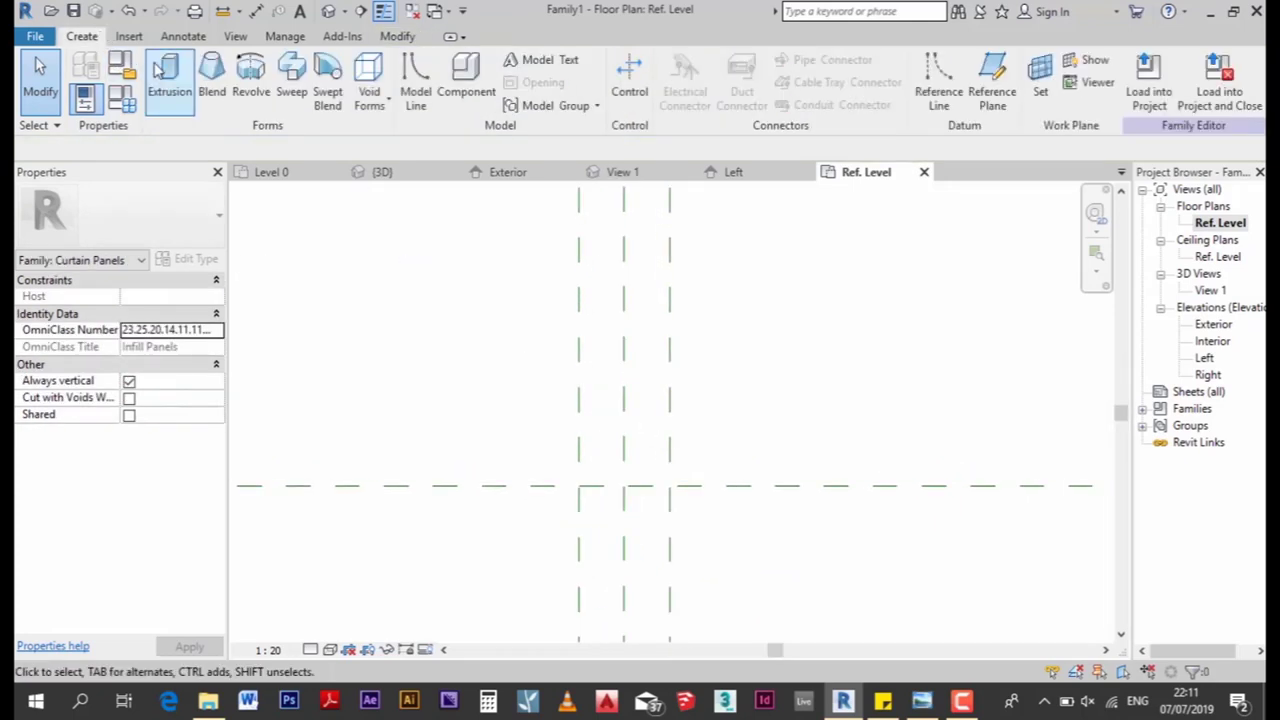
click(163, 78)
scroll(639, 487, up, 2)
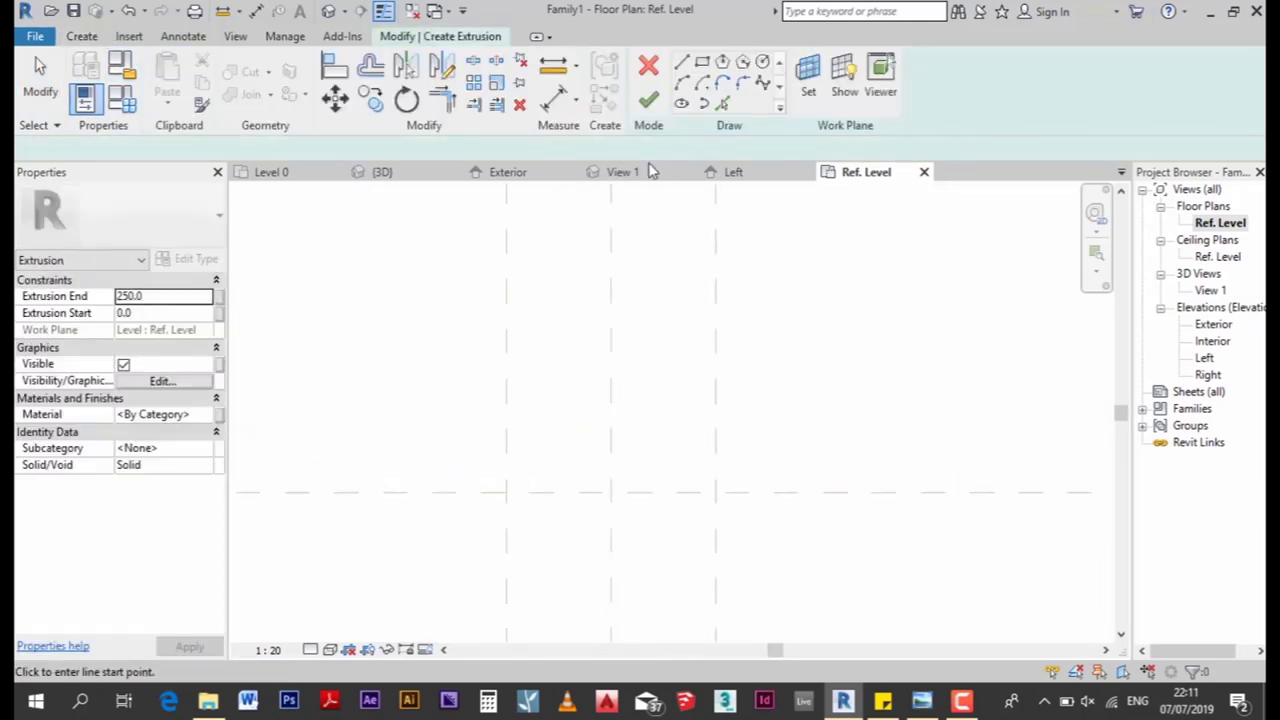
scroll(520, 486, up, 3)
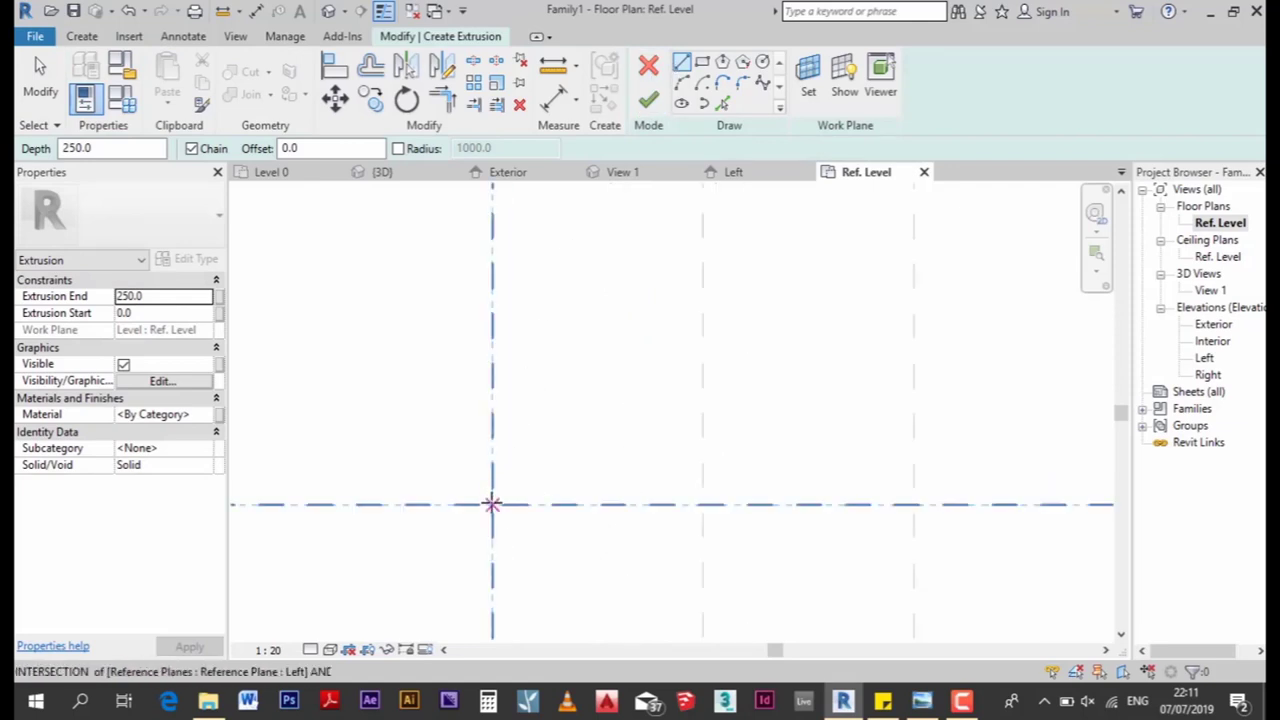
click(492, 503)
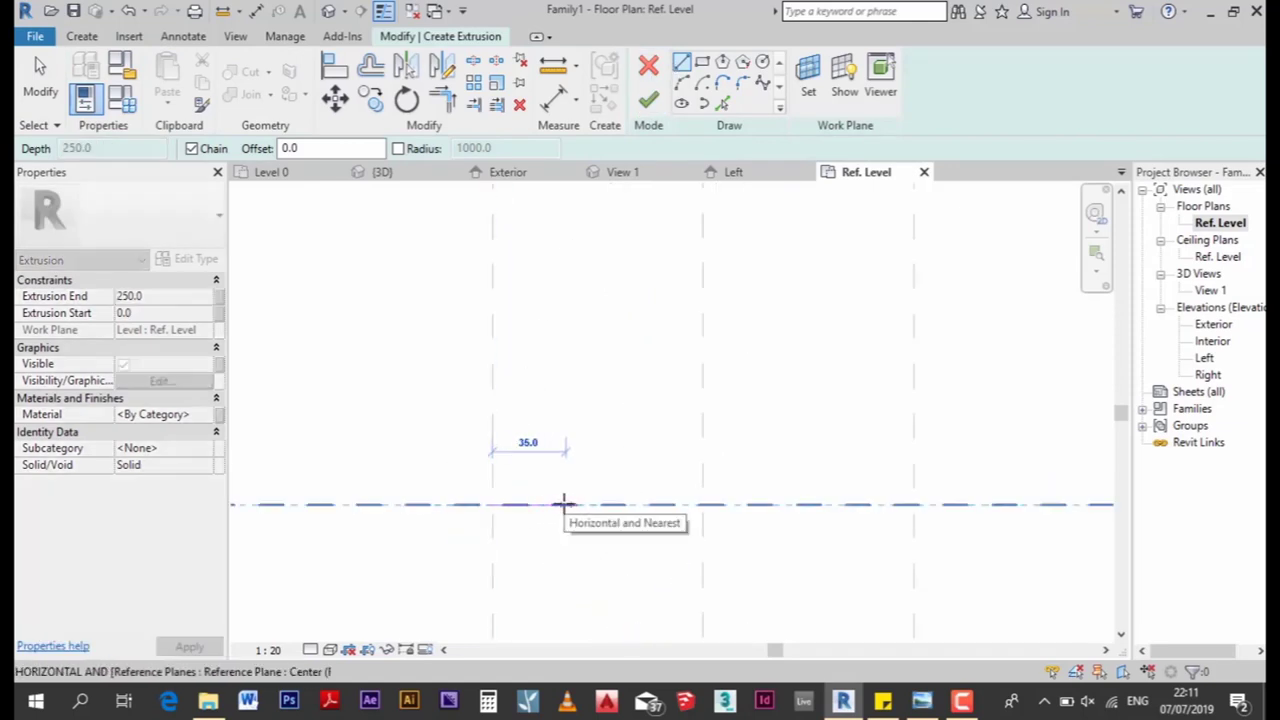
click(565, 503)
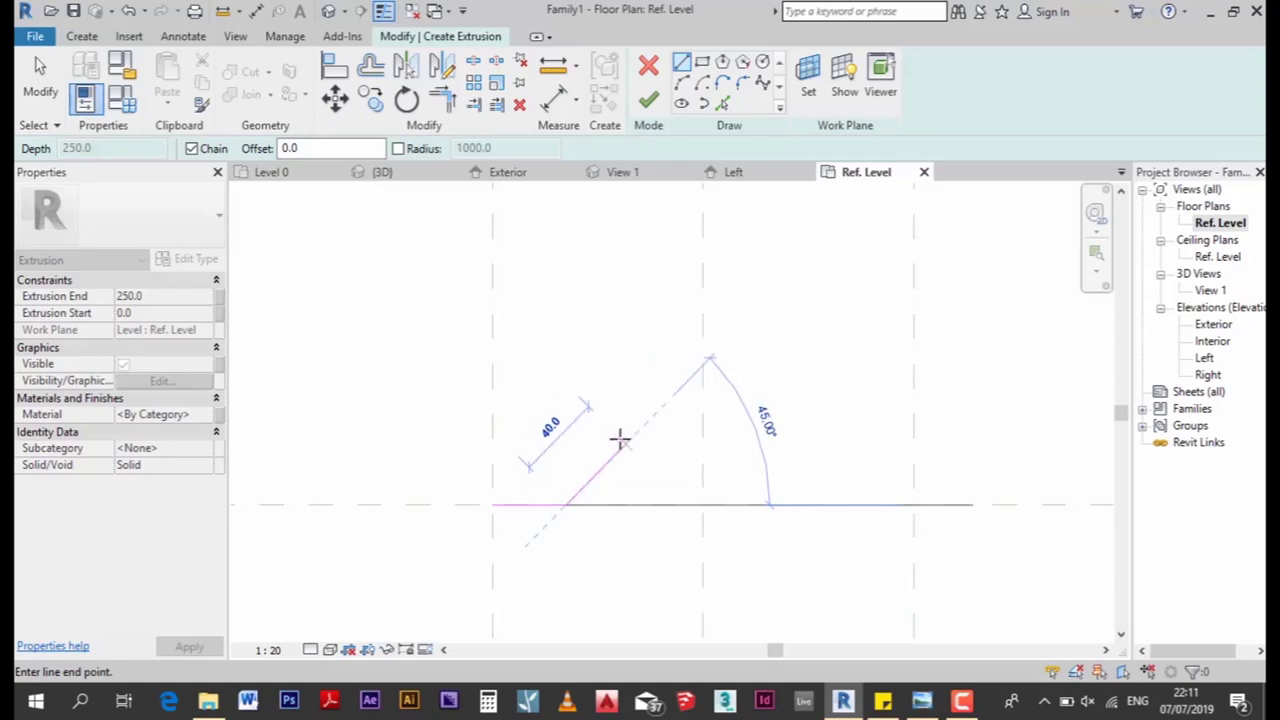
click(622, 442)
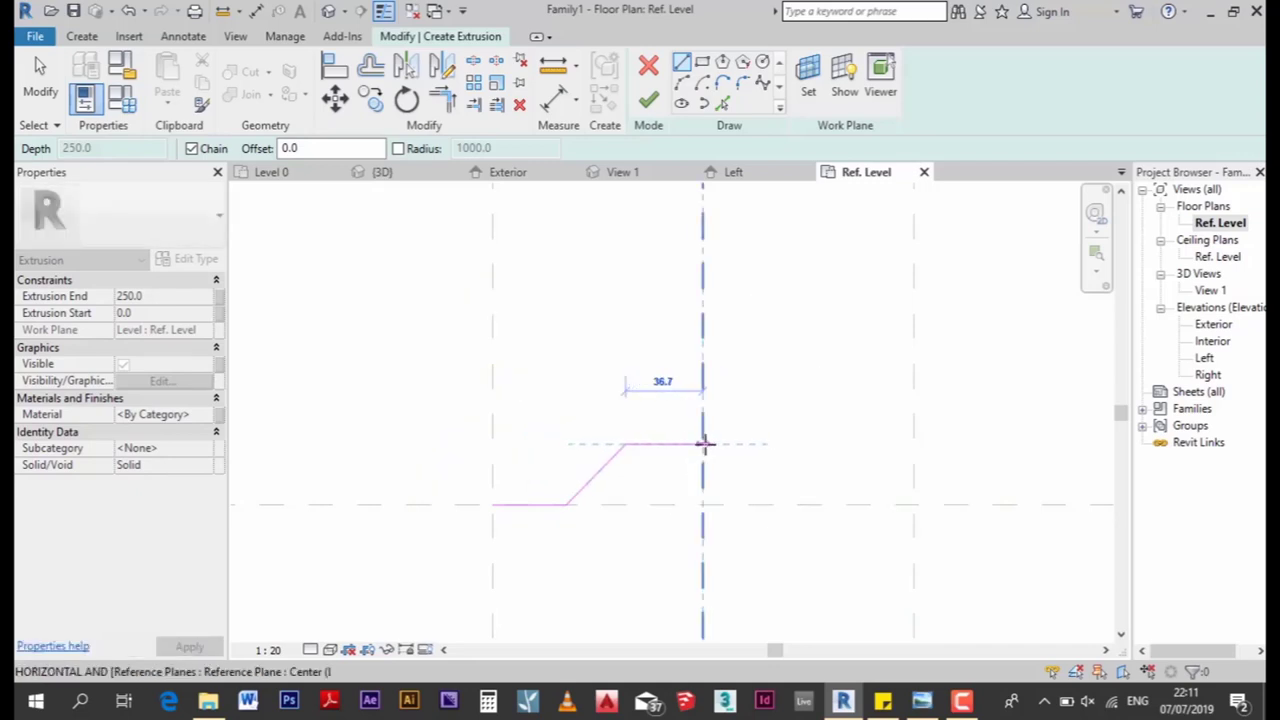
click(703, 444)
key(Escape)
key(Escape)
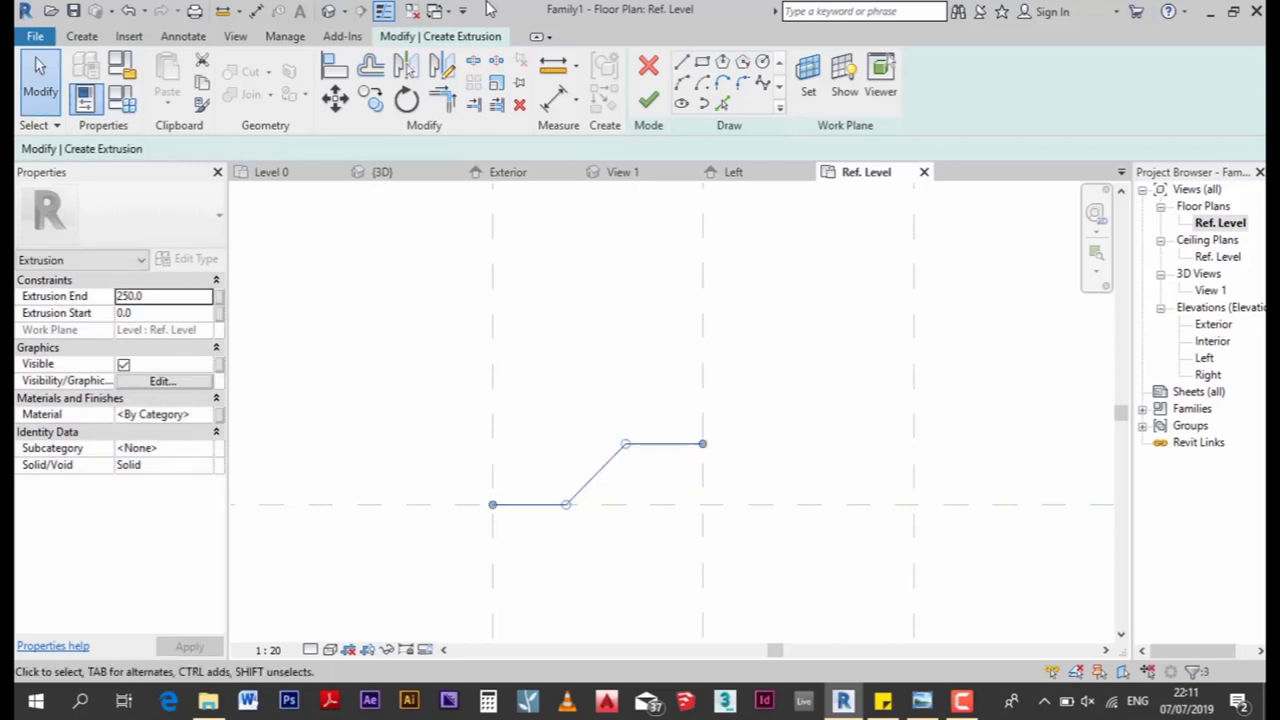
Mirror the half-profile about the centre reference plane to complete the trapezoid
click(406, 65)
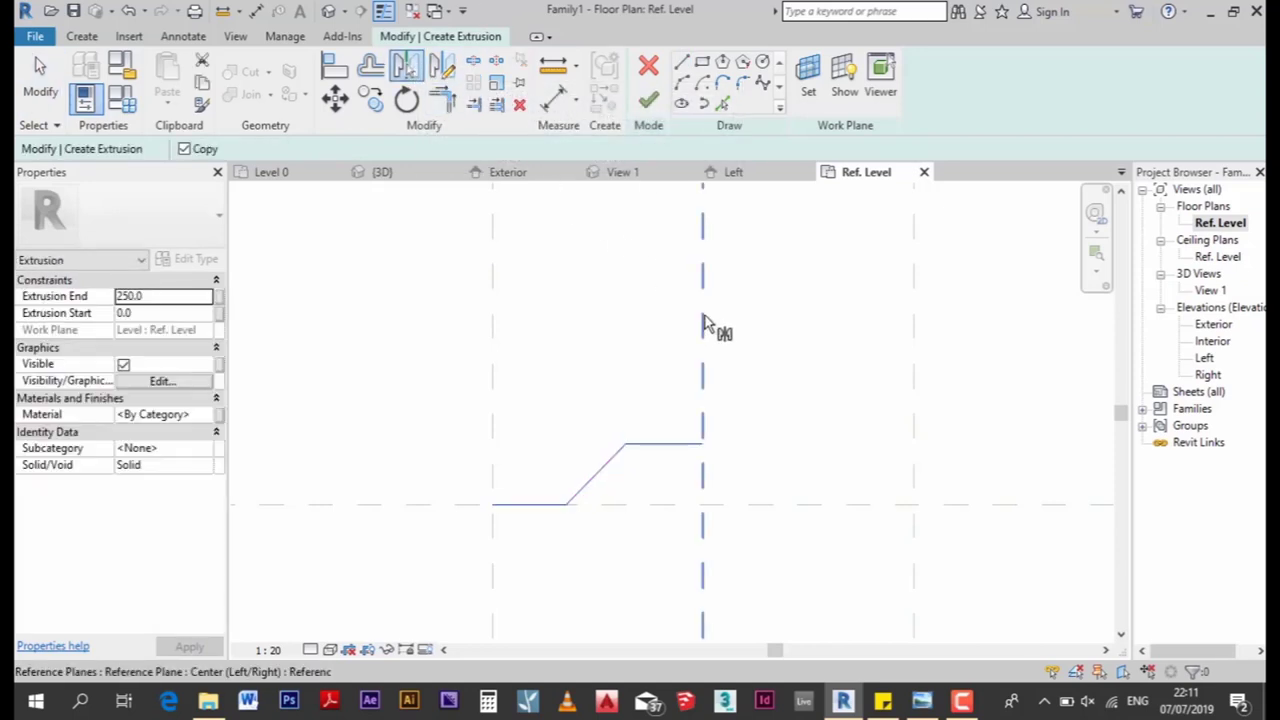
click(703, 325)
scroll(808, 493, up, 2)
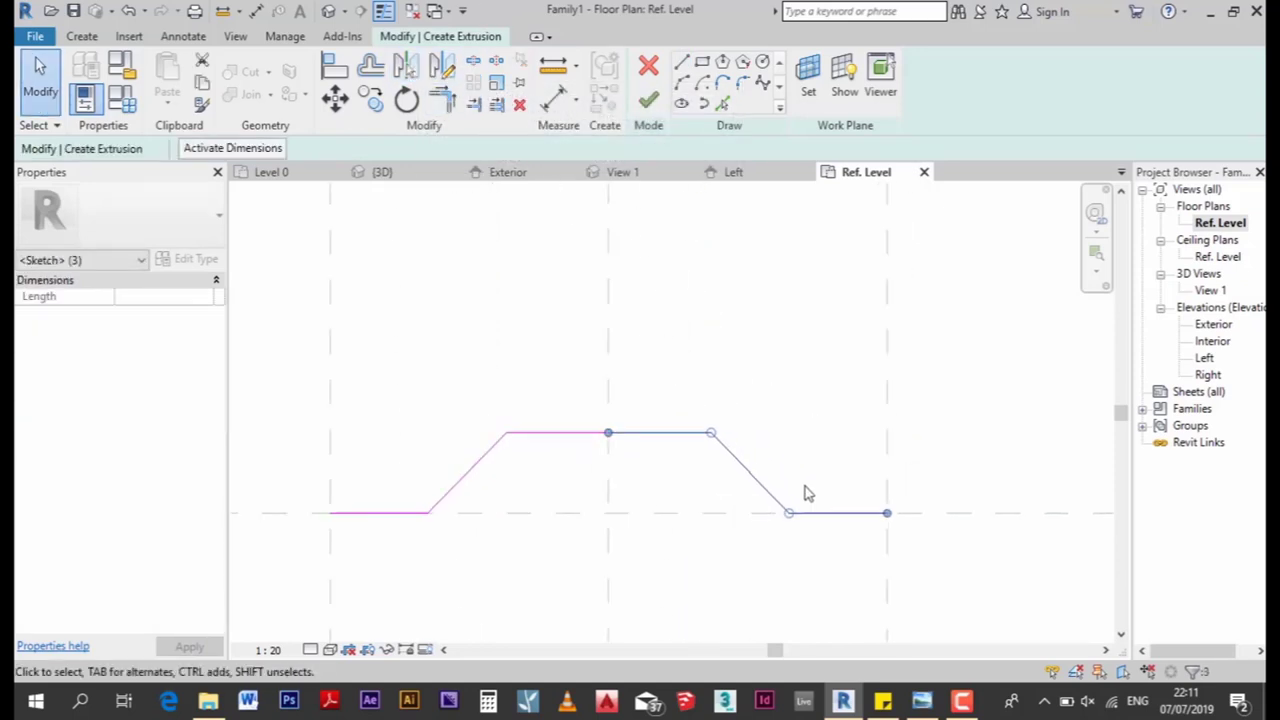
click(646, 457)
scroll(951, 523, up, 3)
scroll(845, 527, up, 3)
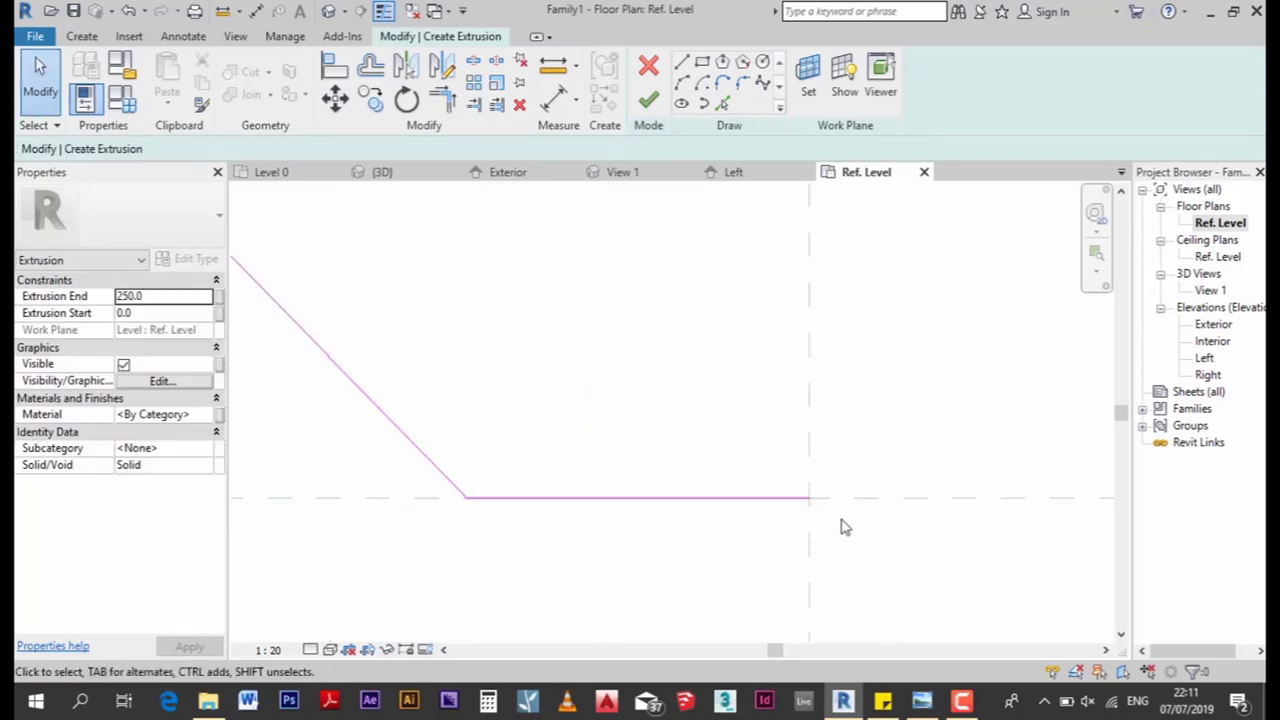
scroll(845, 527, down, 2)
scroll(669, 446, down, 2)
scroll(737, 466, up, 1)
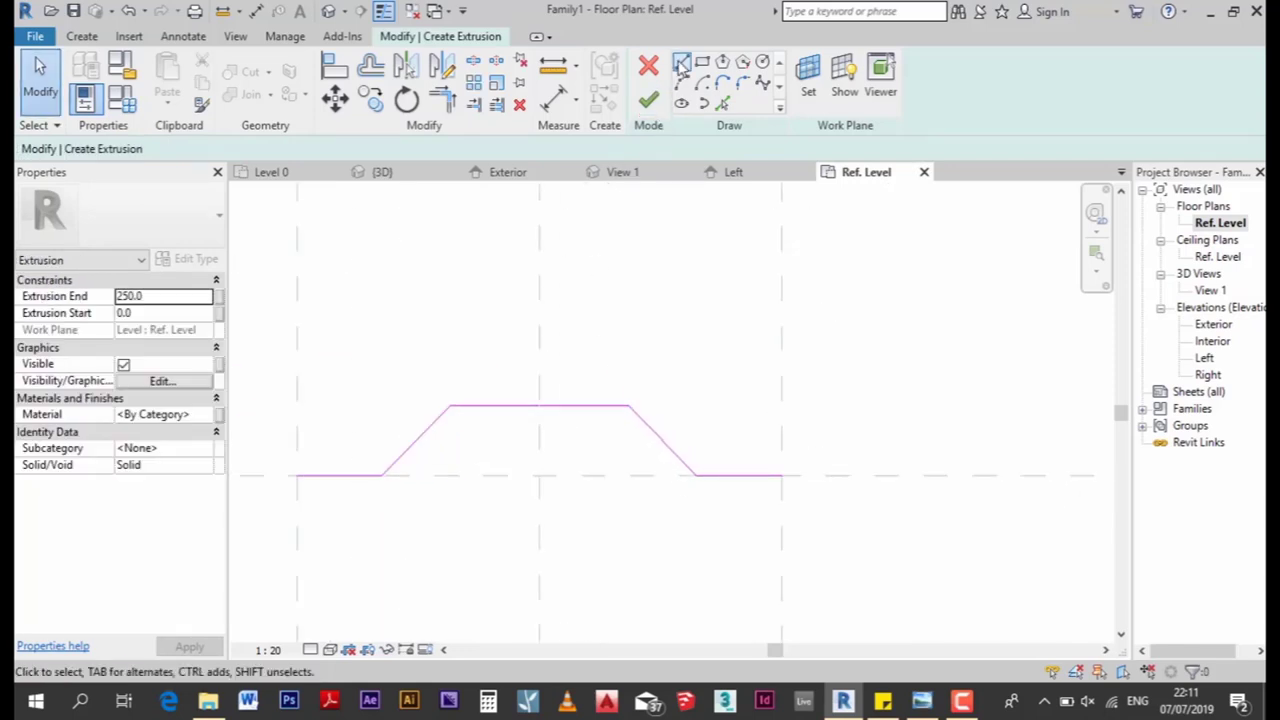
click(722, 103)
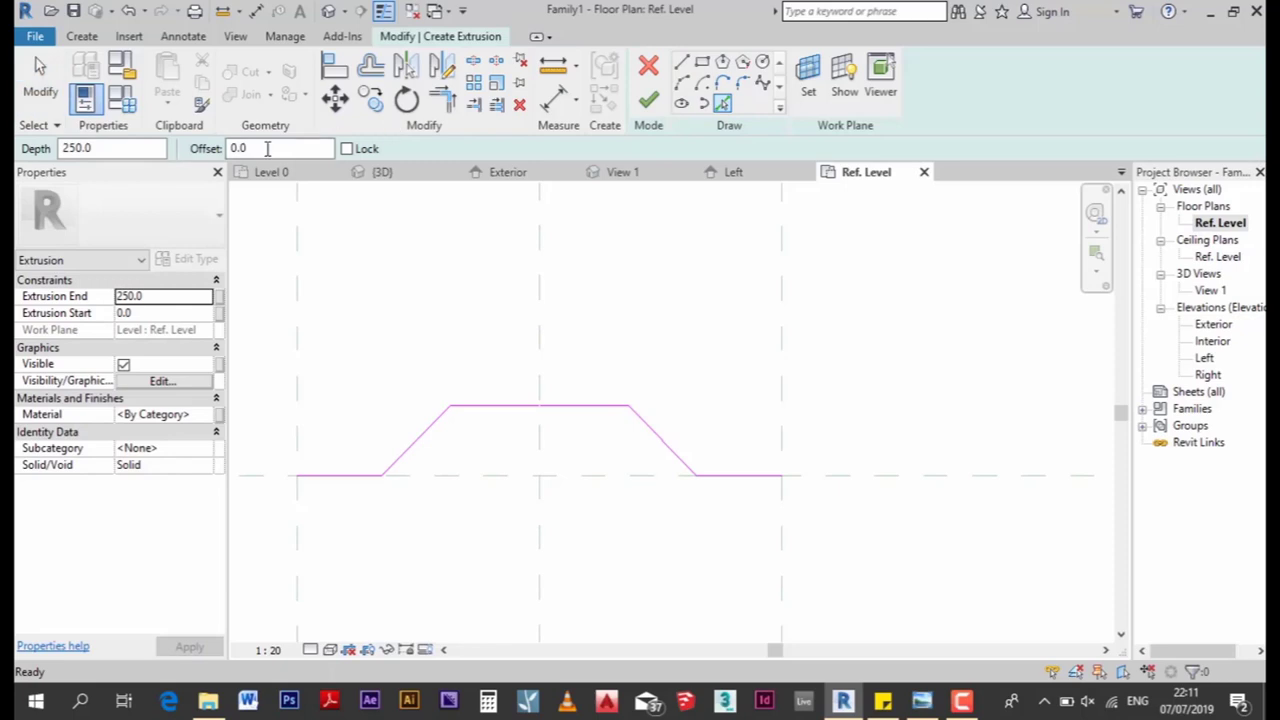
Offset all five profile segments by 3.0 with Pick Lines
click(681, 62)
click(782, 475)
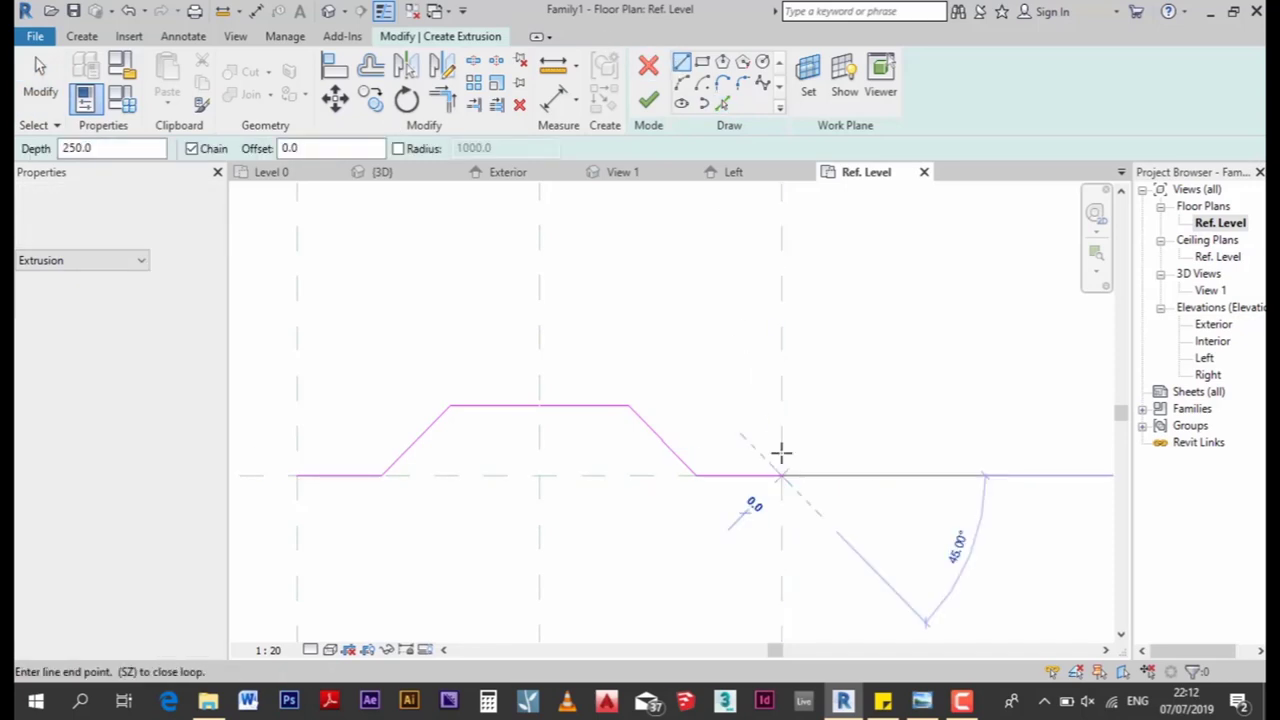
text(3)
key(Escape)
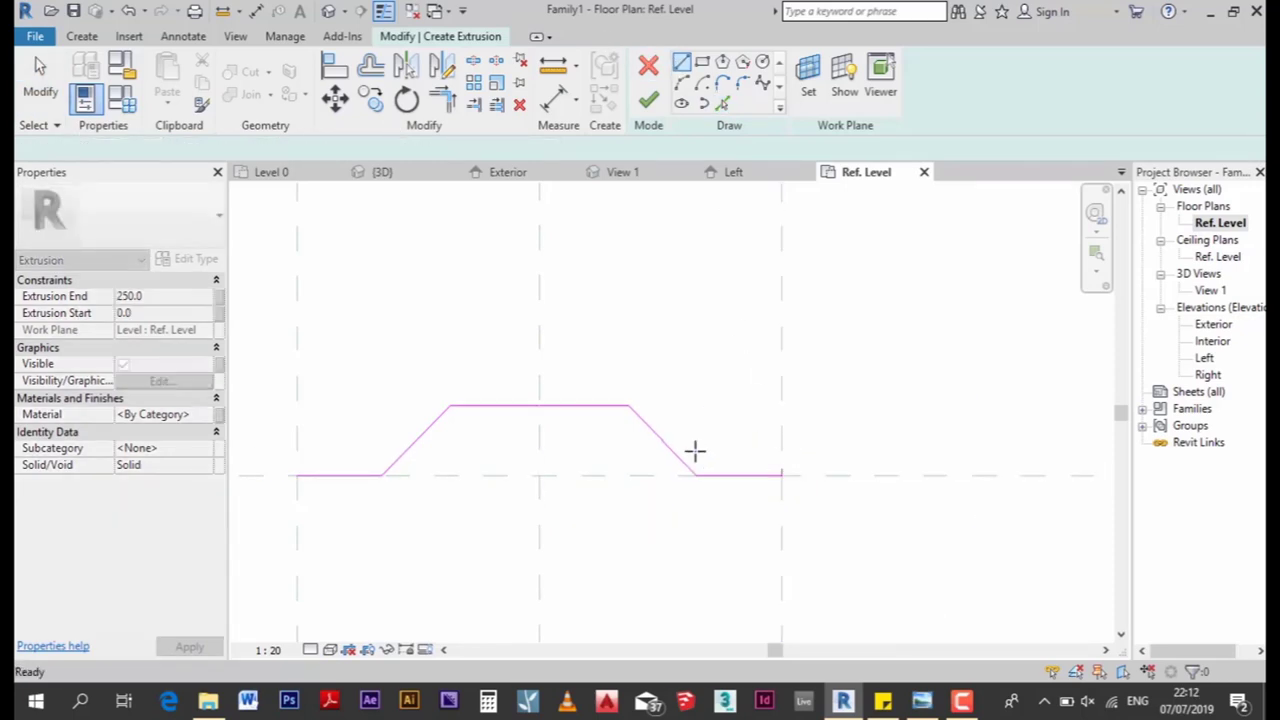
click(297, 476)
key(Escape)
key(Escape)
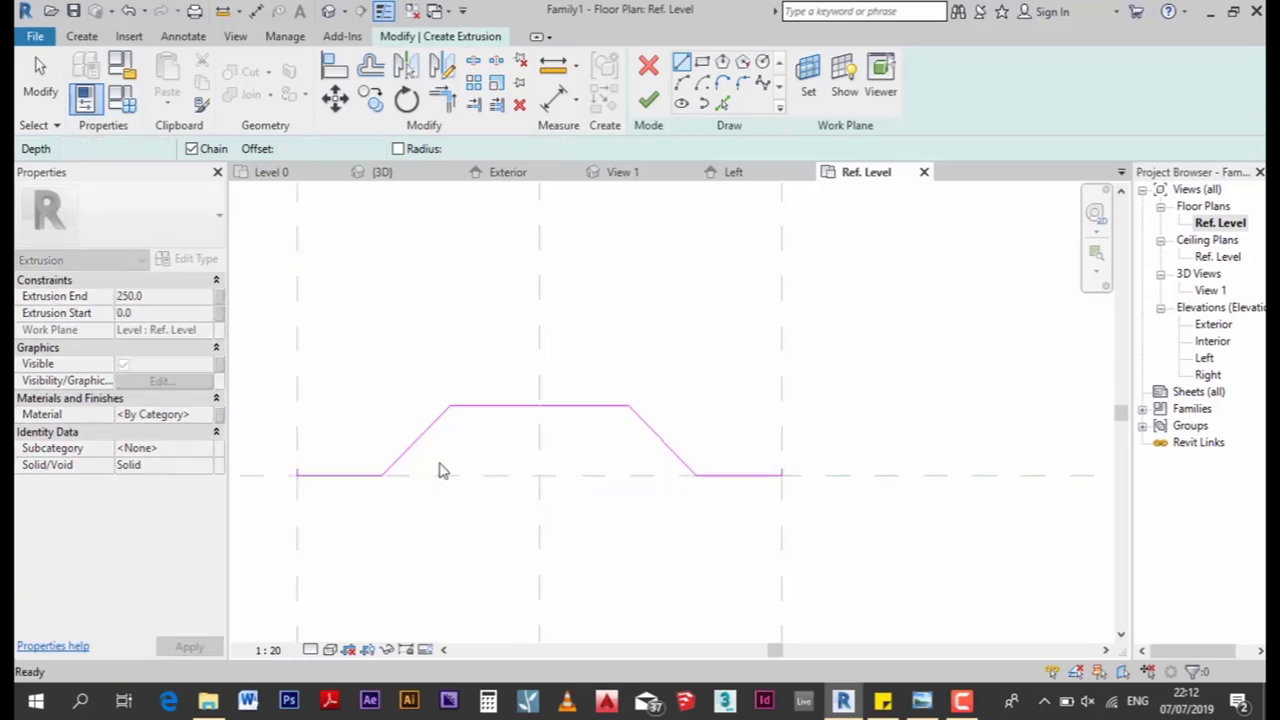
click(723, 103)
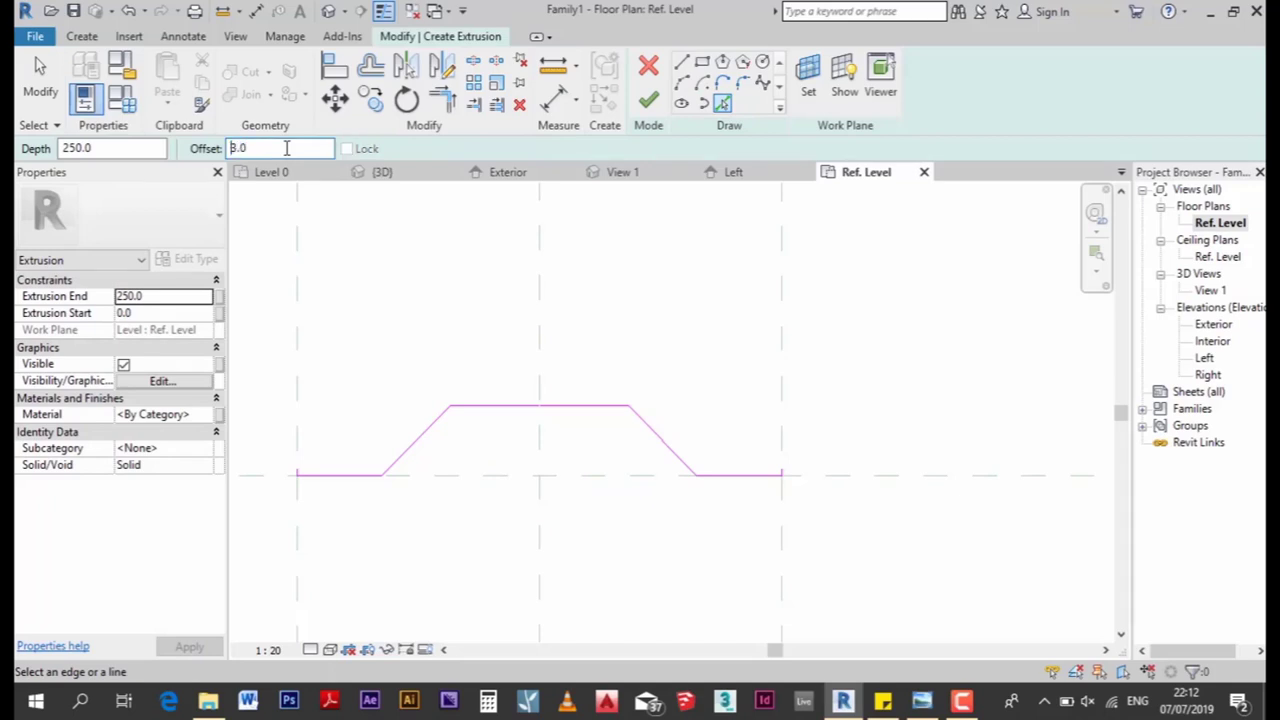
click(360, 475)
click(409, 447)
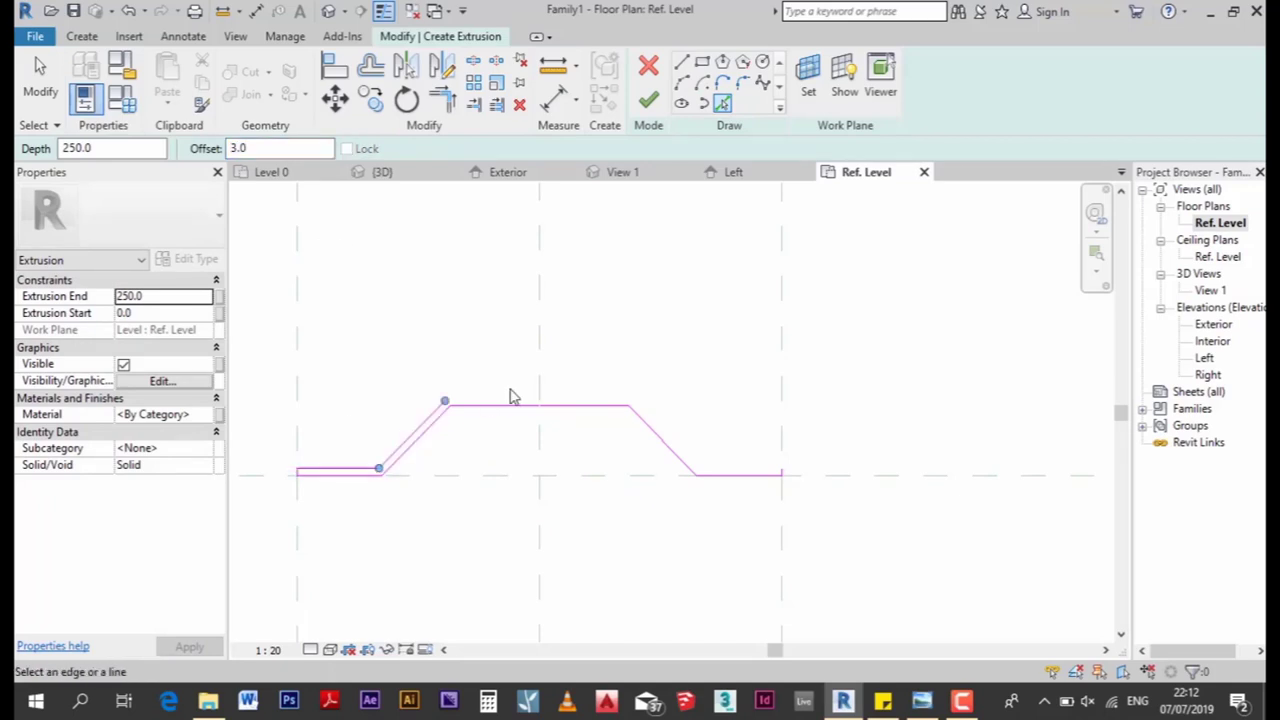
click(531, 410)
click(664, 440)
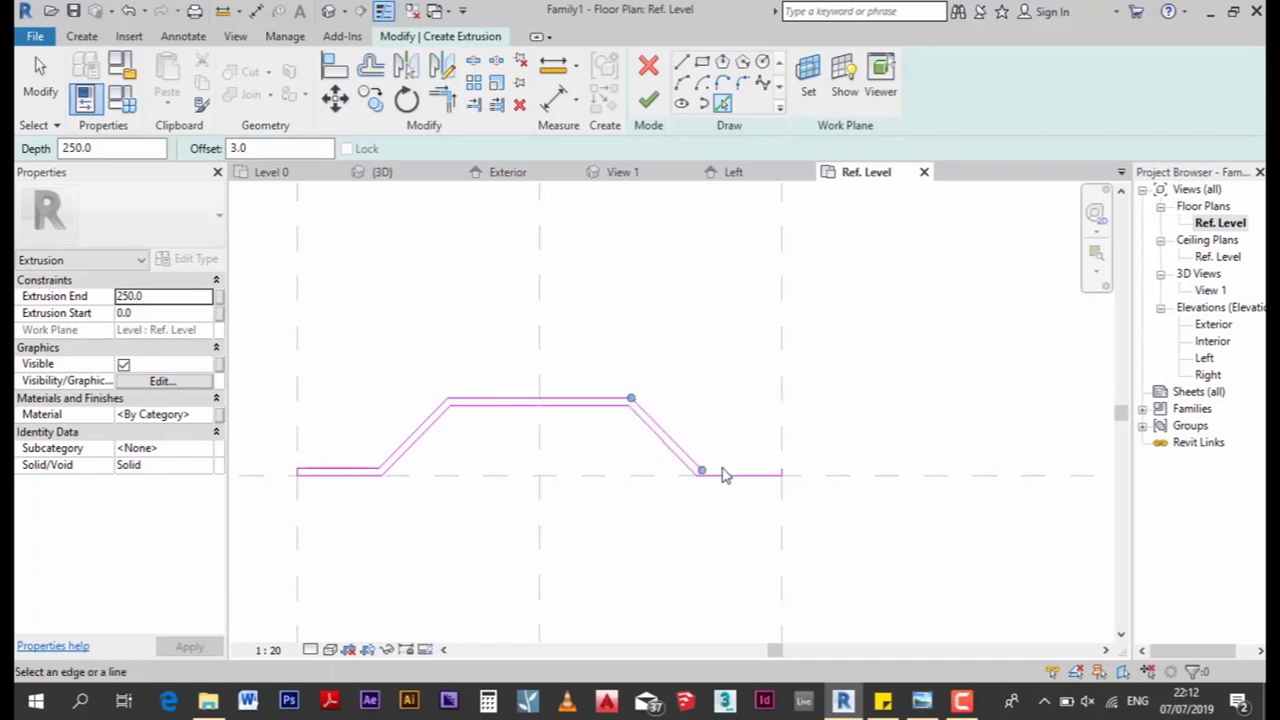
click(735, 485)
scroll(409, 346, up, 2)
key(Escape)
Delete the redundant top line parts and join both top lines to the right diagonal corner
scroll(680, 389, up, 2)
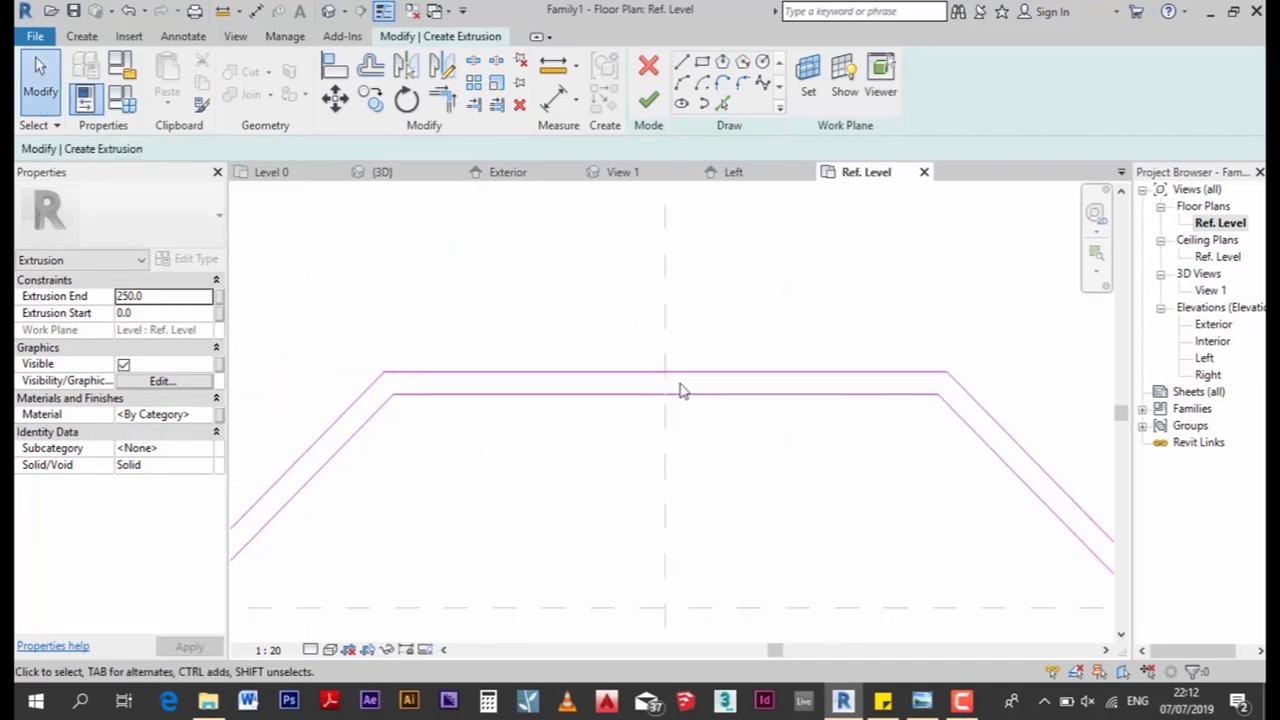
click(700, 396)
key(Delete)
click(700, 374)
key(Delete)
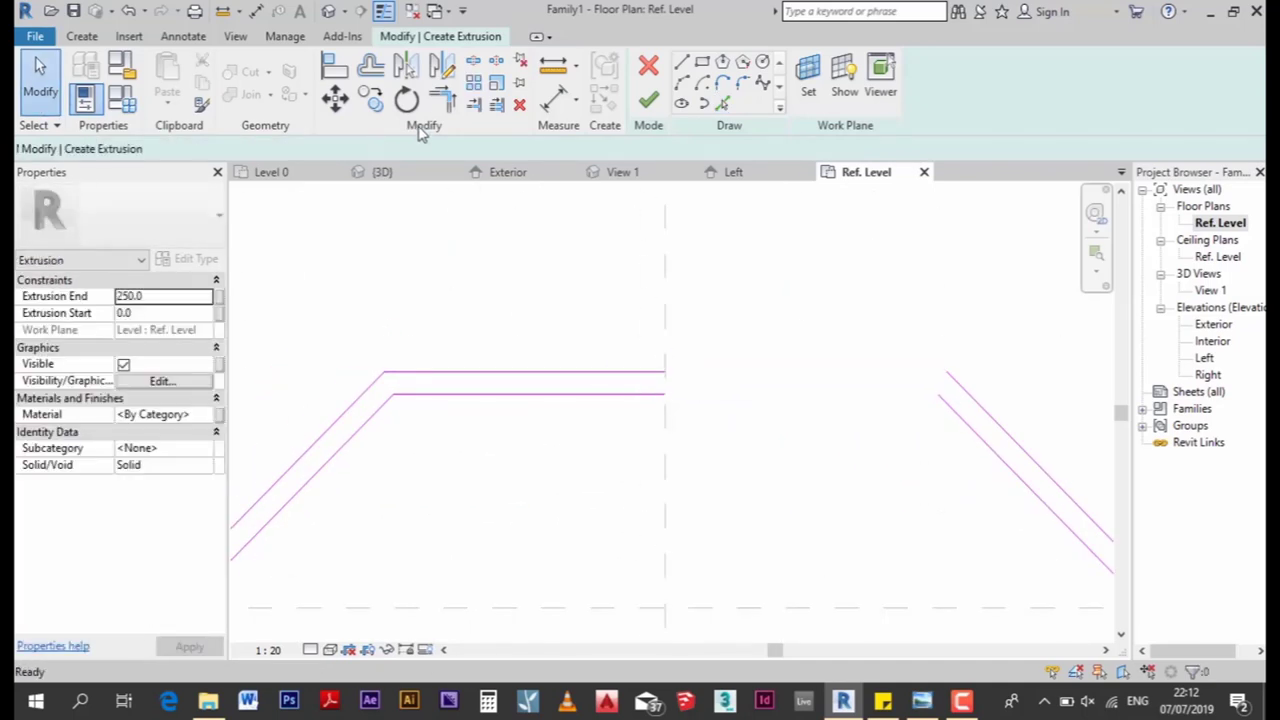
click(443, 100)
click(594, 396)
click(1037, 491)
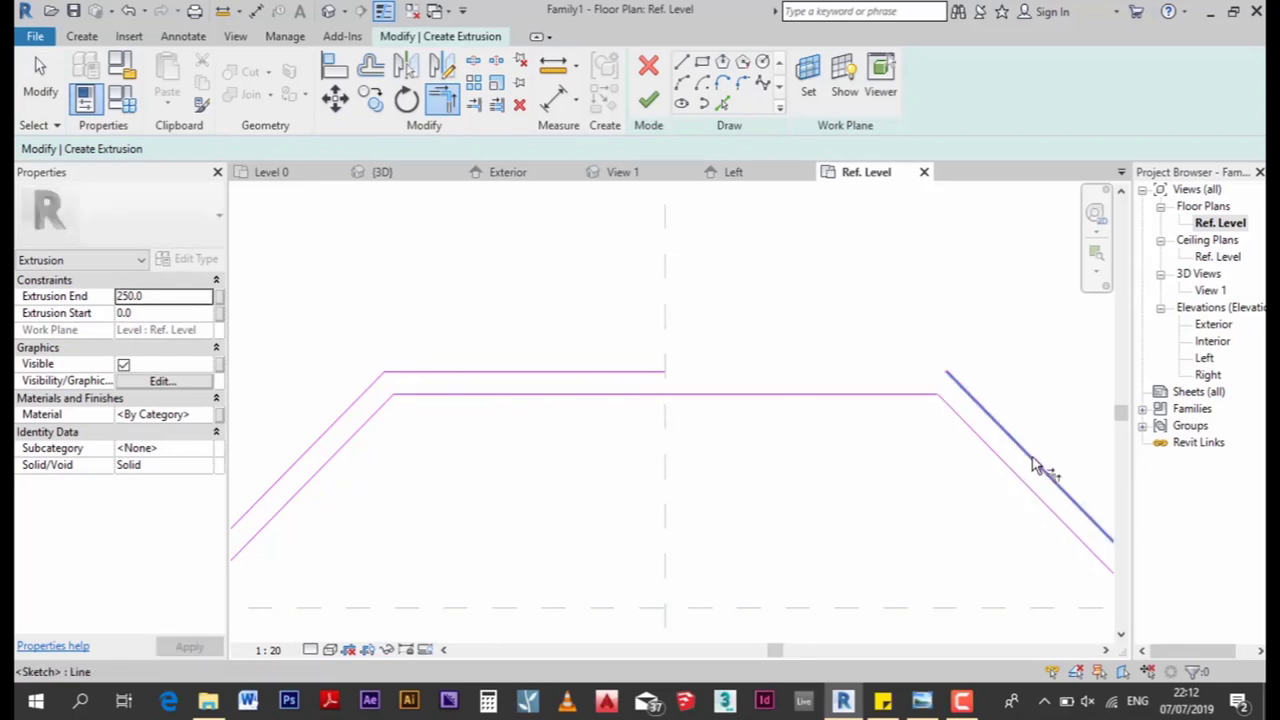
click(627, 373)
click(627, 373)
scroll(625, 370, down, 2)
scroll(686, 286, up, 1)
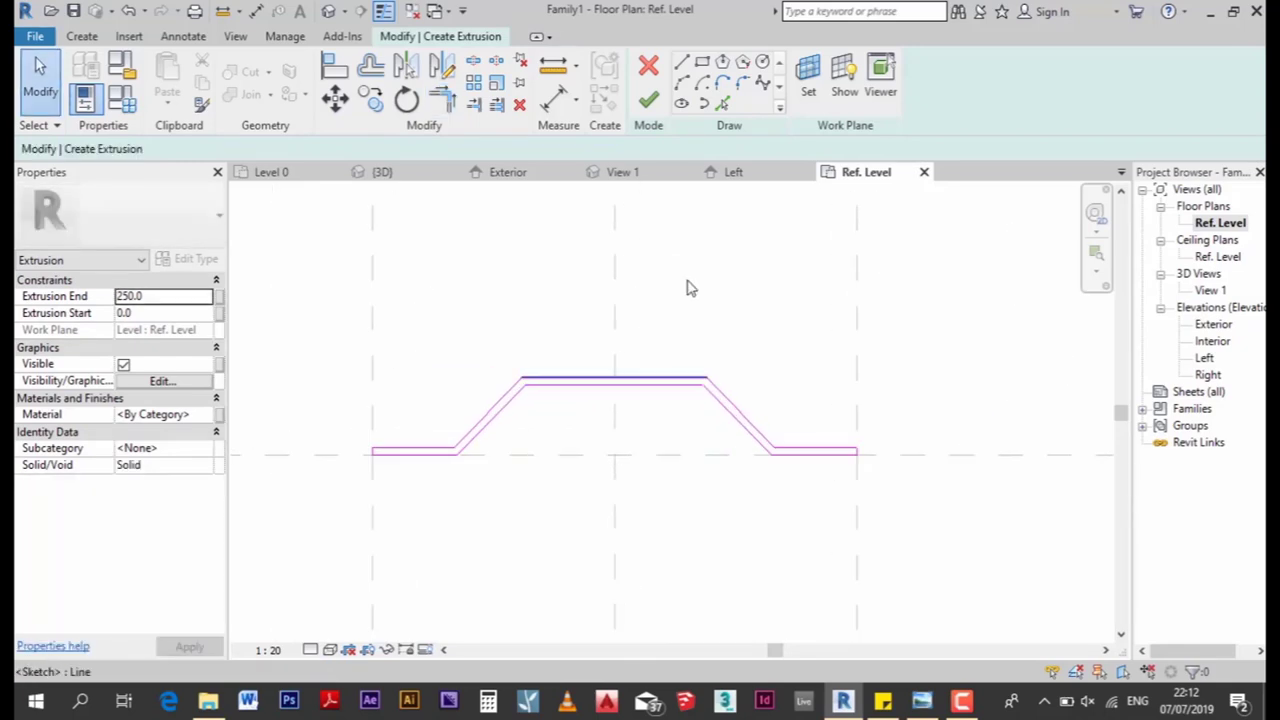
Finish the sketch as a solid extrusion and view it in the Exterior elevation
click(650, 100)
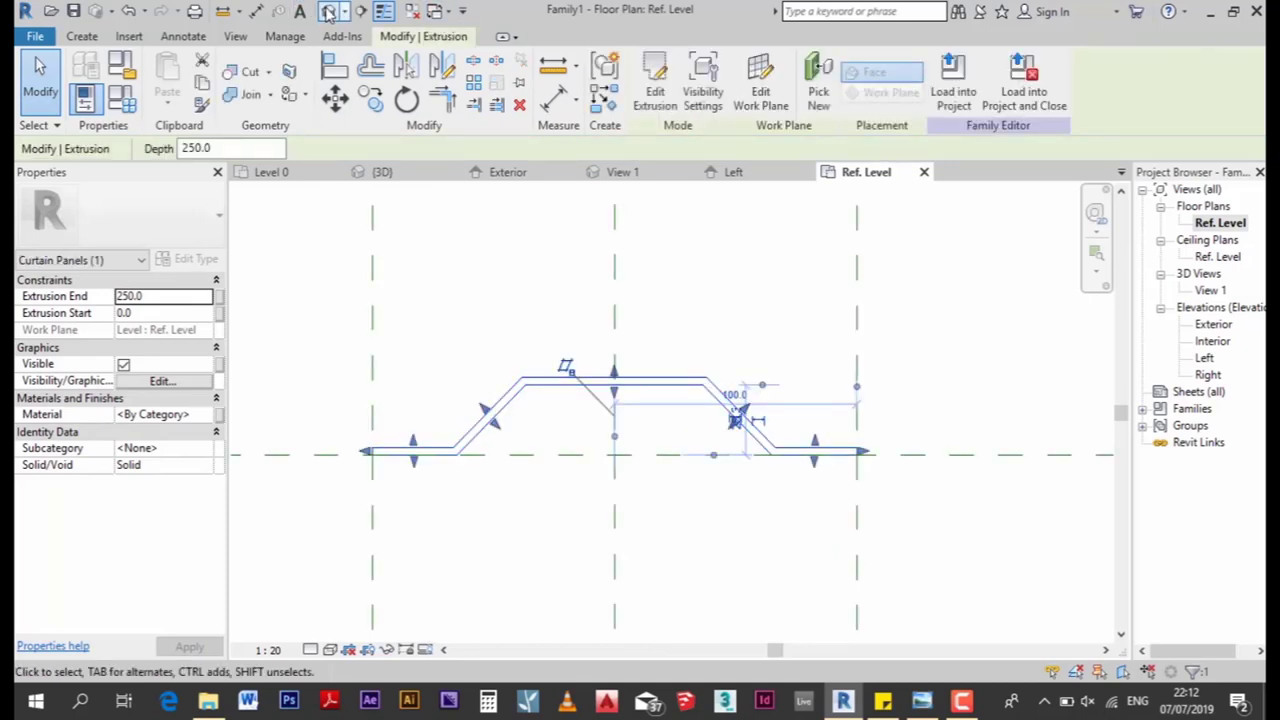
double_click(1213, 324)
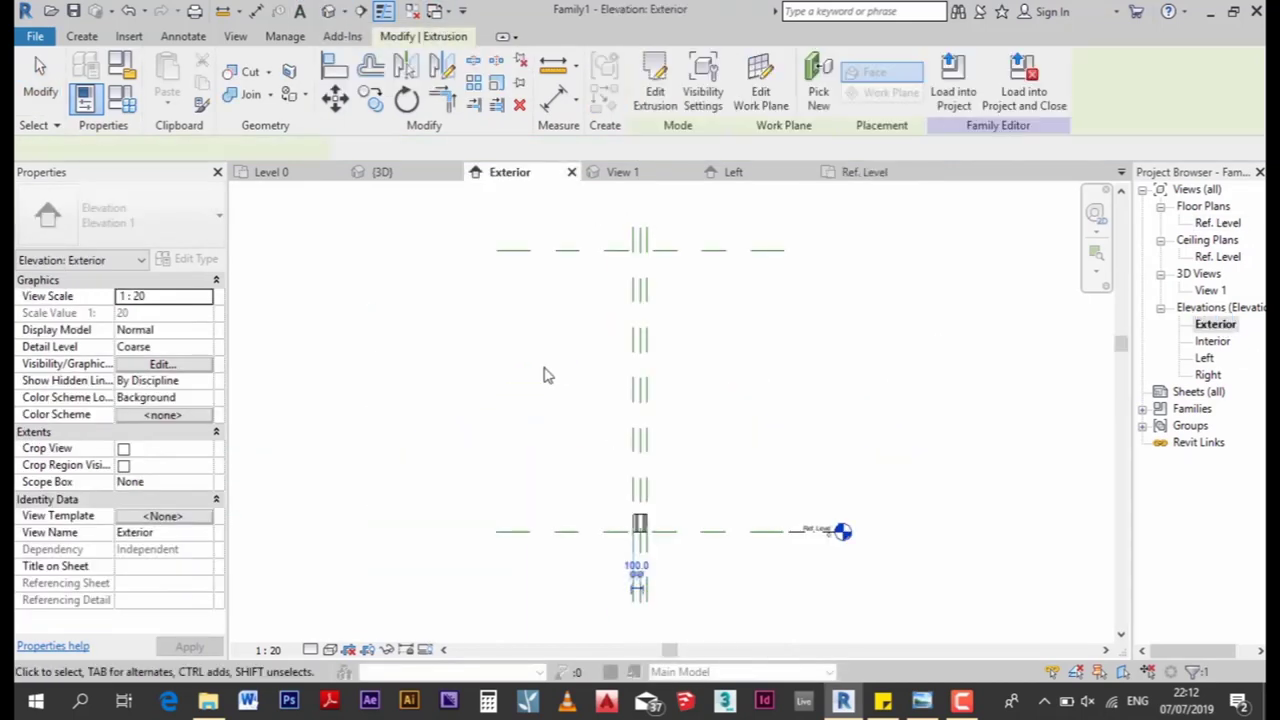
scroll(651, 514, up, 2)
scroll(701, 537, up, 2)
scroll(701, 537, up, 3)
scroll(650, 540, up, 1)
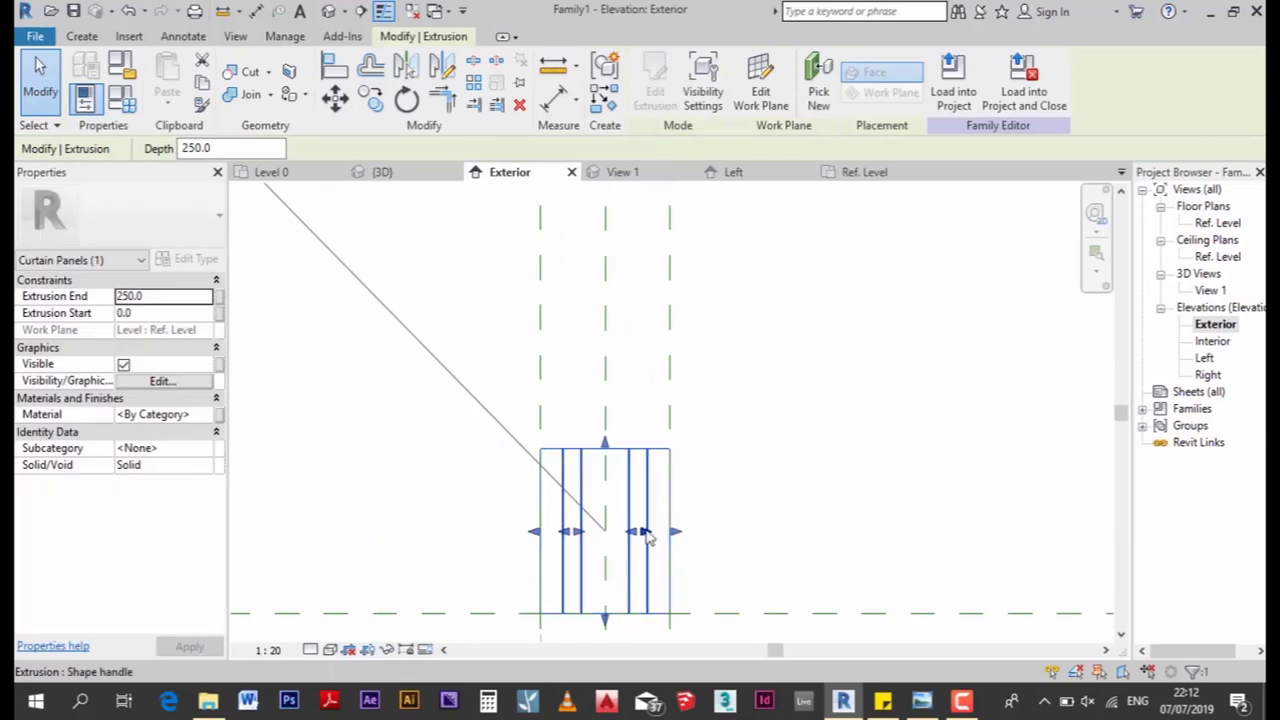
click(800, 560)
scroll(760, 500, down, 2)
scroll(737, 380, down, 1)
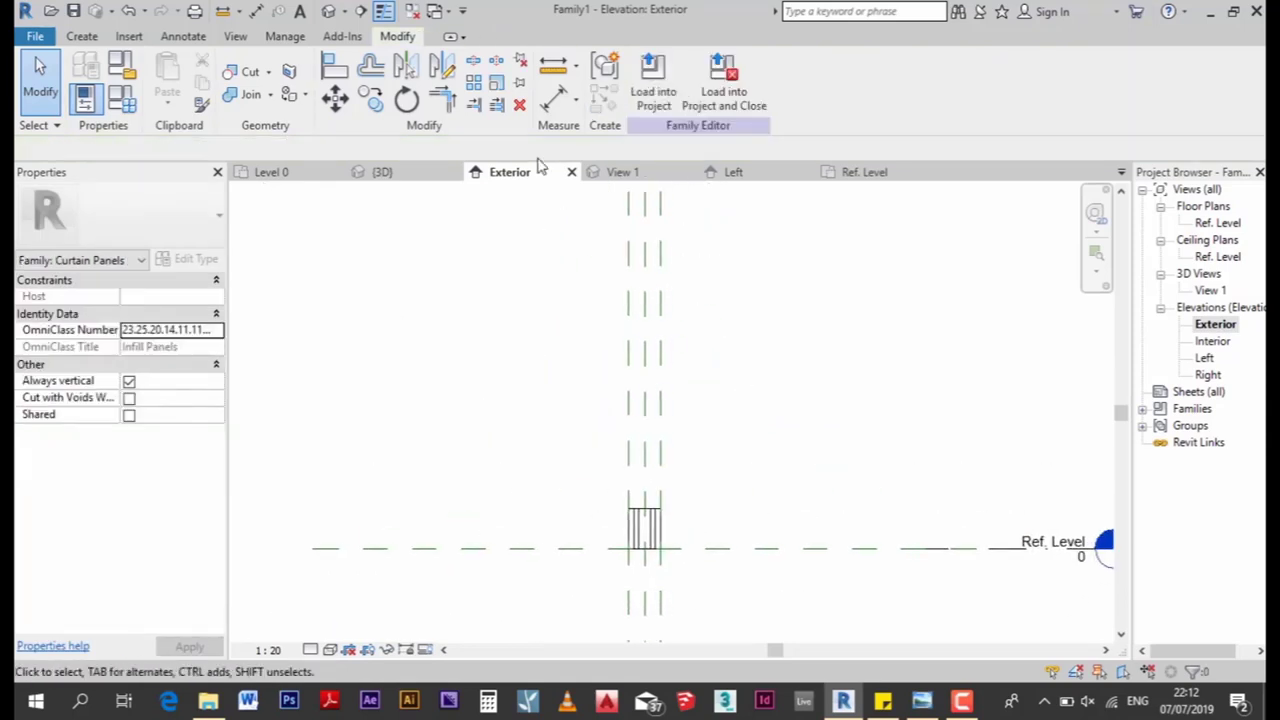
Align the extrusion's top to the Top reference plane and view the panel in 3D
click(322, 68)
scroll(571, 420, down, 3)
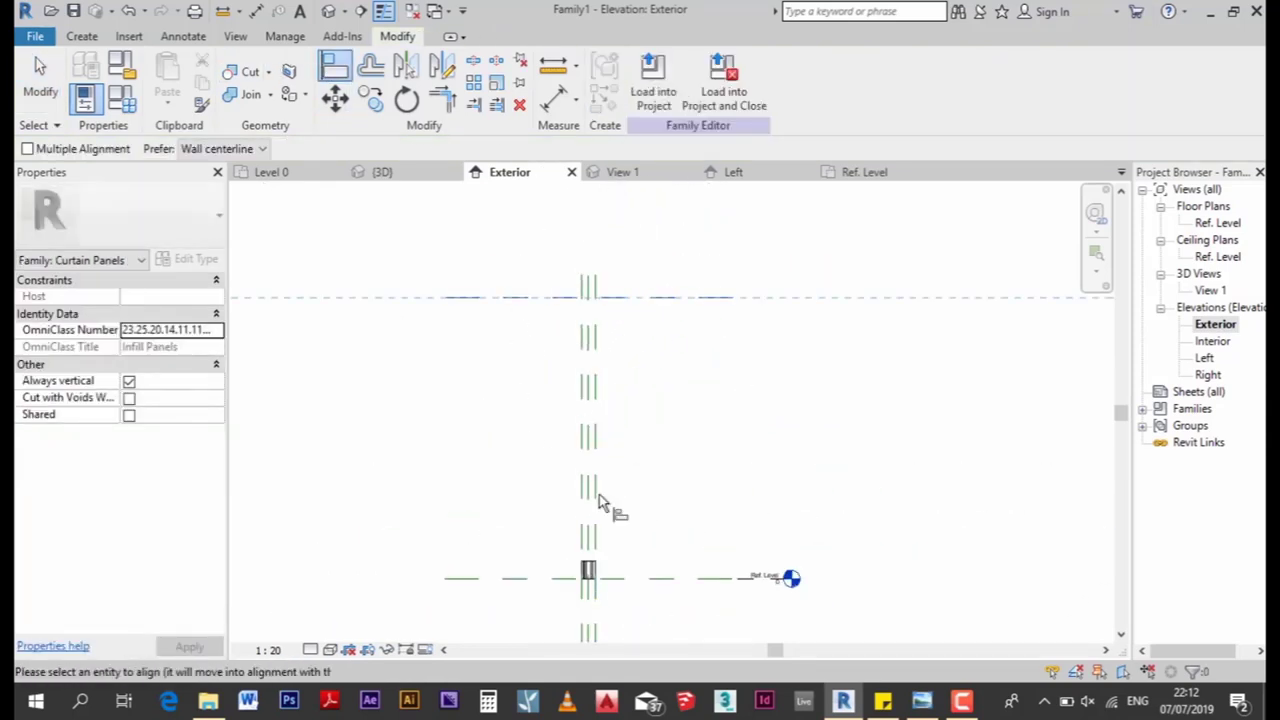
scroll(600, 585, up, 1)
scroll(571, 557, up, 2)
scroll(600, 520, up, 1)
scroll(595, 470, up, 2)
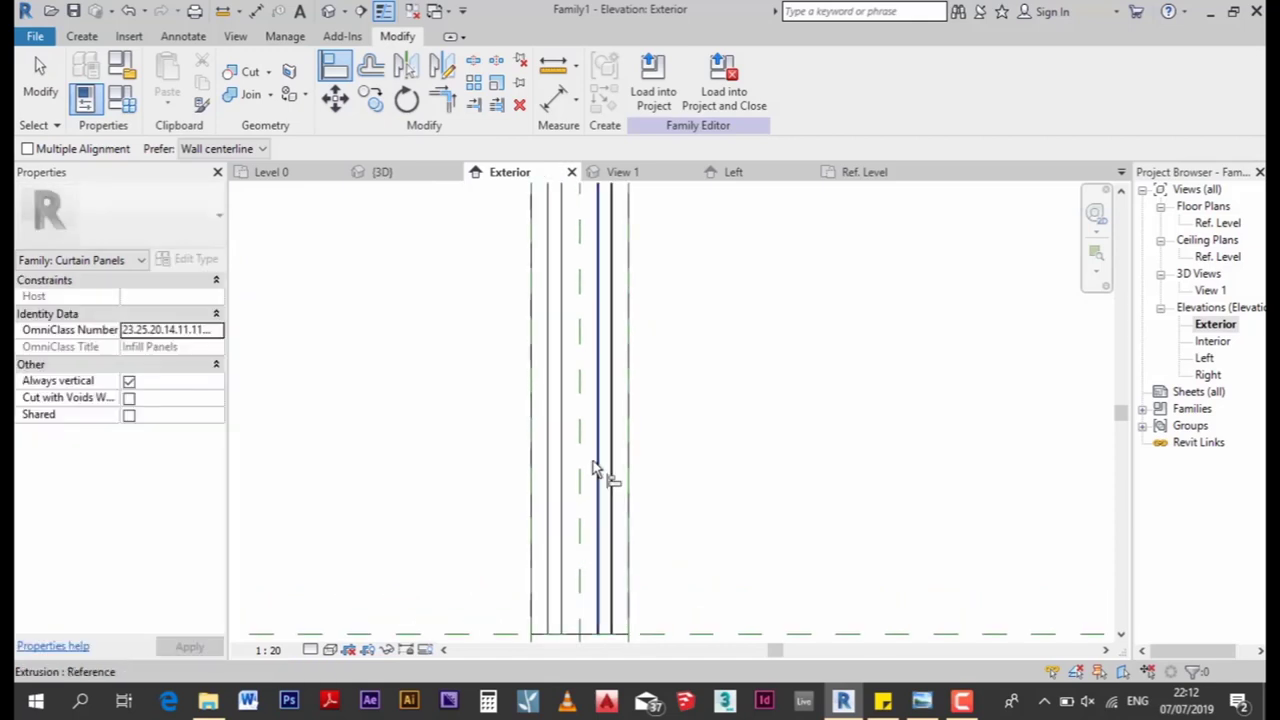
scroll(600, 470, down, 2)
scroll(586, 443, down, 1)
scroll(580, 408, up, 1)
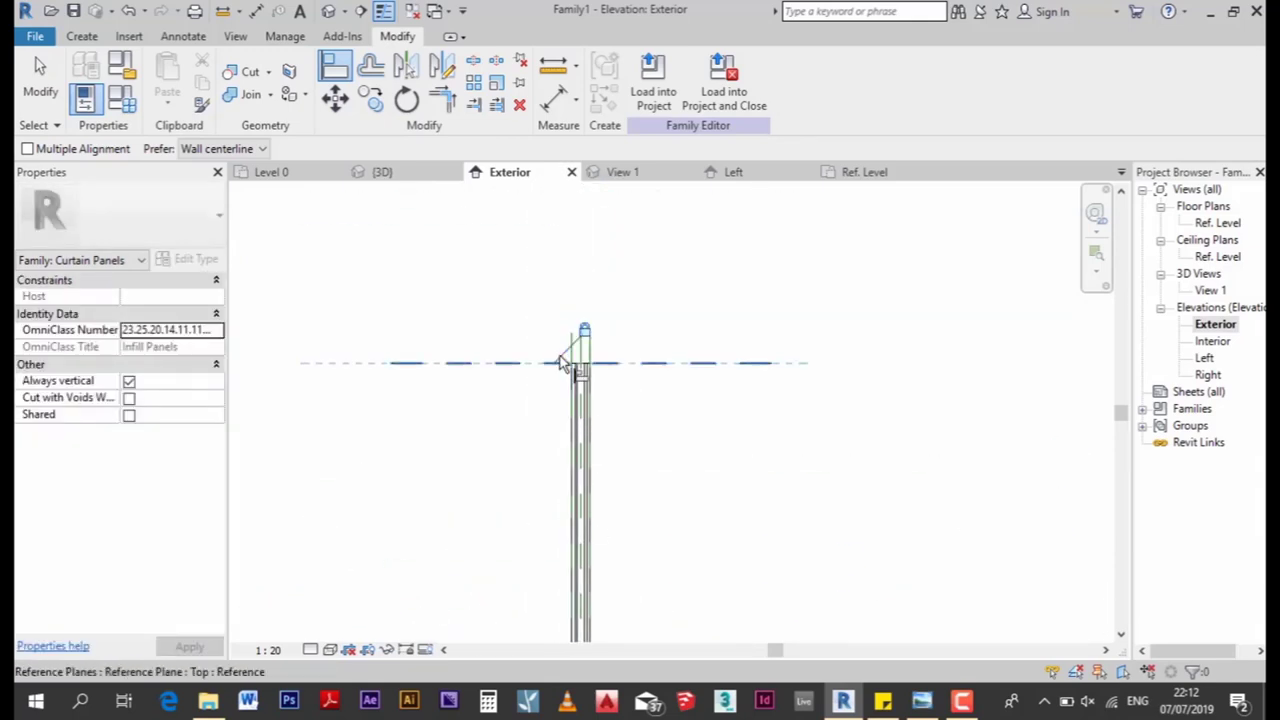
click(562, 364)
click(333, 11)
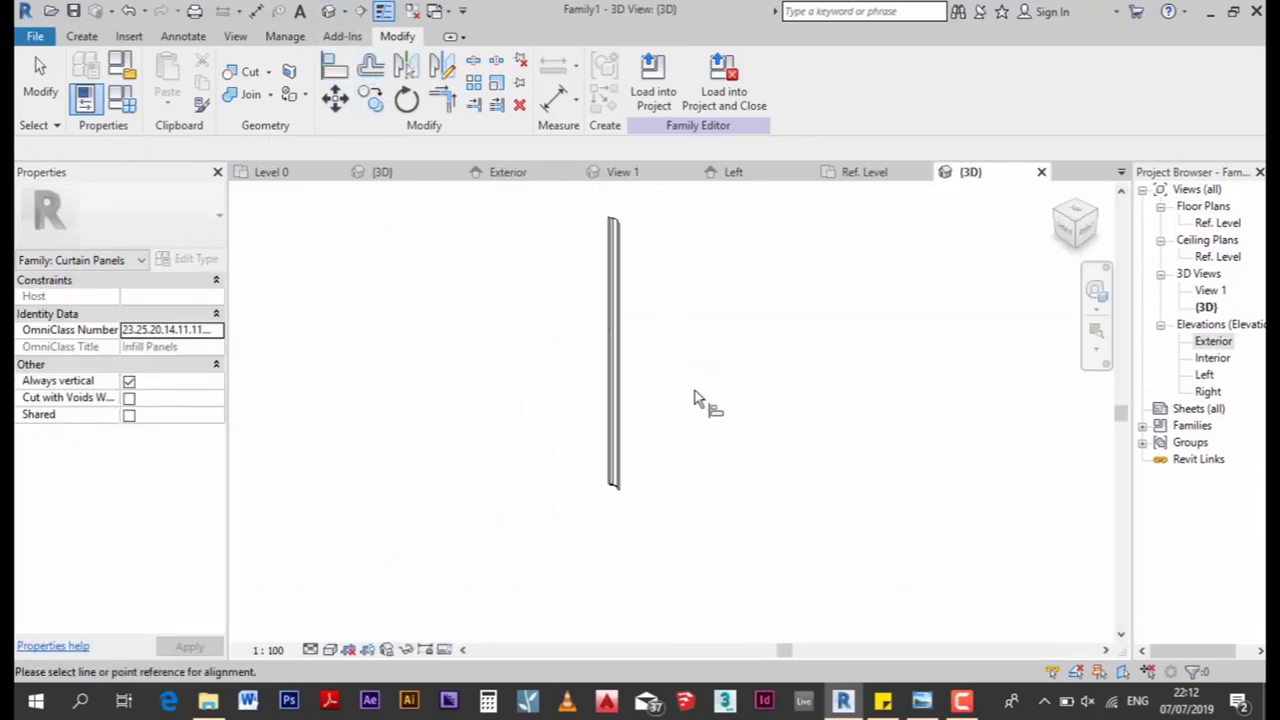
Orbit the panel in 3D, then on Ref. Level select the extrusion and edit its profile sketch
mouse_move(586, 293)
shift+middle_down()
mouse_move(677, 249)
mouse_move(677, 277)
mouse_move(655, 262)
shift+middle_up()
shift+middle_drag(676, 347, 528, 266)
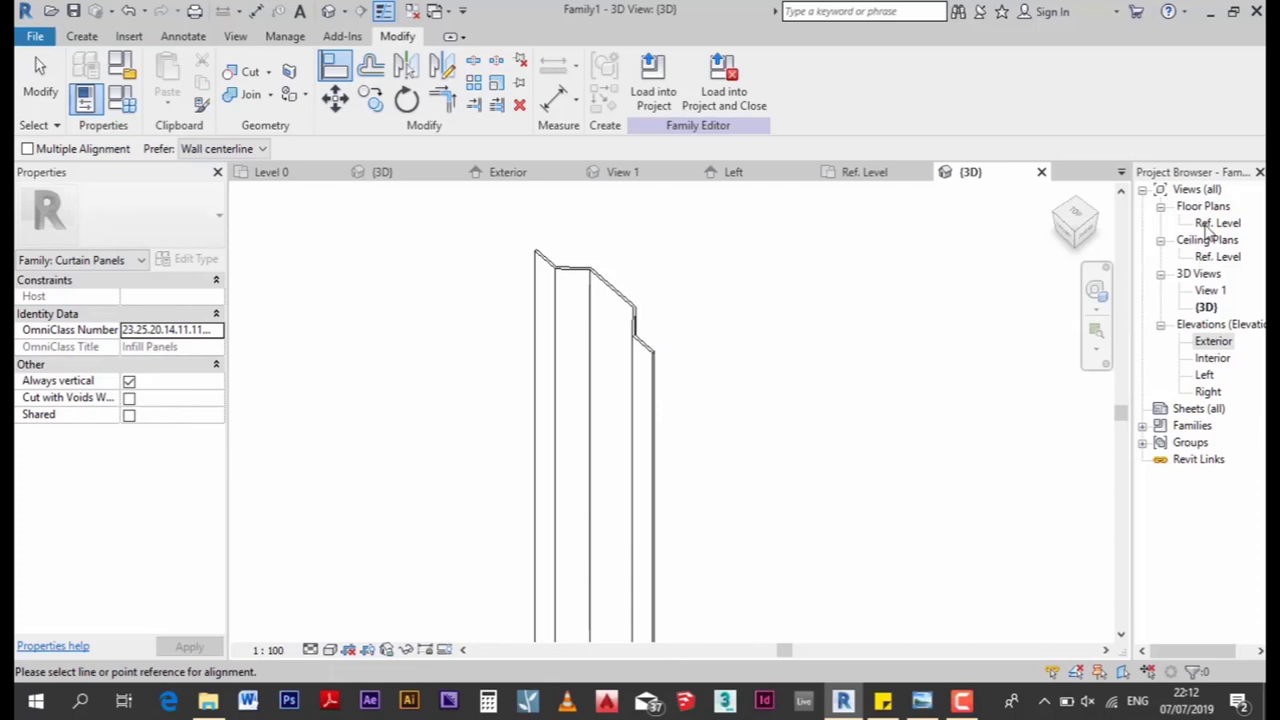
double_click(1212, 223)
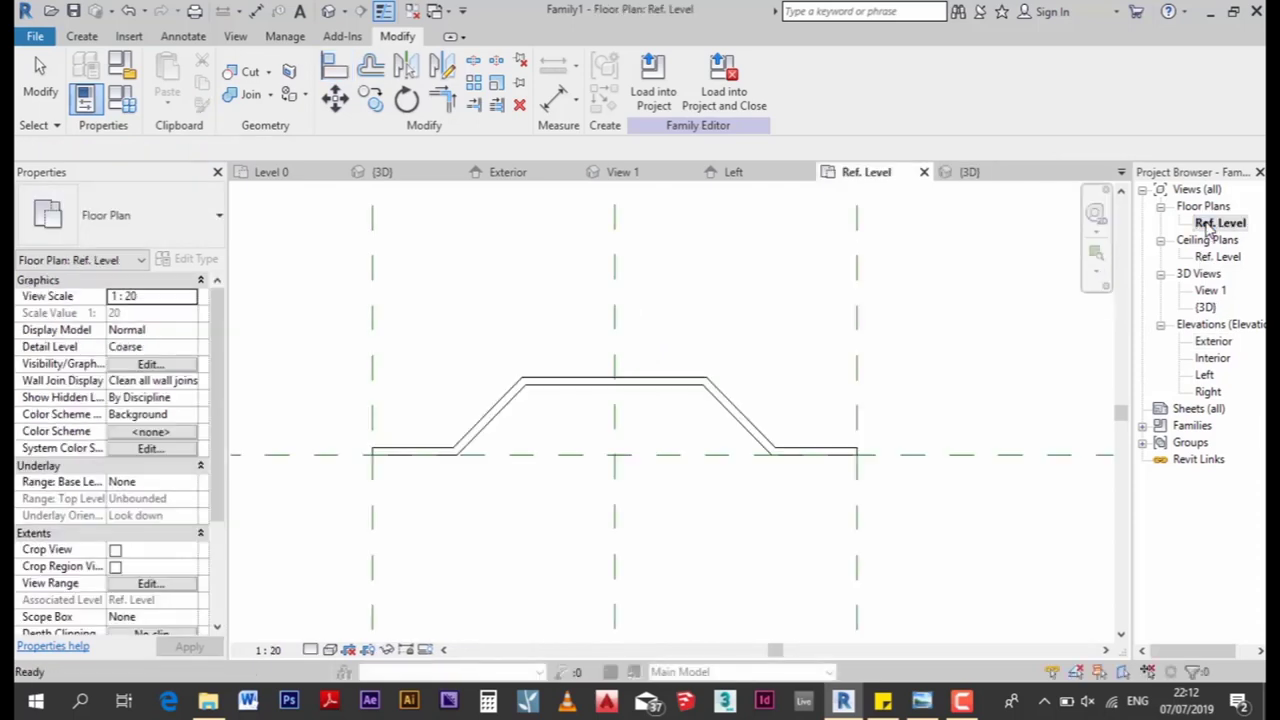
click(740, 420)
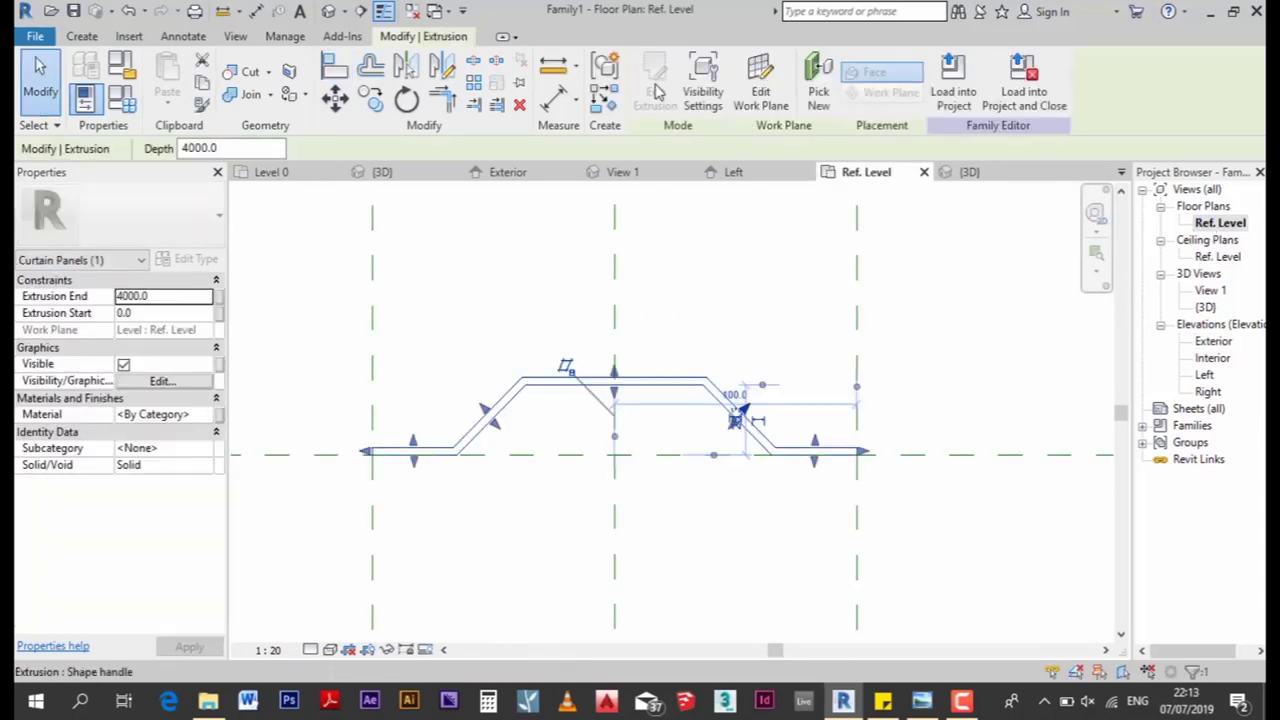
click(714, 200)
click(723, 391)
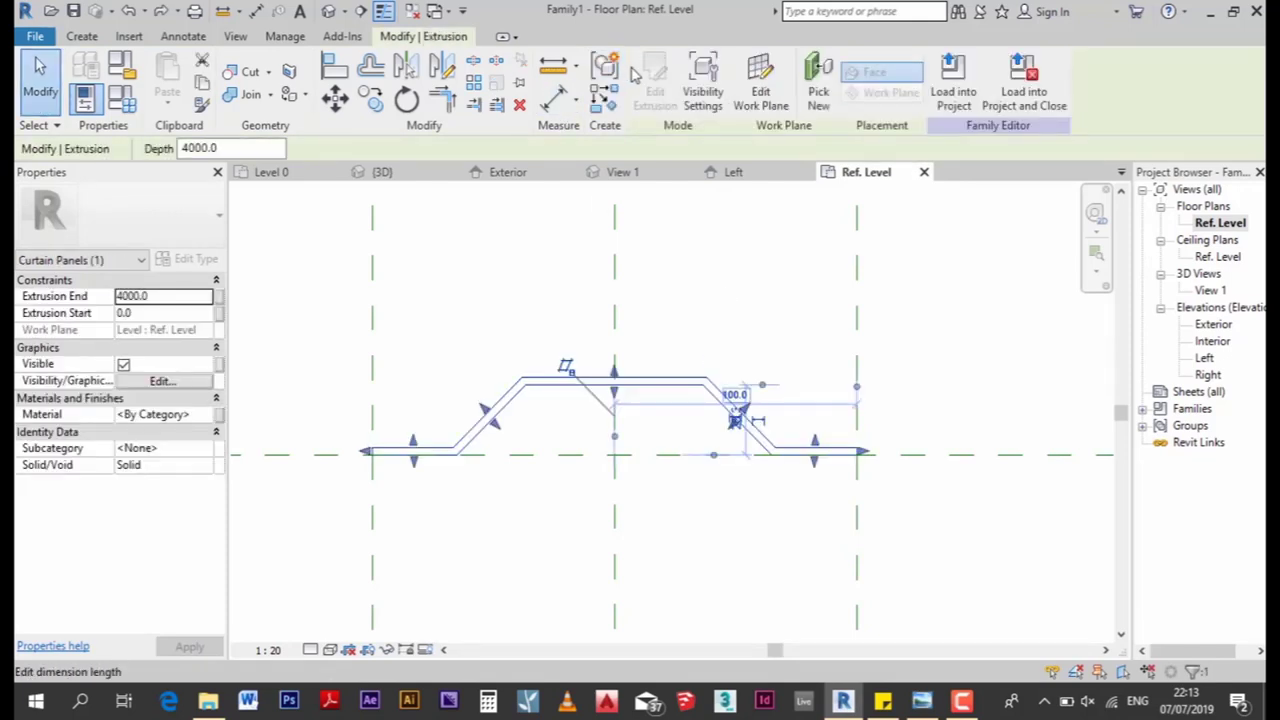
click(655, 88)
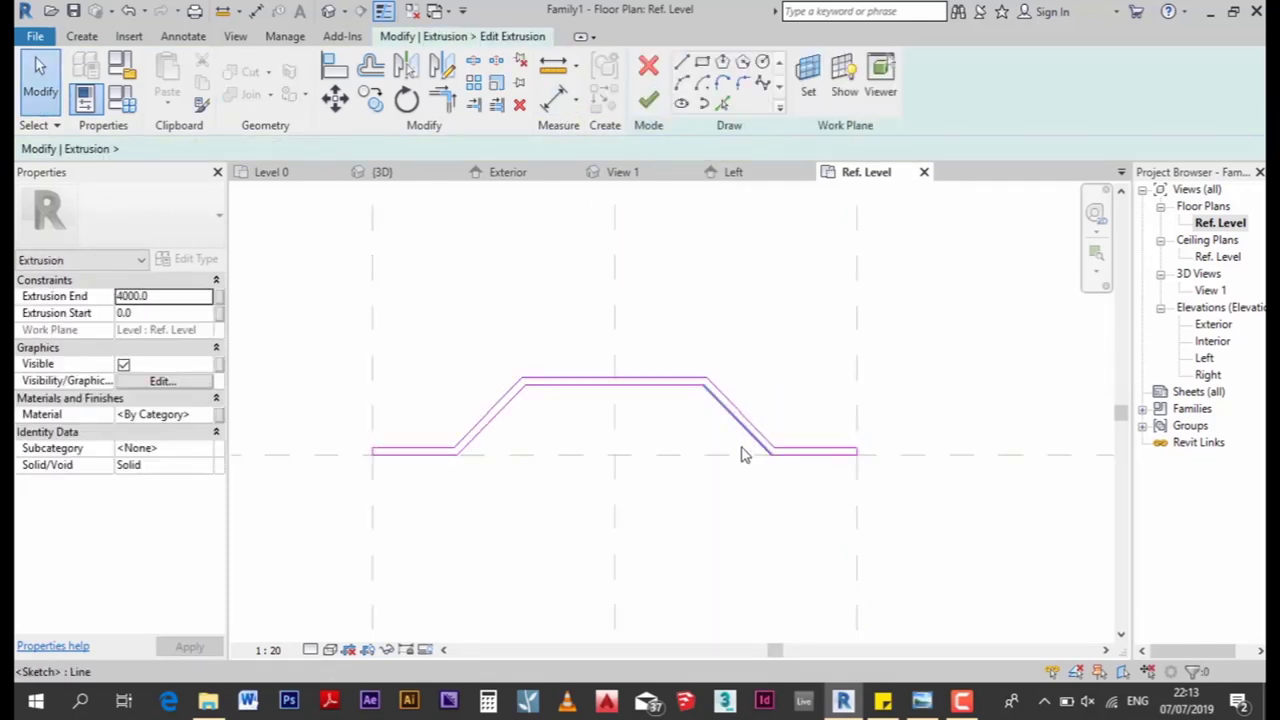
Place a 45.00° angular dimension on the profile's left sloped side
click(256, 12)
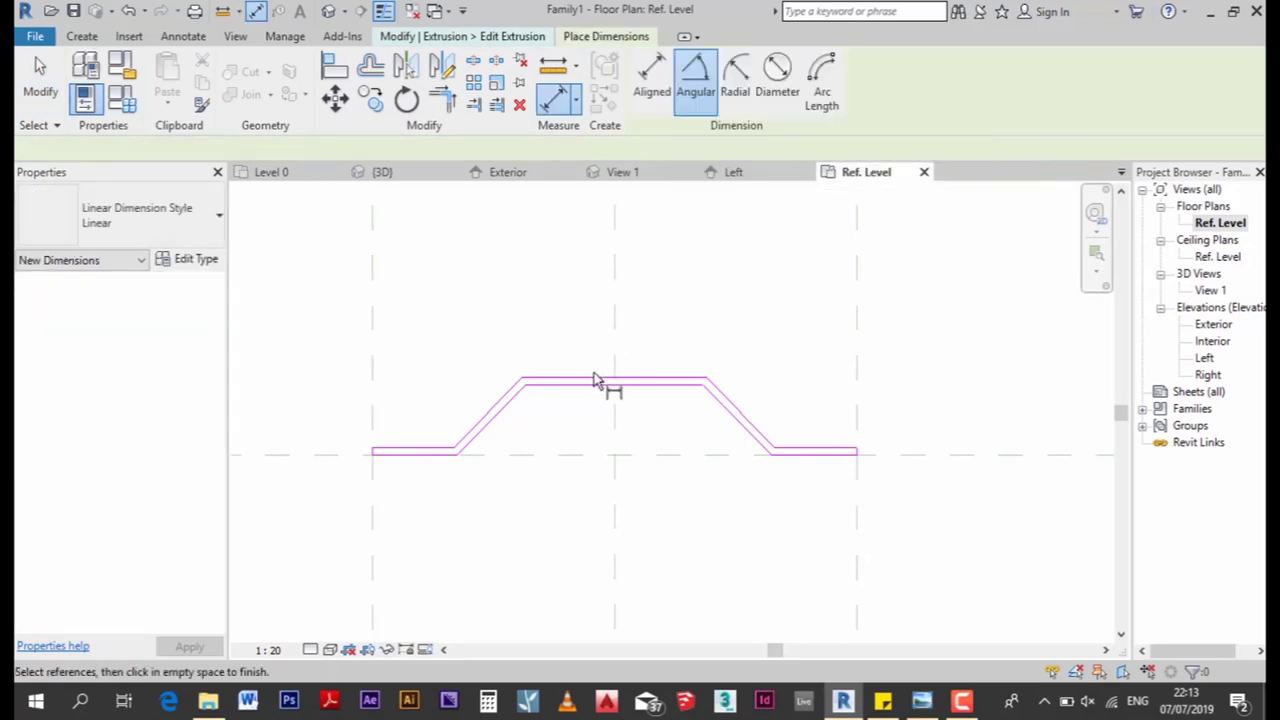
key(Escape)
click(700, 90)
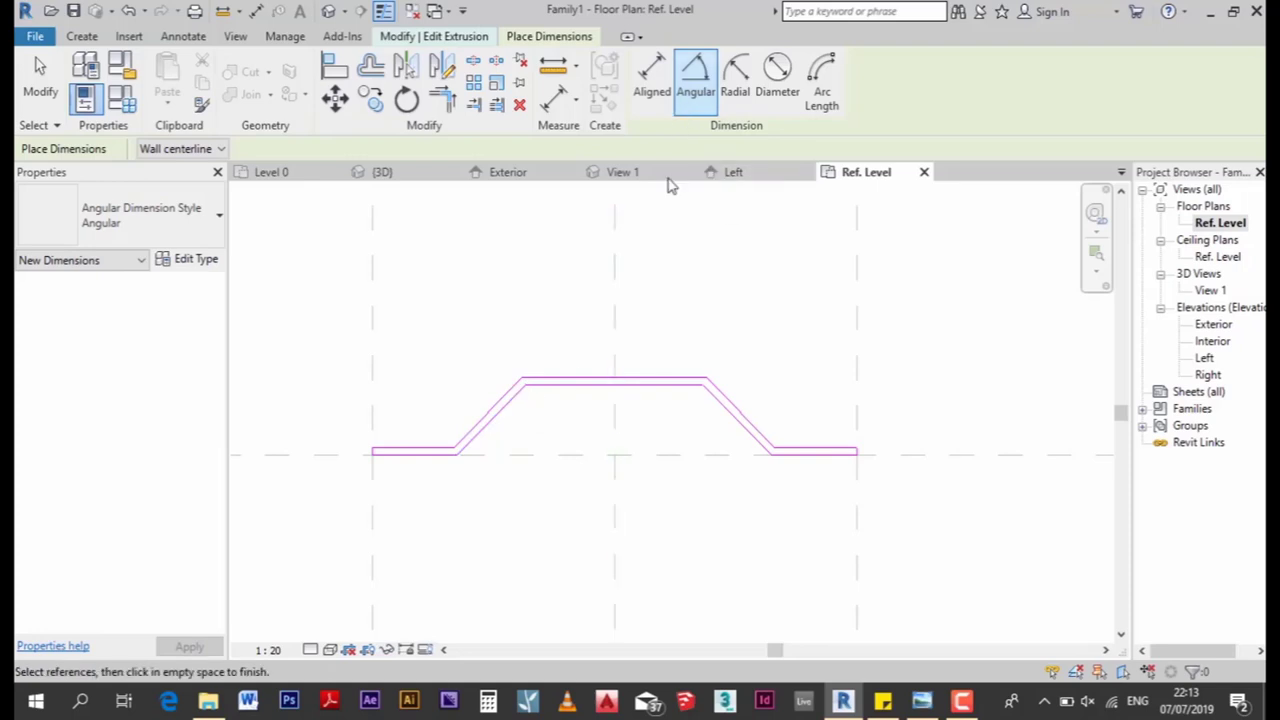
click(486, 440)
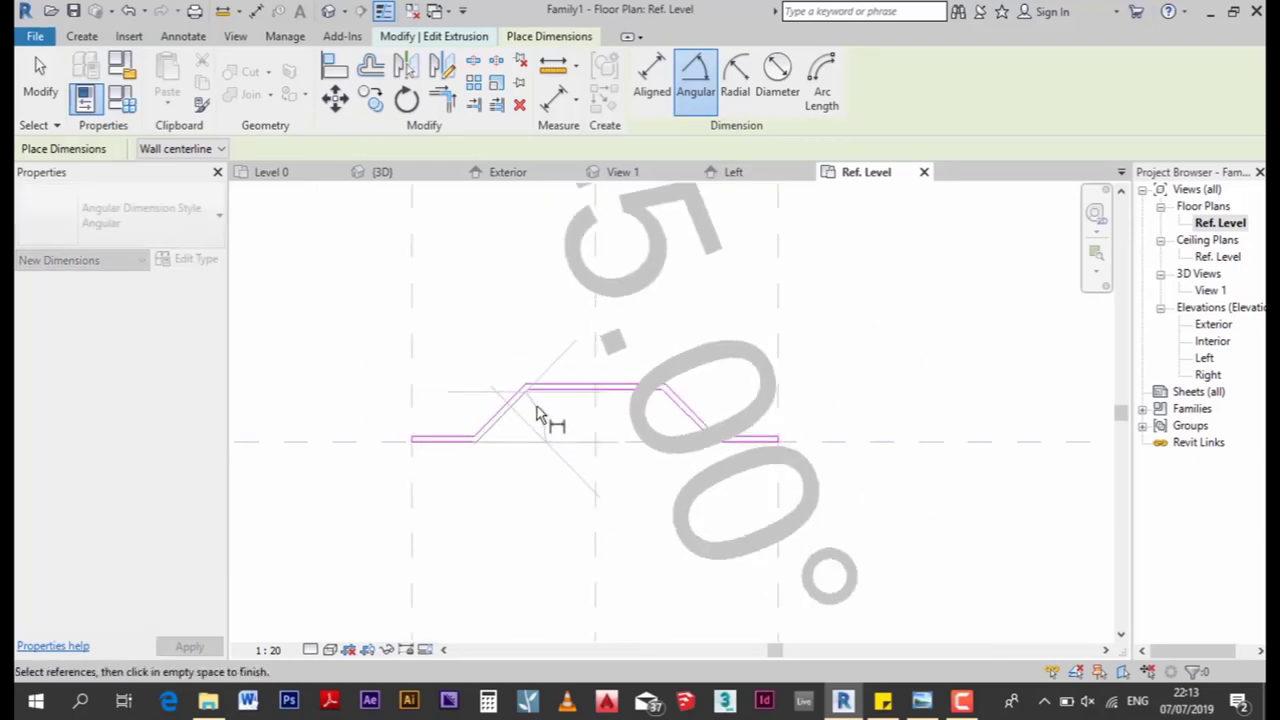
scroll(537, 418, up, 1)
scroll(537, 418, down, 3)
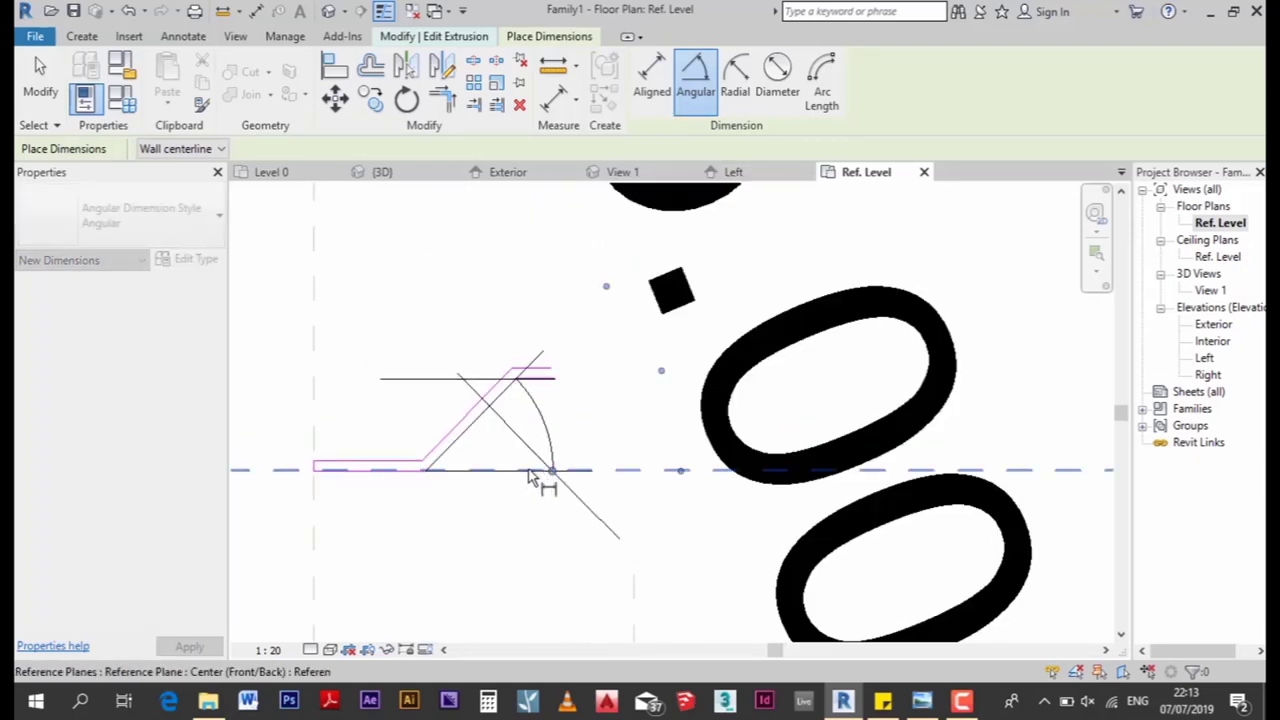
click(545, 430)
Set the view scale to 1:1 and add the 45.00° angle on the right slope
click(270, 651)
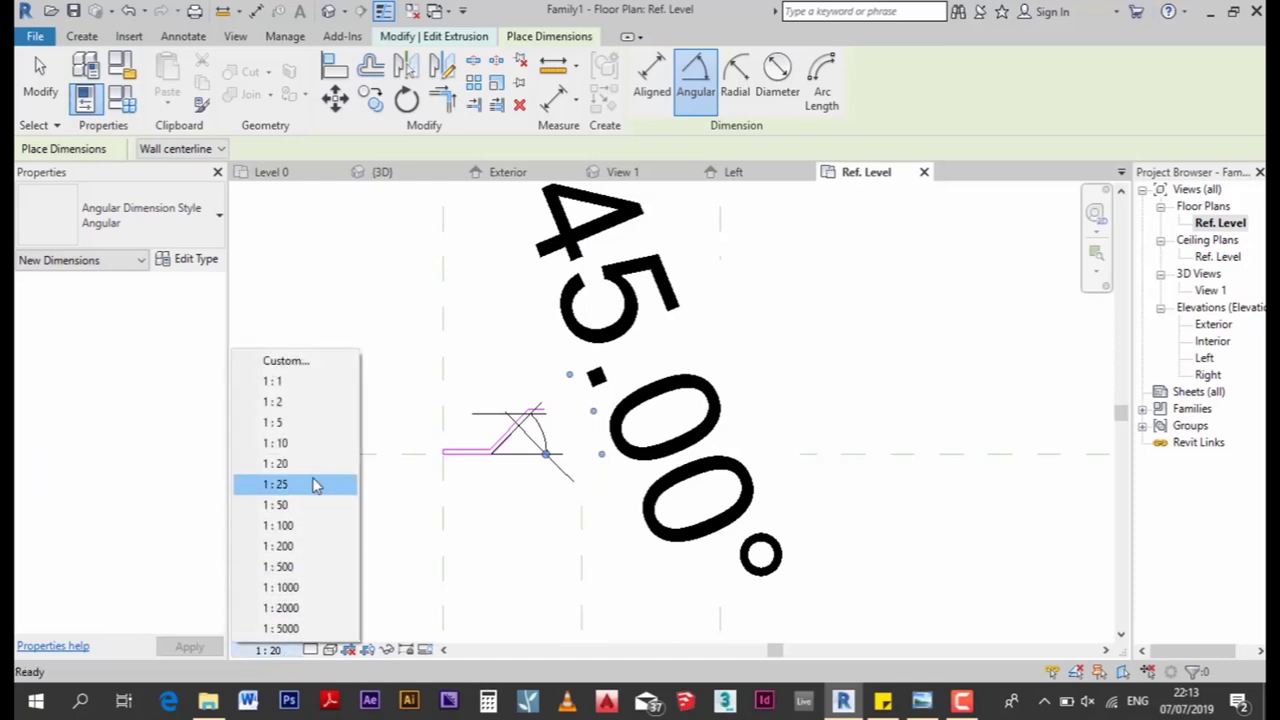
click(560, 410)
scroll(620, 460, up, 2)
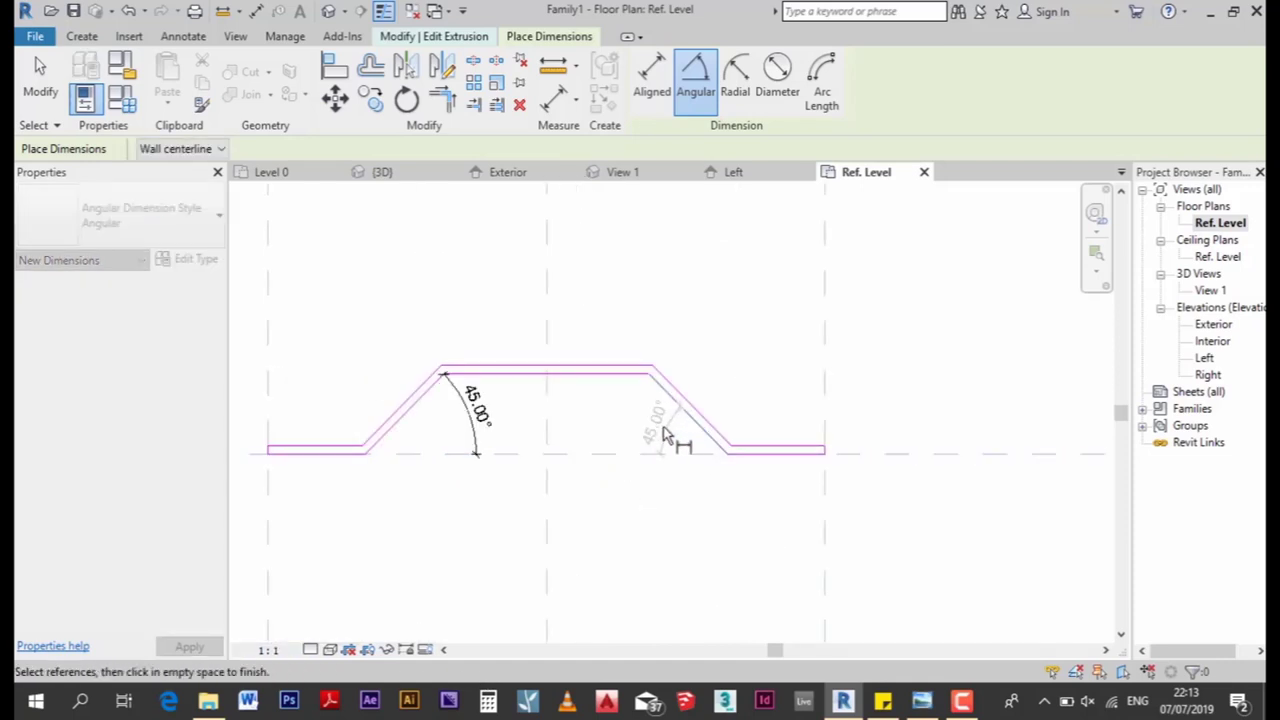
scroll(665, 440, up, 2)
click(655, 452)
key(Escape)
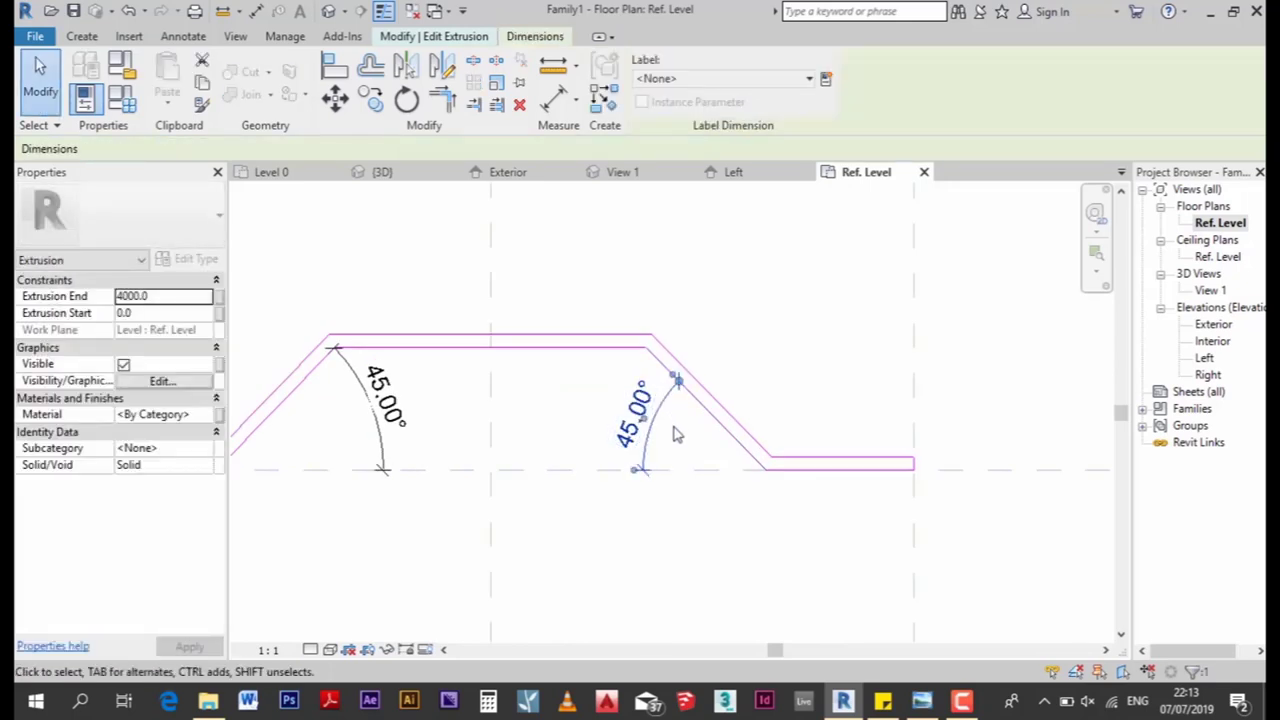
scroll(675, 435, down, 2)
scroll(689, 494, down, 2)
scroll(726, 503, down, 1)
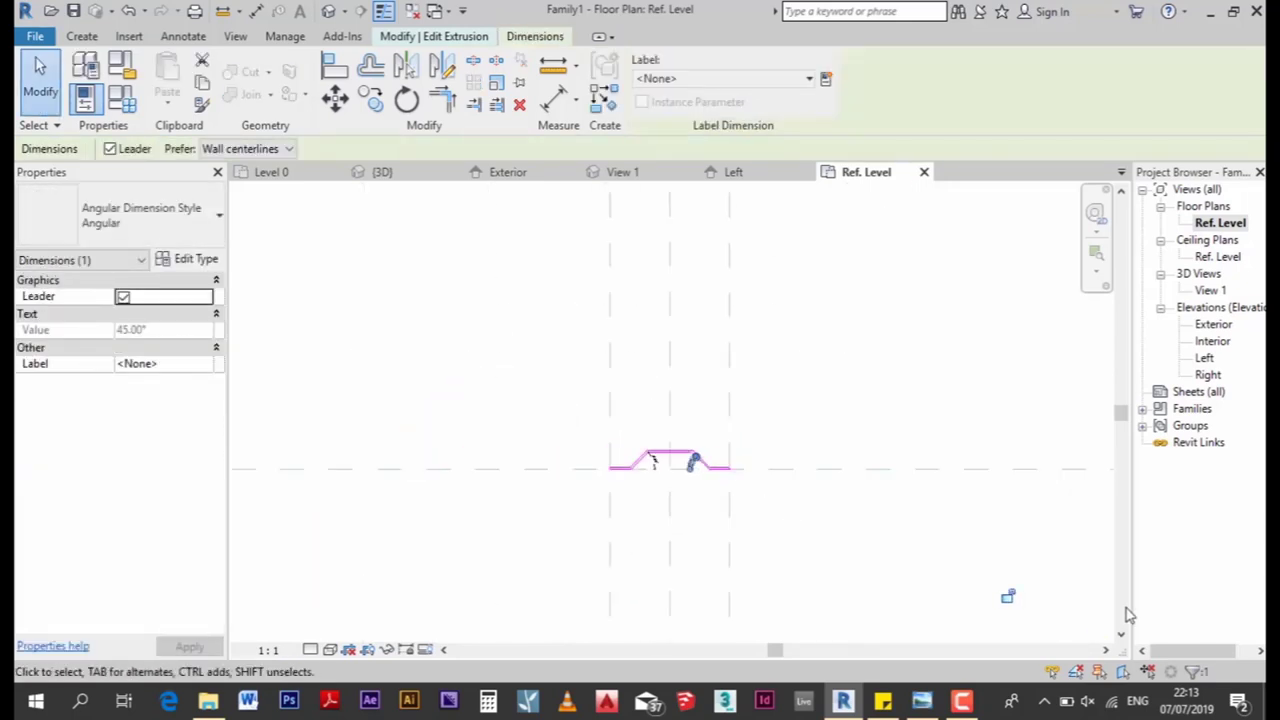
key(Escape)
key(Escape)
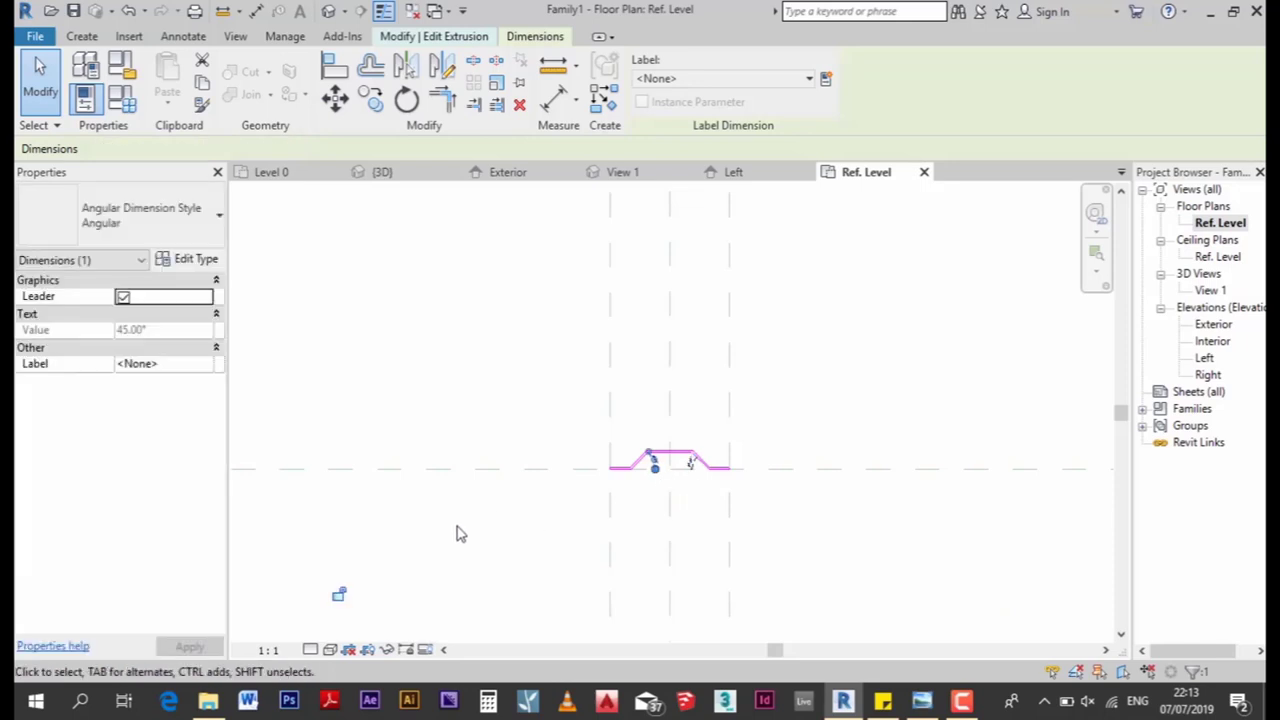
scroll(700, 455, up, 2)
scroll(745, 450, up, 3)
key(Escape)
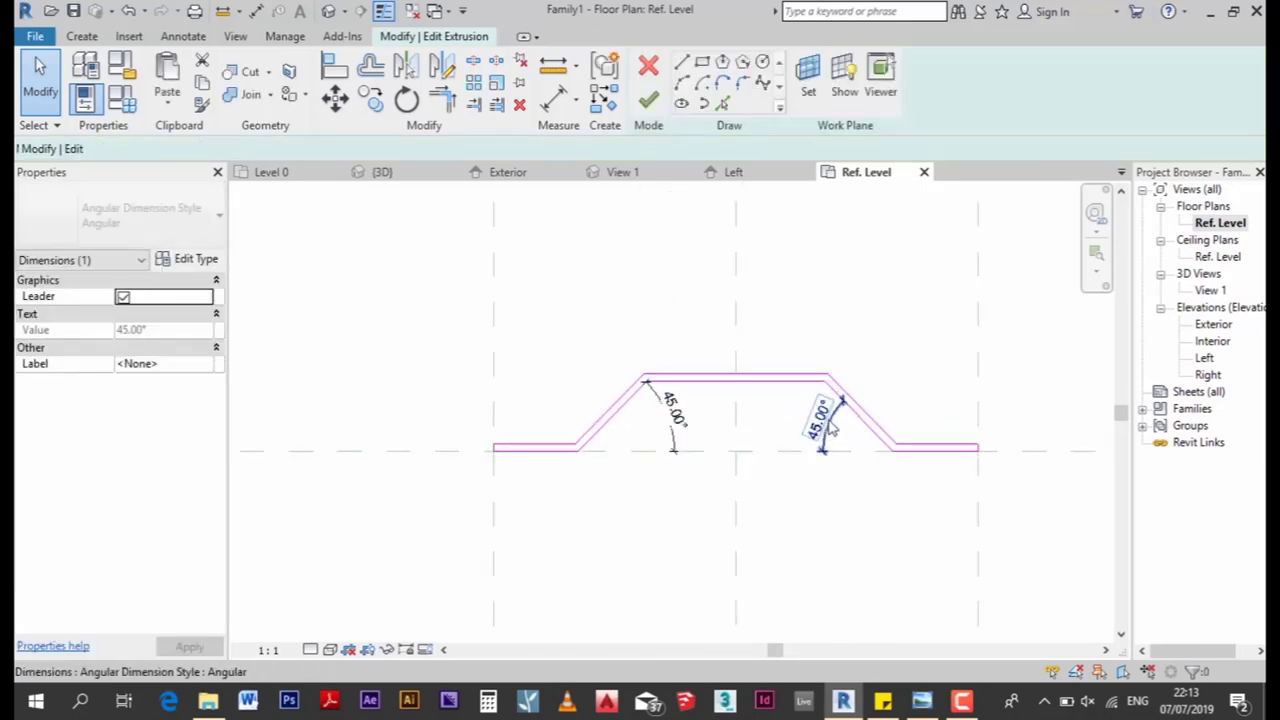
Align the profile's left end line to the Left reference plane
middle_drag(862, 450, 823, 477)
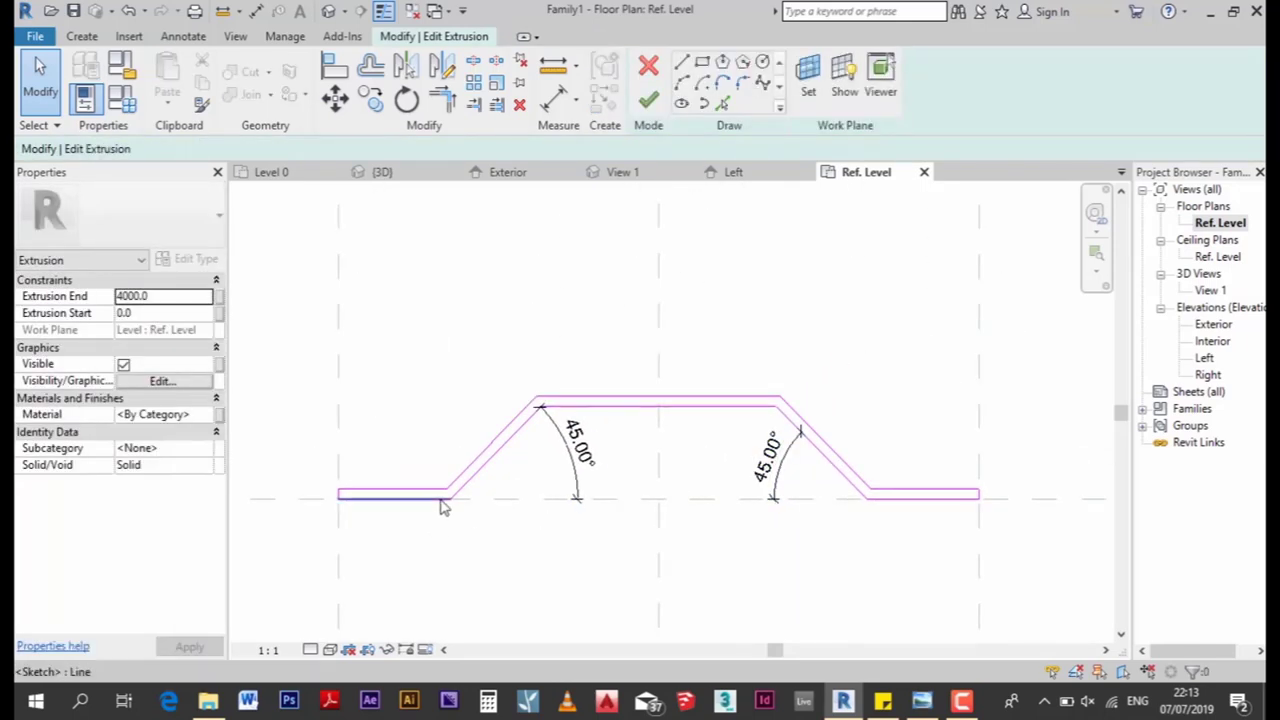
click(335, 67)
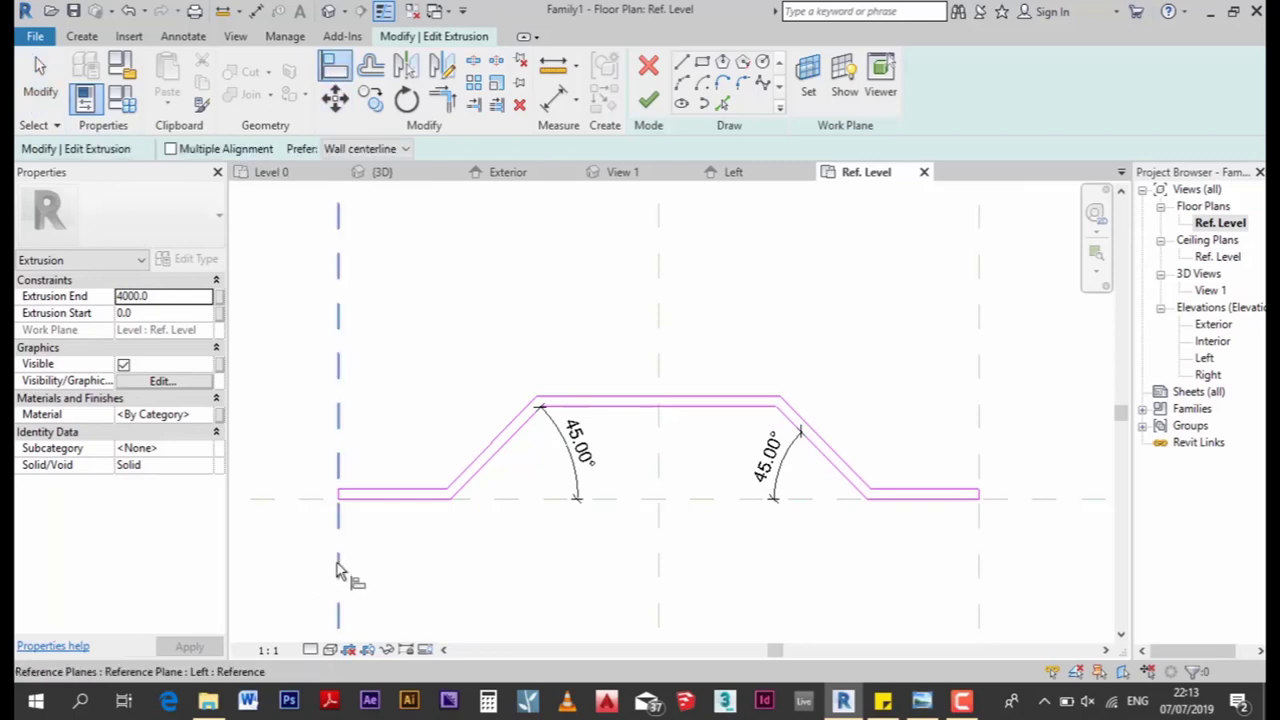
scroll(340, 500, up, 2)
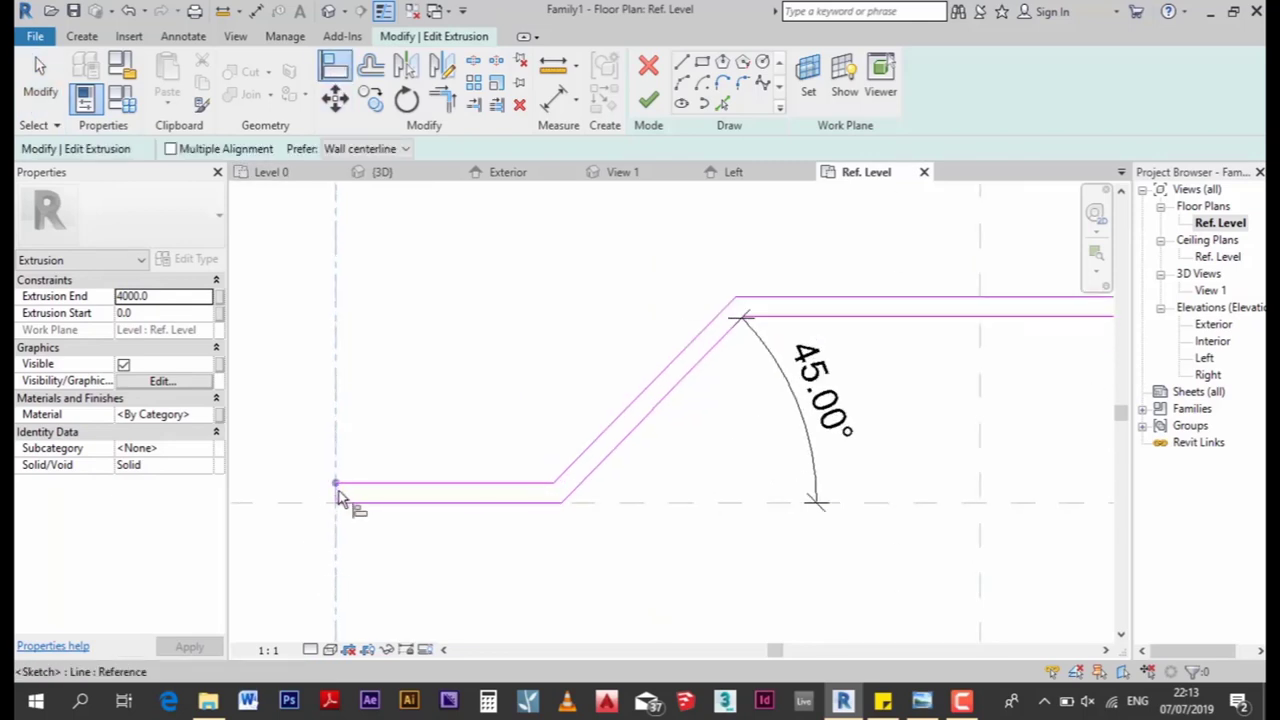
scroll(340, 495, up, 1)
click(345, 489)
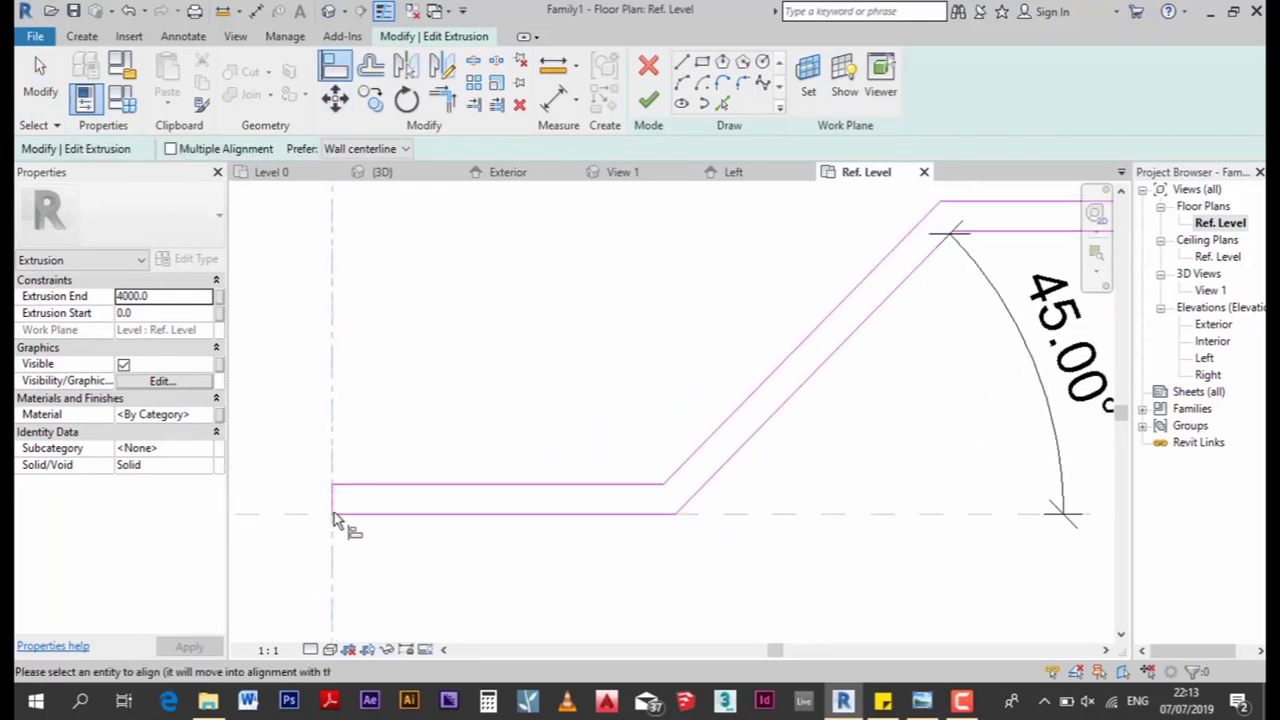
click(316, 466)
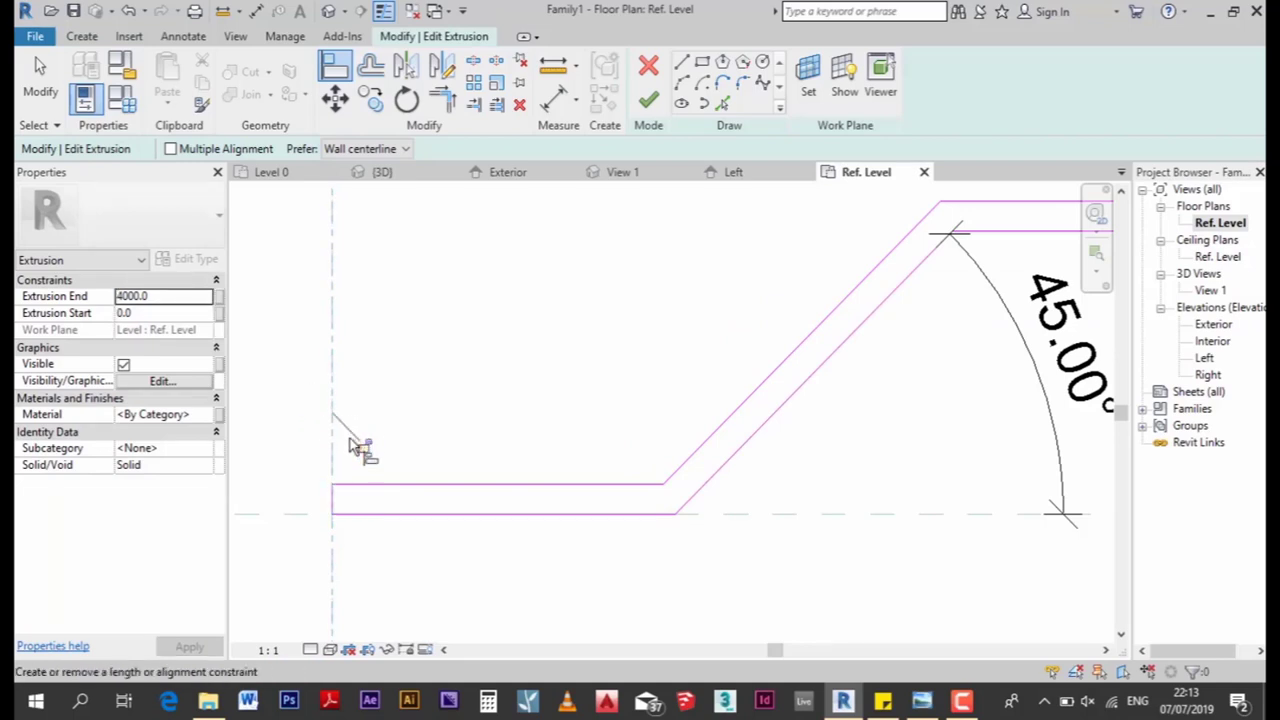
Align the right end to the Right plane, cancelling the 'Line is too short' error and retrying with AL
scroll(365, 447, down, 3)
scroll(491, 443, up, 3)
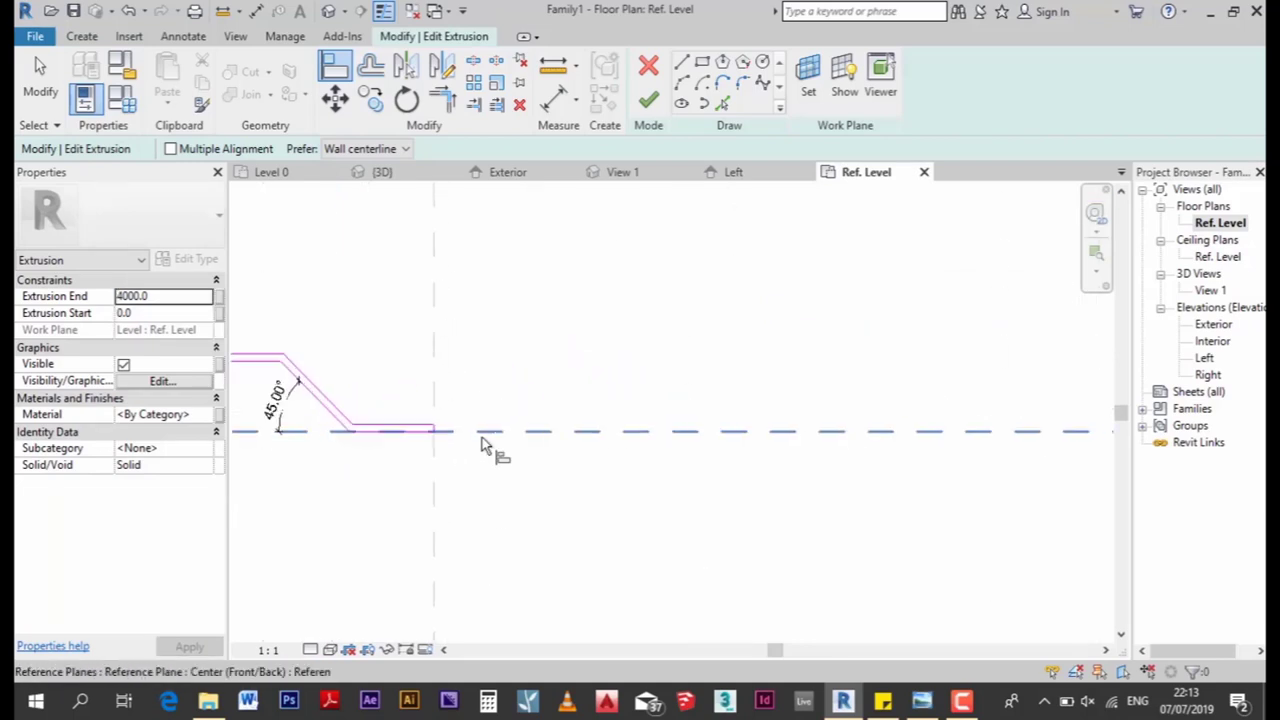
scroll(414, 460, up, 2)
click(408, 429)
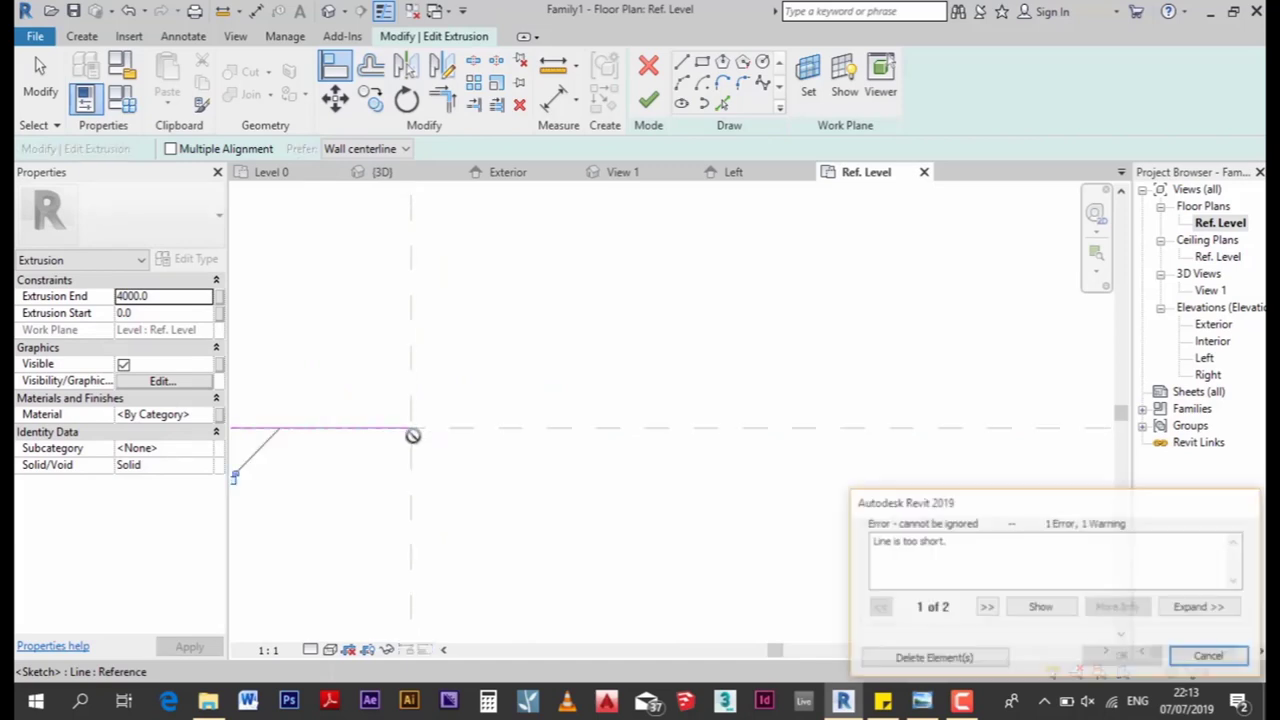
key(Escape)
key(Escape)
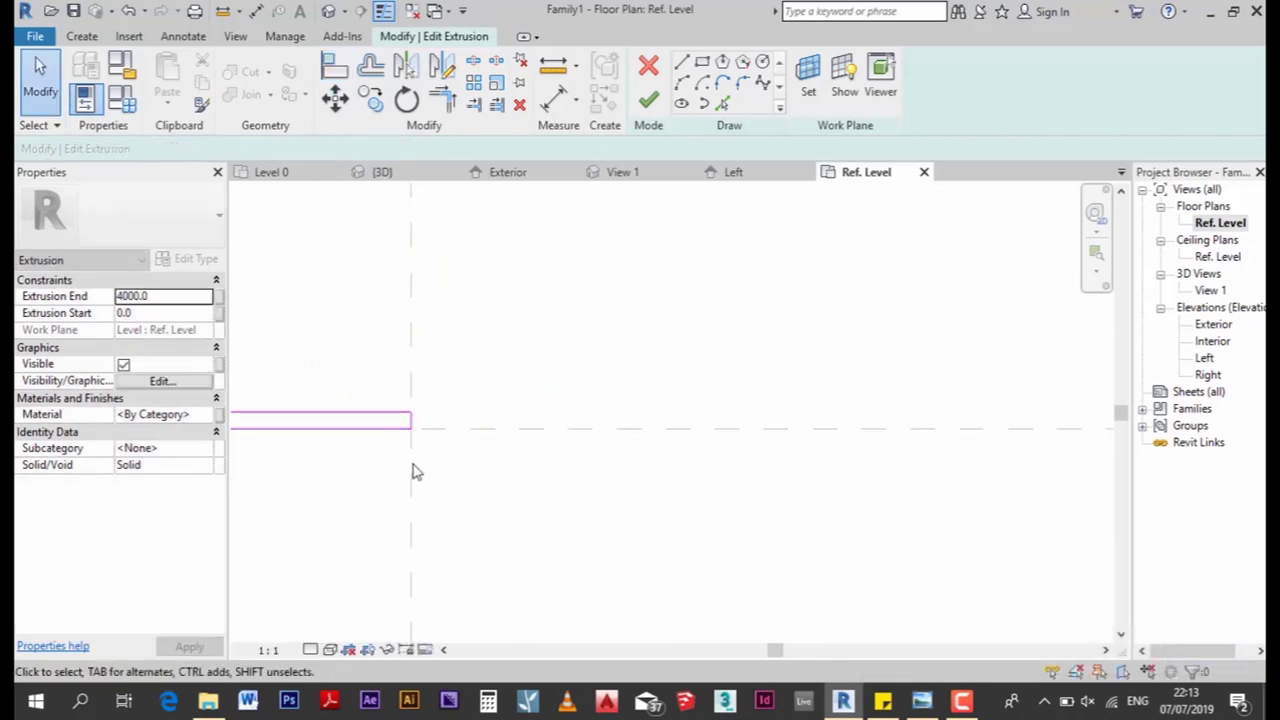
key(a)
key(l)
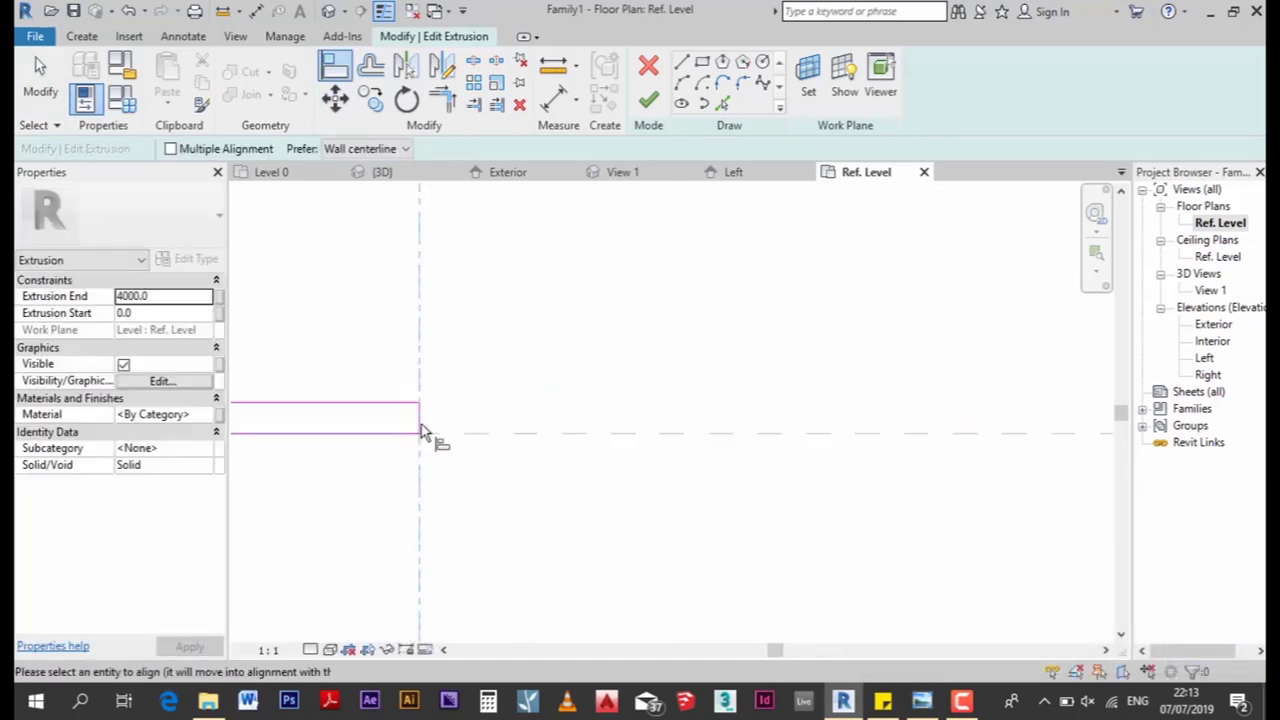
scroll(425, 430, up, 2)
scroll(553, 360, up, 2)
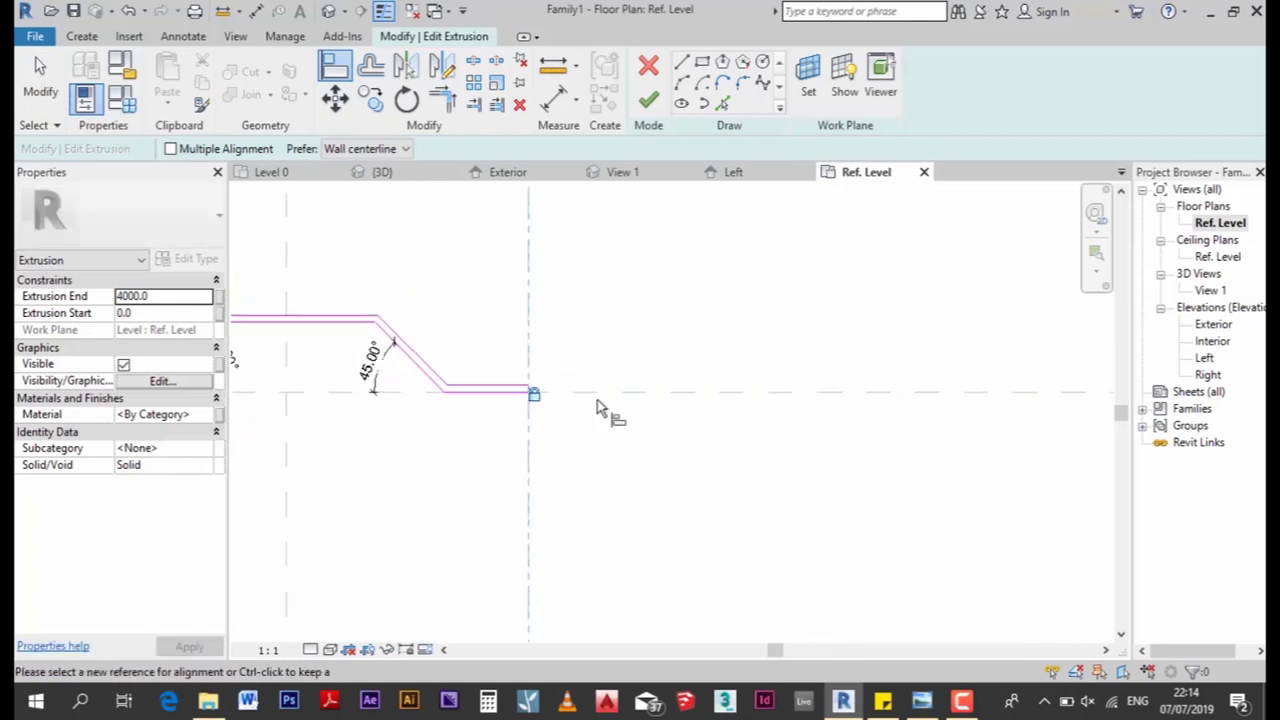
scroll(600, 408, down, 2)
Place 35 aligned dimensions on both flat ends of the profile
click(256, 11)
scroll(343, 486, up, 2)
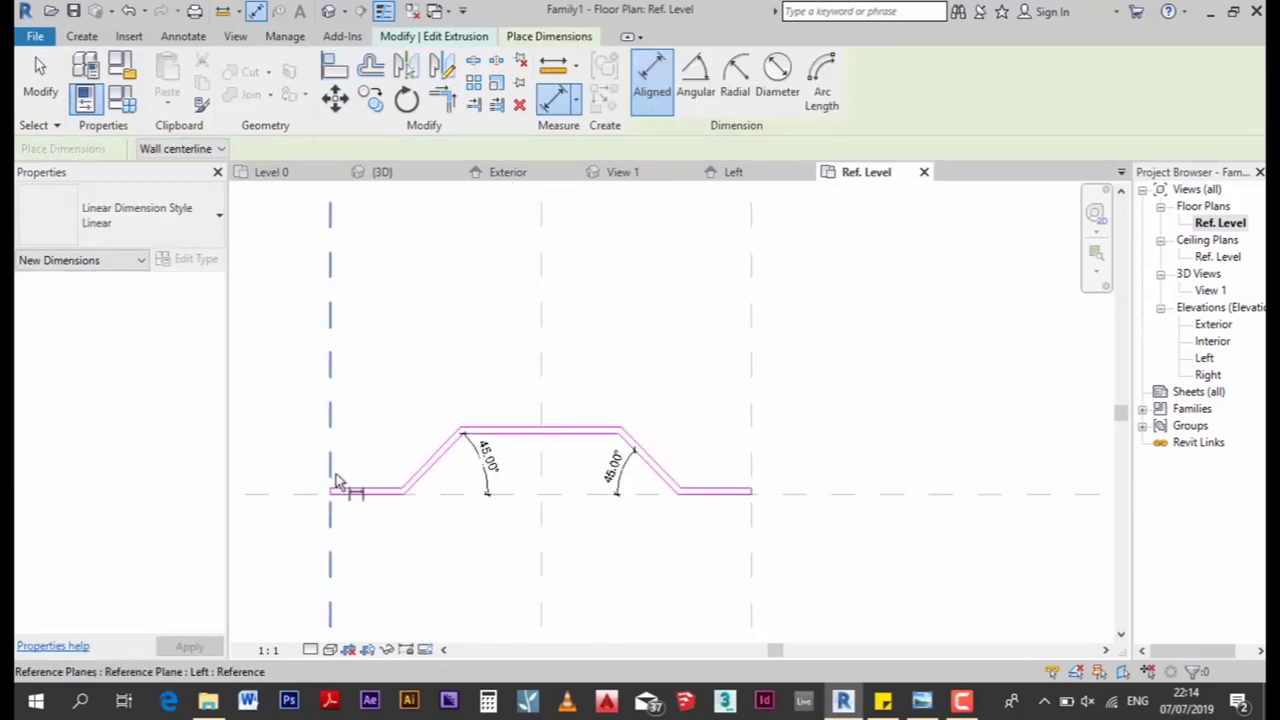
scroll(407, 515, up, 1)
click(403, 494)
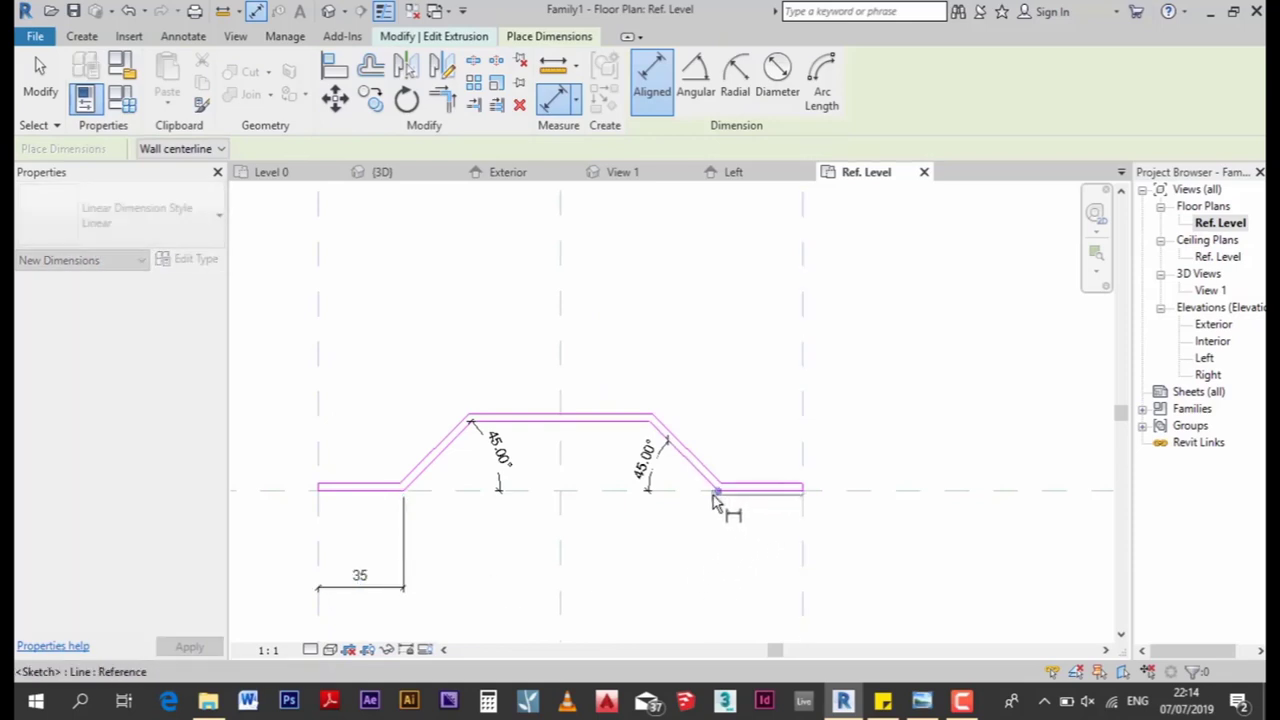
click(718, 490)
click(368, 600)
key(Escape)
key(Escape)
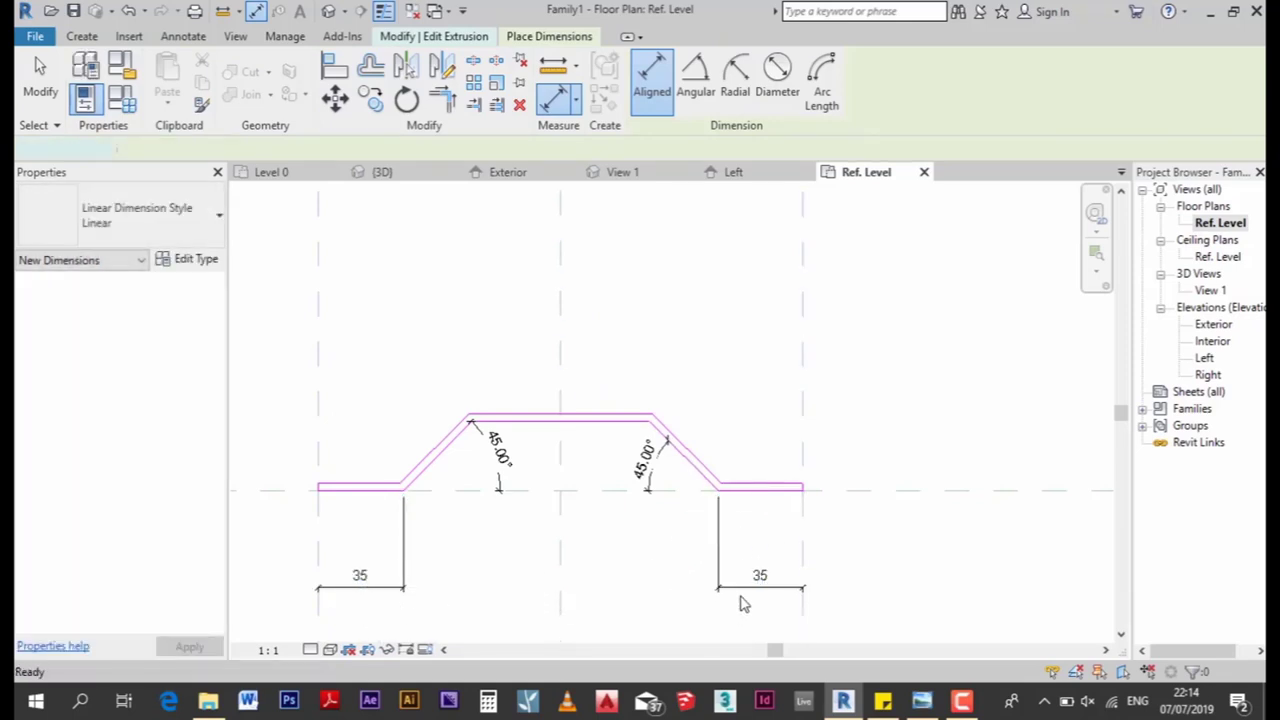
Label both 35 dimensions with a new Uncorrugated Length type parameter
click(393, 595)
ctrl+click(393, 595)
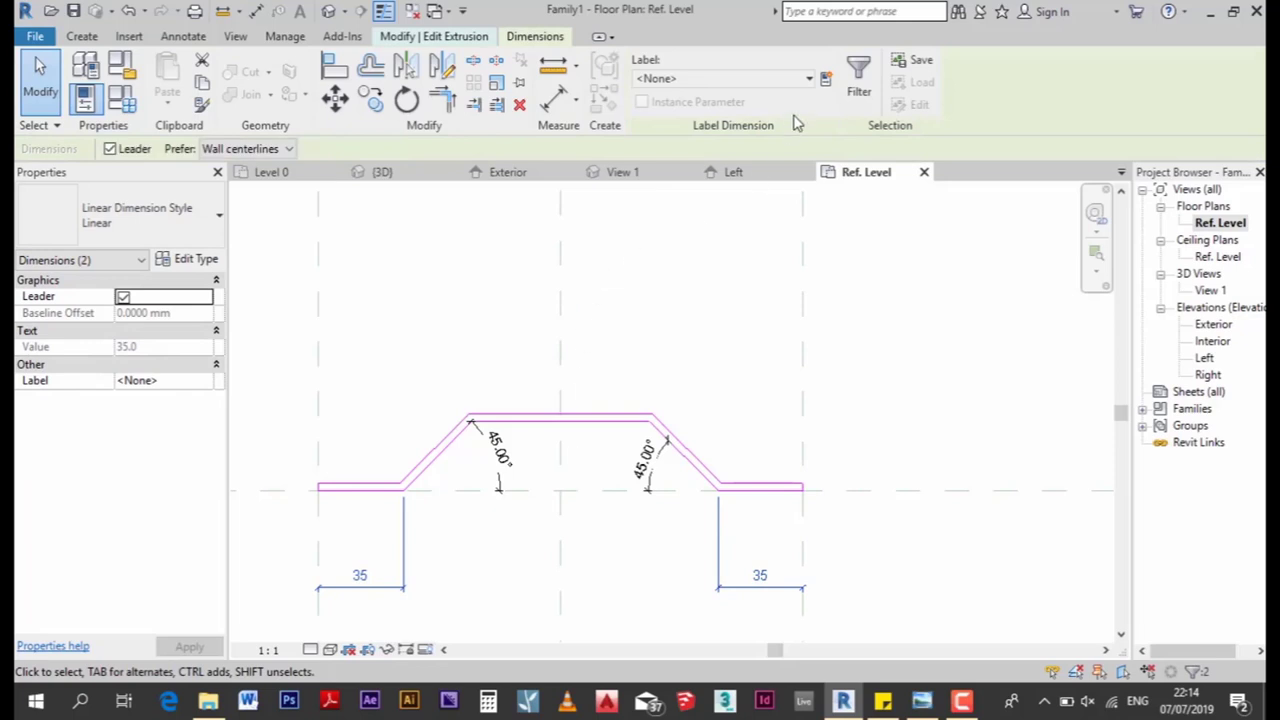
click(829, 80)
text(Uncorrugated Length)
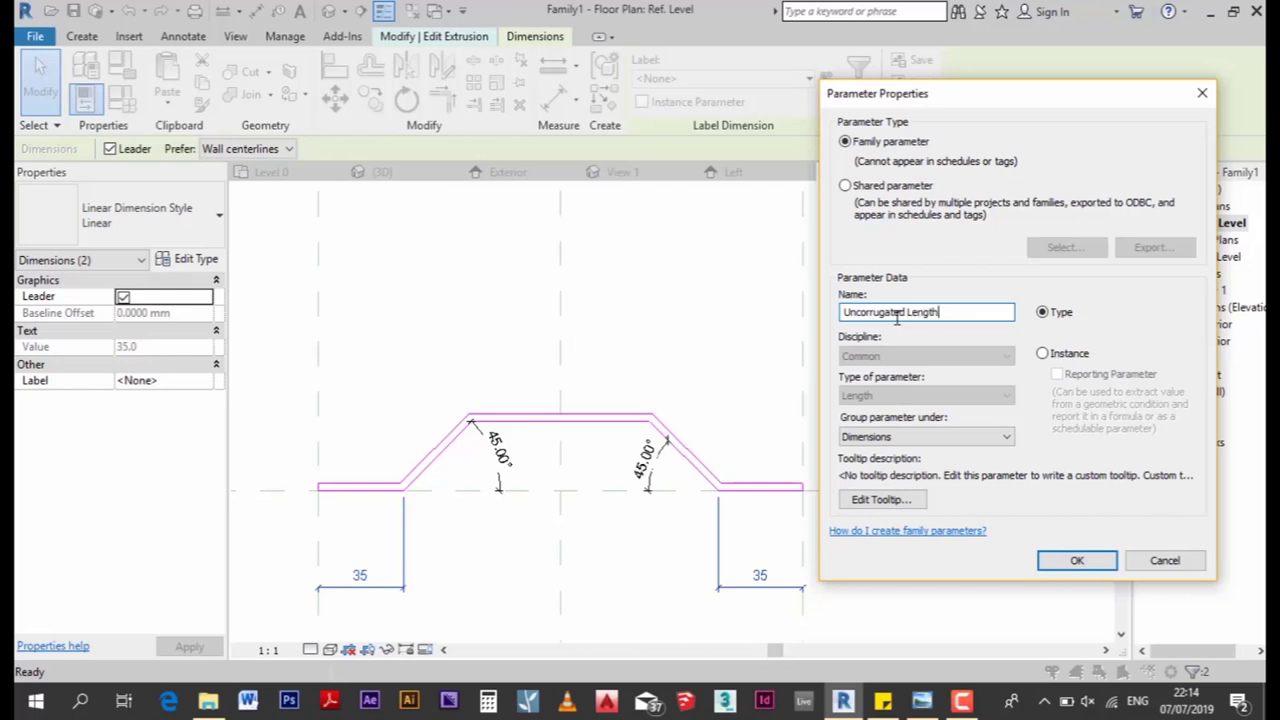
key(Return)
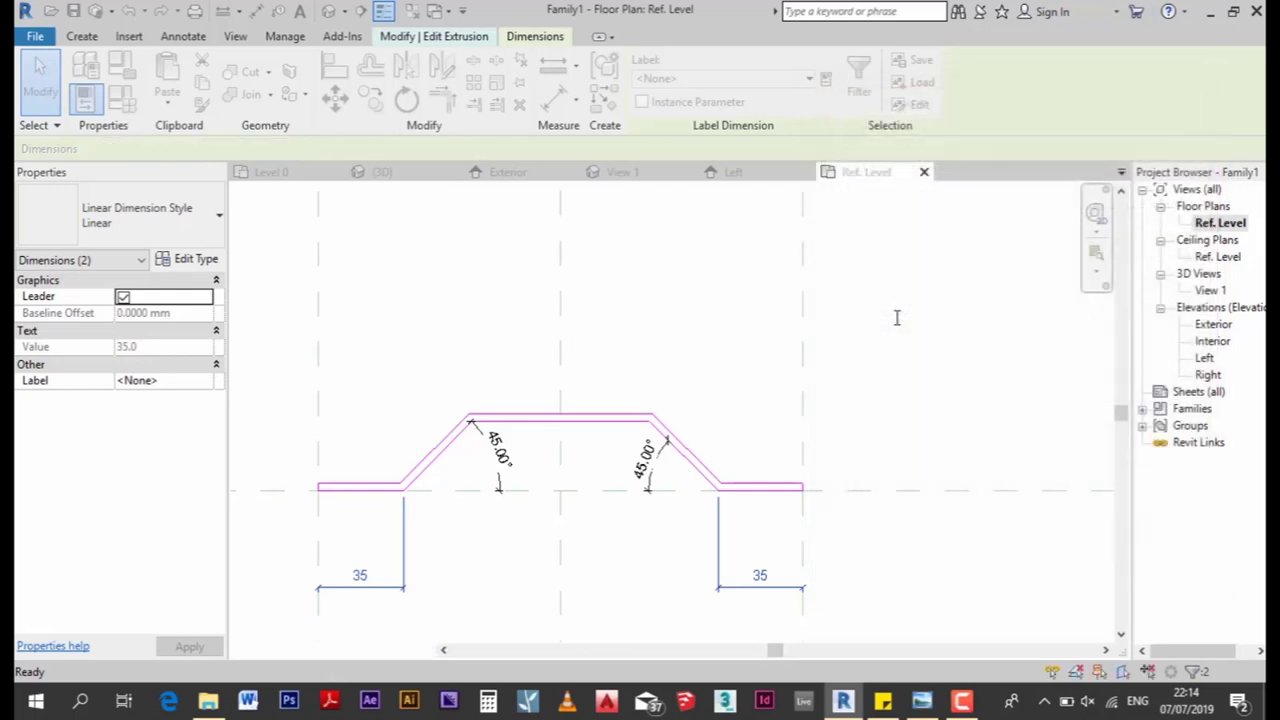
scroll(607, 455, down, 2)
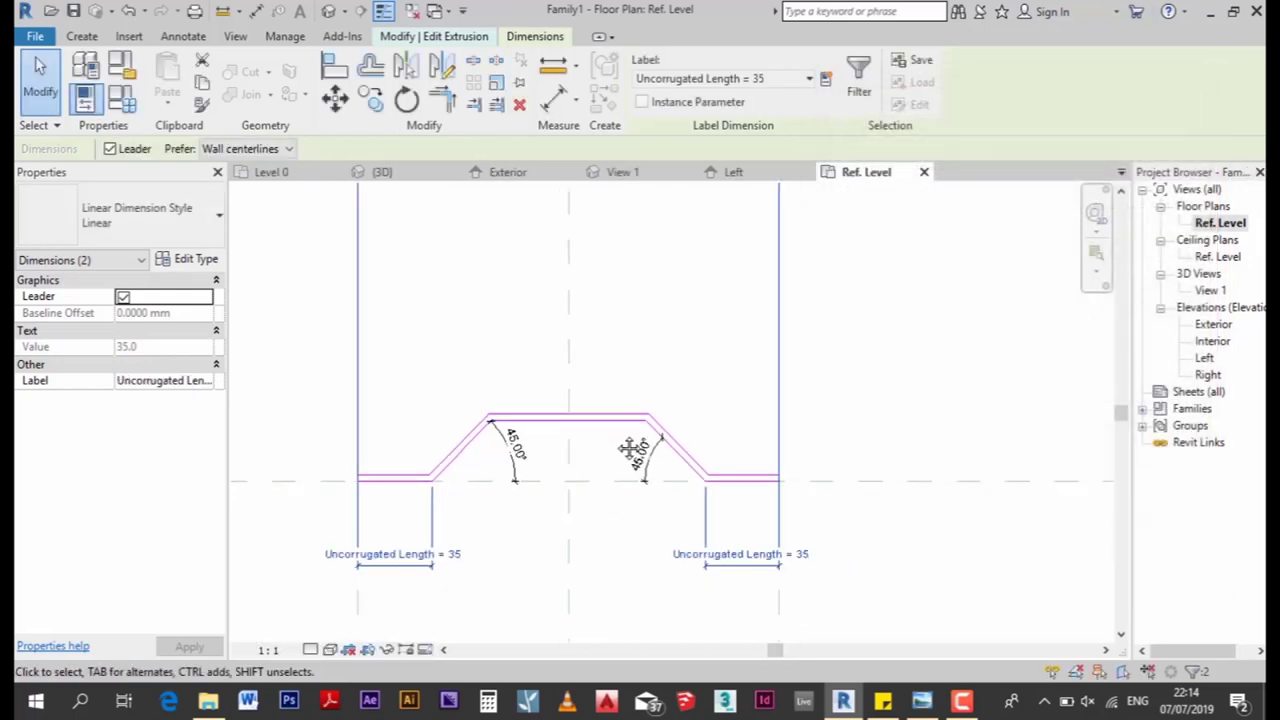
scroll(420, 490, up, 2)
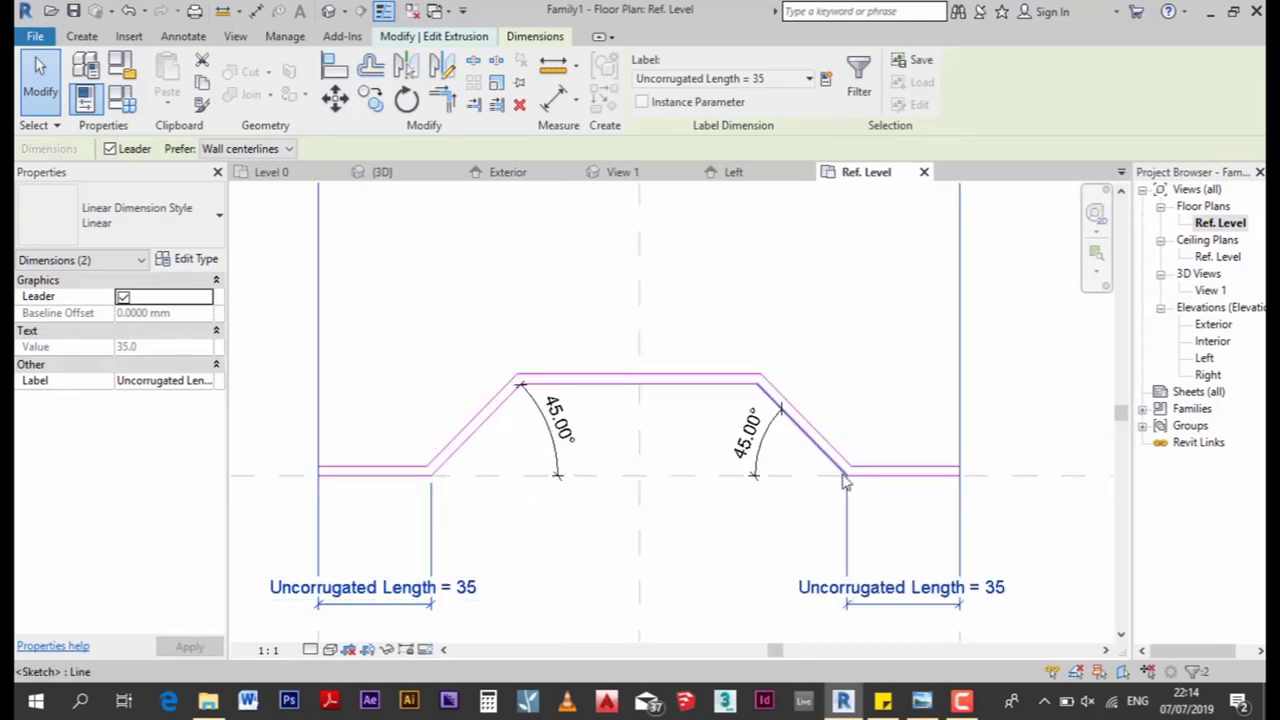
scroll(862, 473, up, 2)
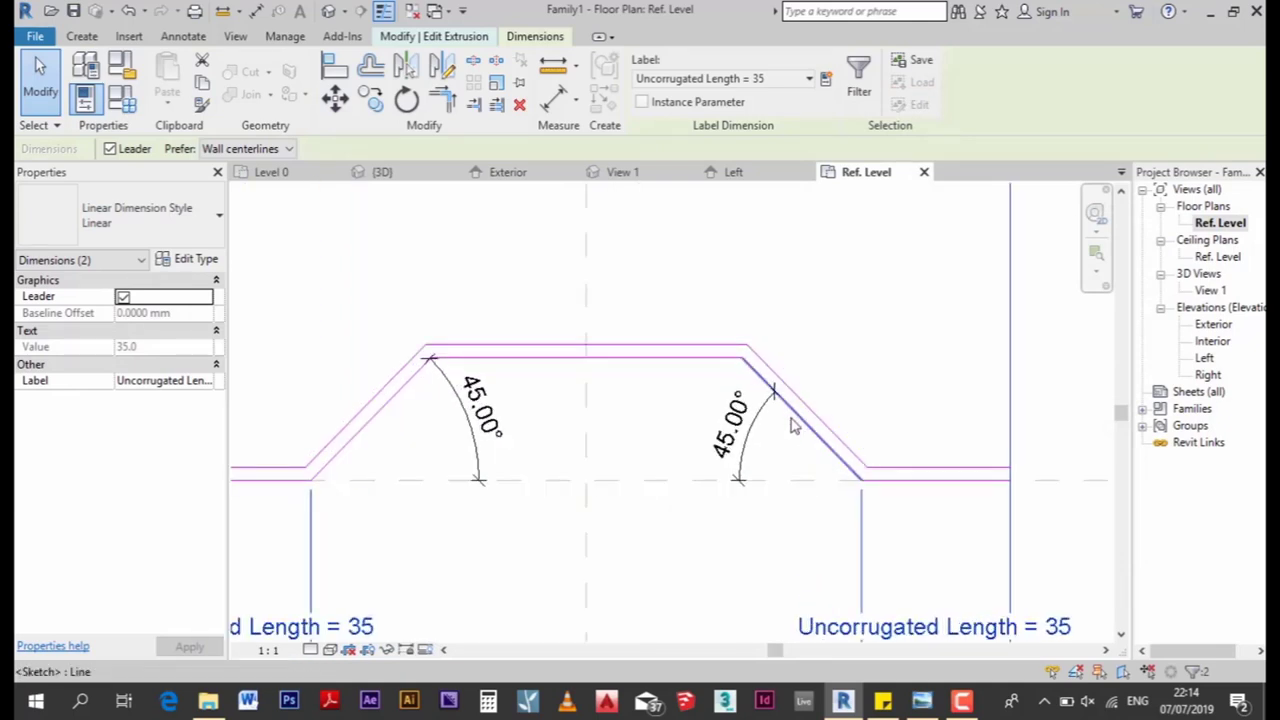
Dimension the 3 sheet thickness at the left flat end and on the left slope
click(255, 11)
middle_drag(353, 386, 603, 371)
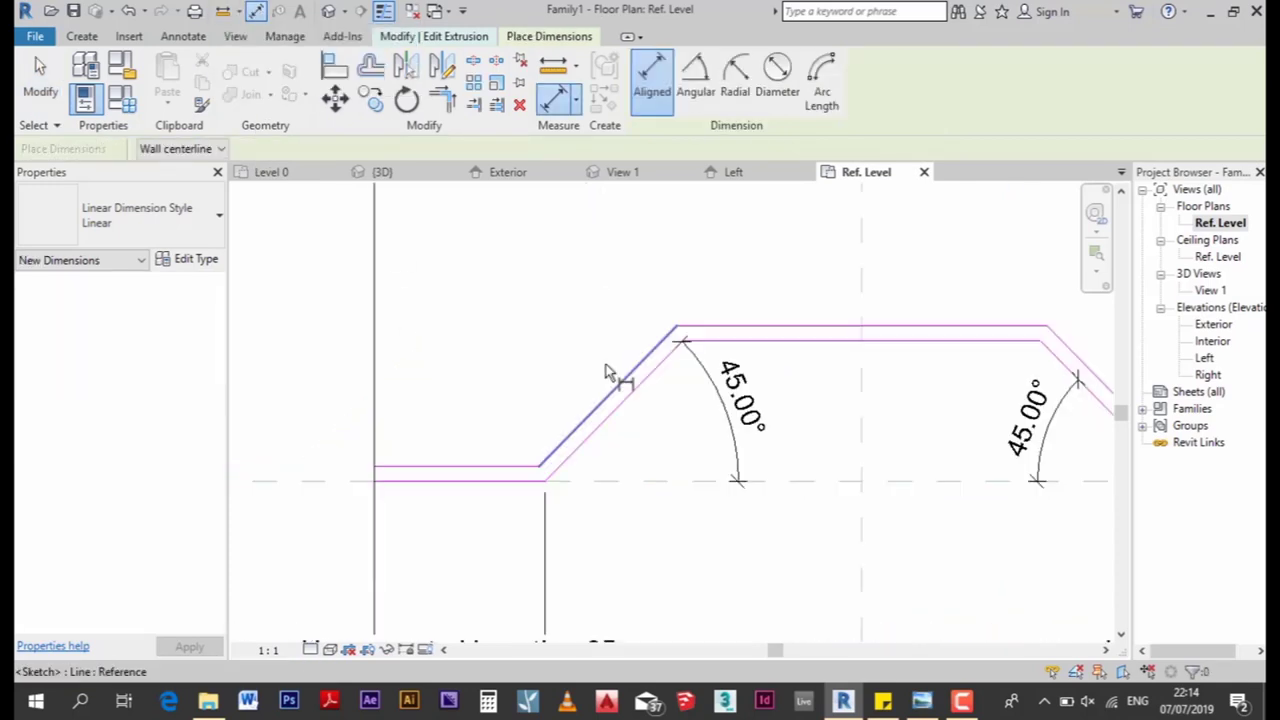
click(461, 467)
click(461, 481)
middle_drag(324, 402, 480, 366)
click(466, 366)
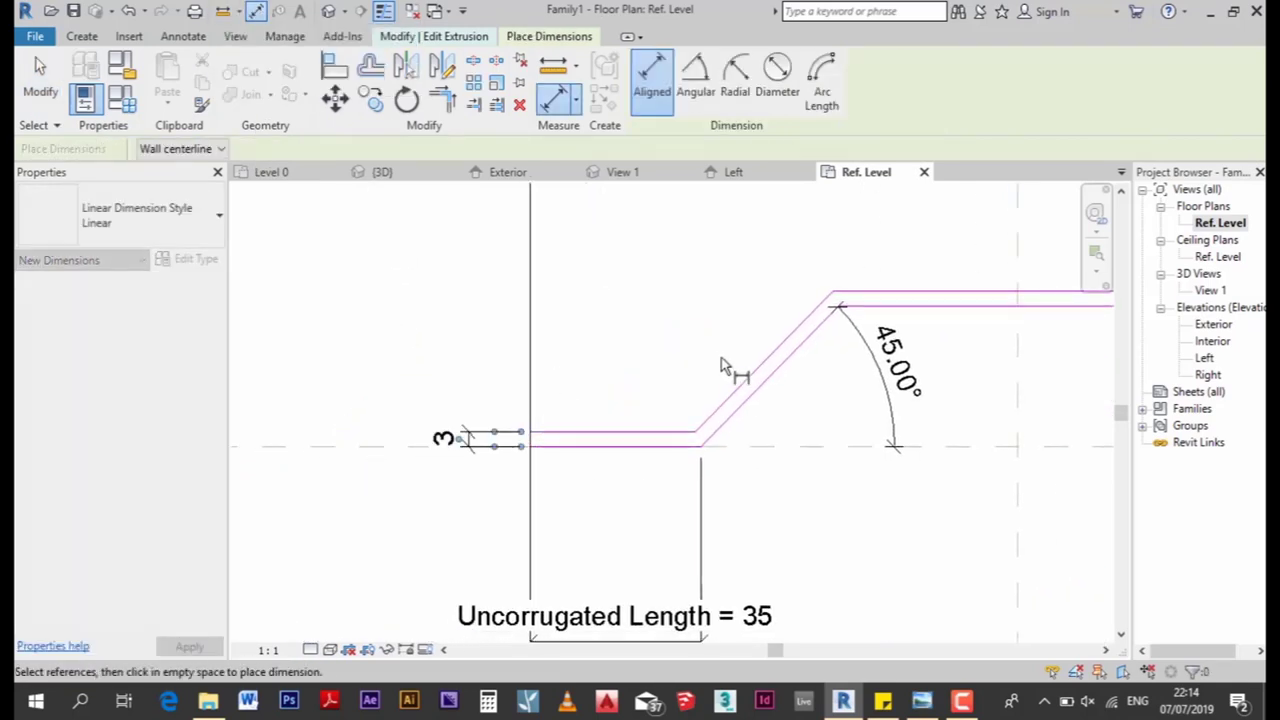
click(752, 389)
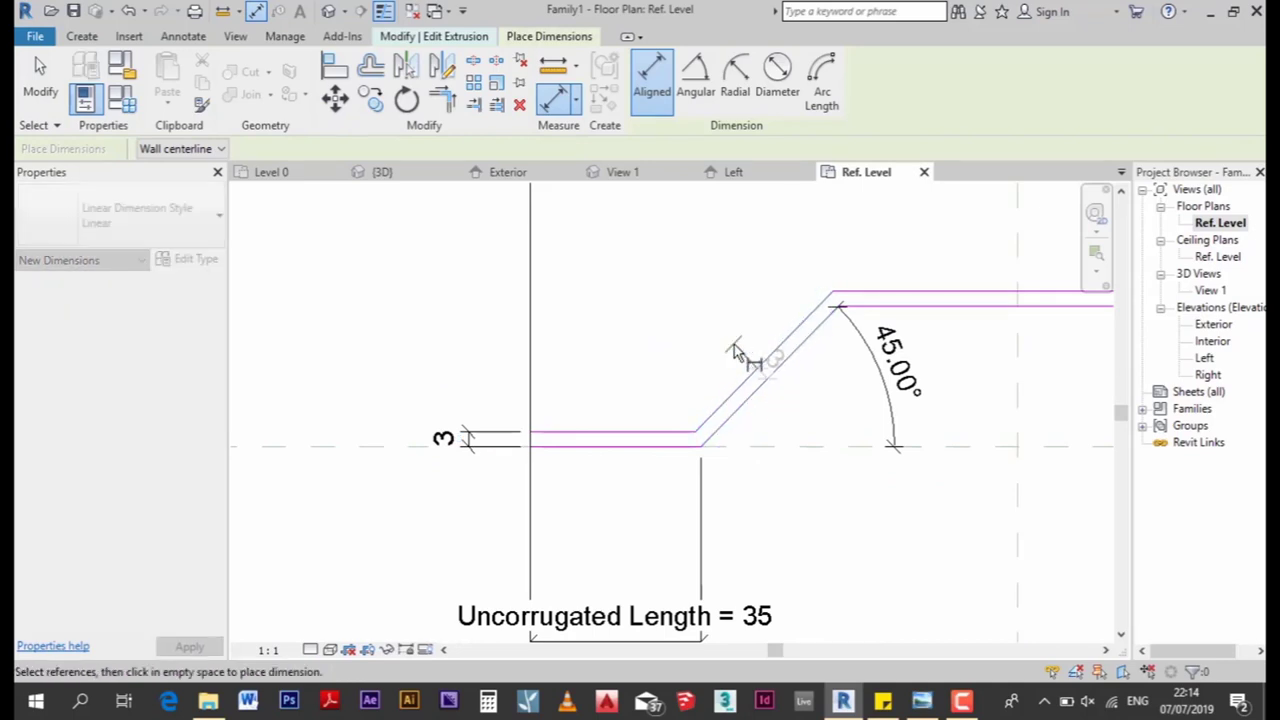
click(735, 352)
Dimension the 3 thickness on the top segment, right slope and bottom-right flat end
middle_drag(623, 434, 398, 517)
click(737, 378)
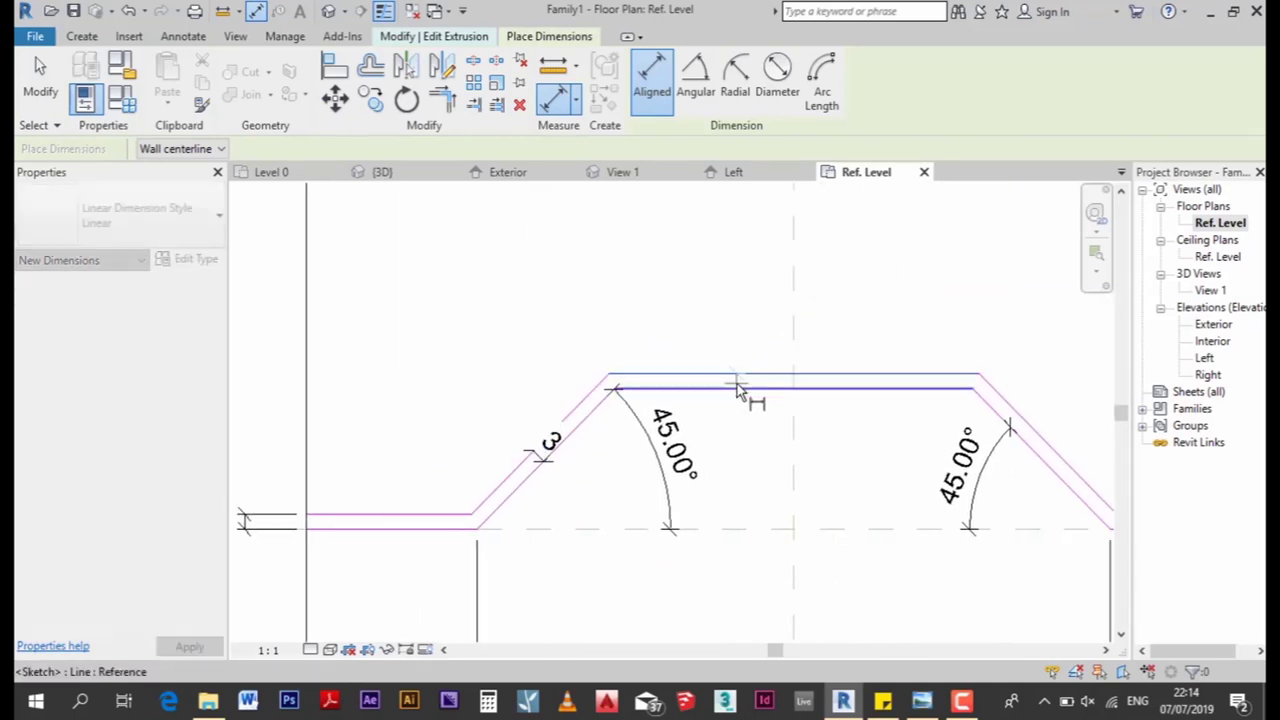
click(730, 308)
middle_drag(1047, 459, 857, 429)
click(871, 451)
click(850, 420)
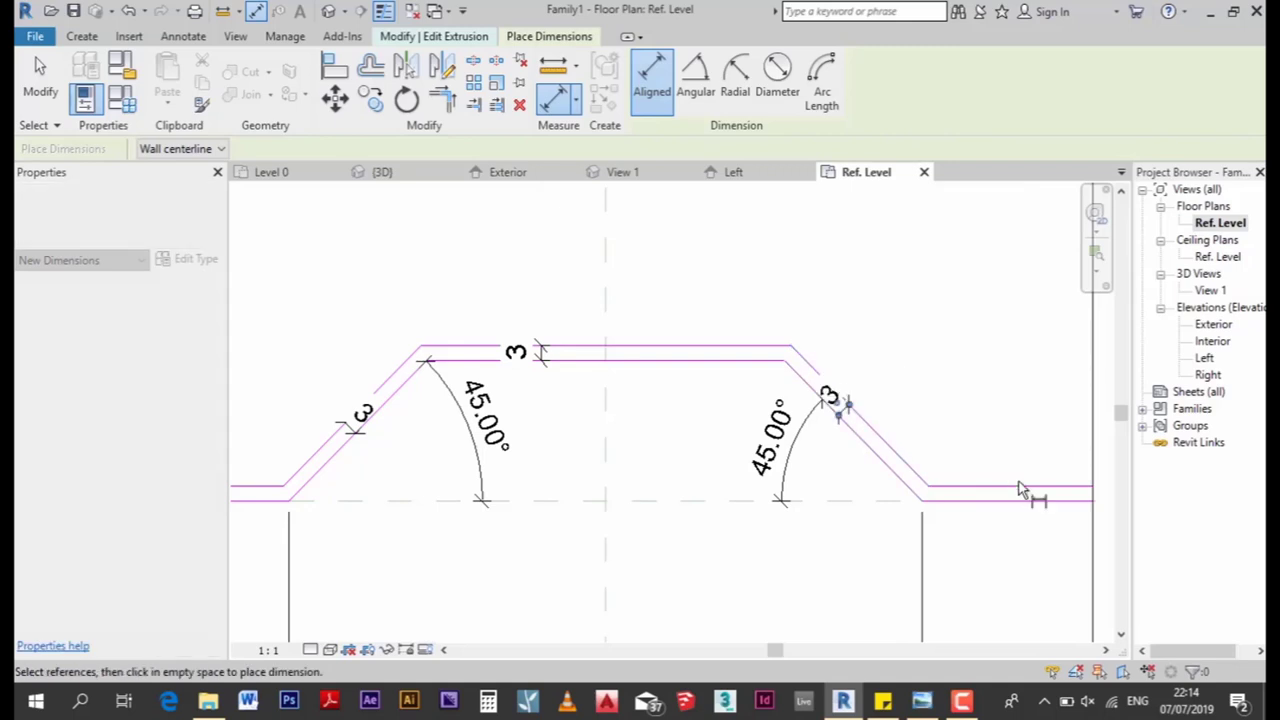
click(1022, 500)
click(1014, 430)
key(Escape)
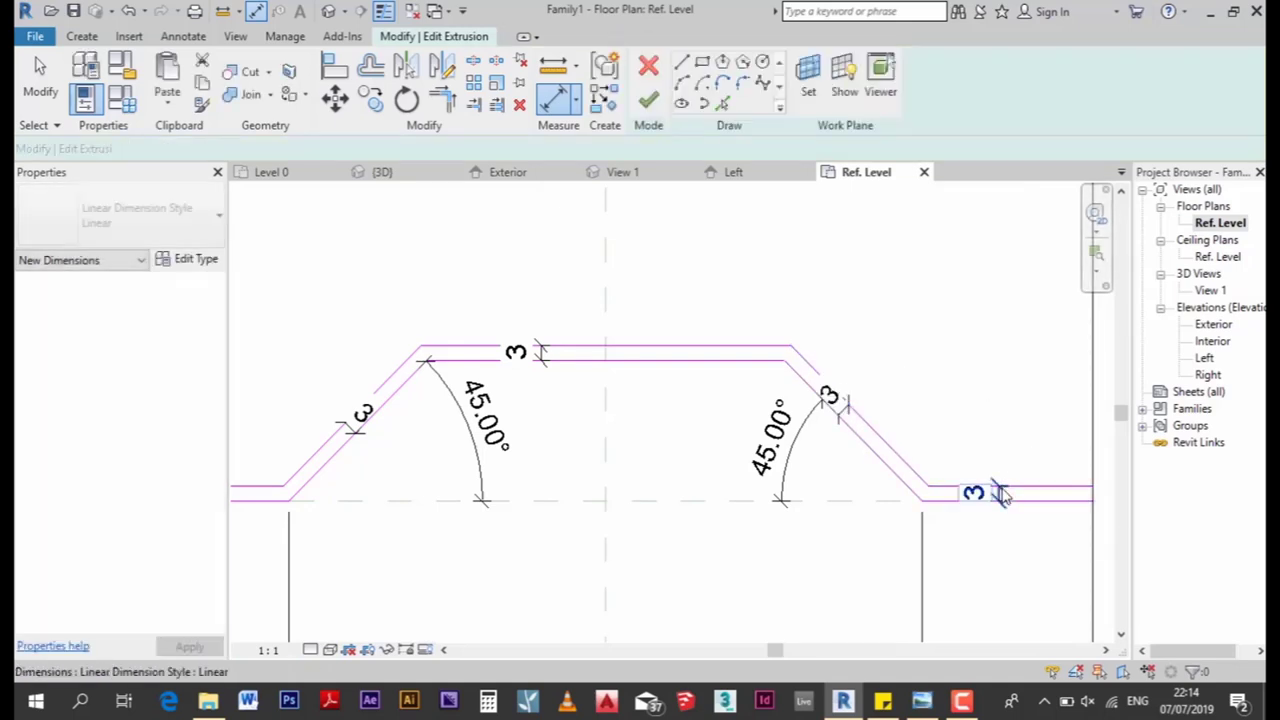
Label all five thickness dimensions with a new Sheet Thickness type parameter
click(830, 397)
ctrl+click(515, 352)
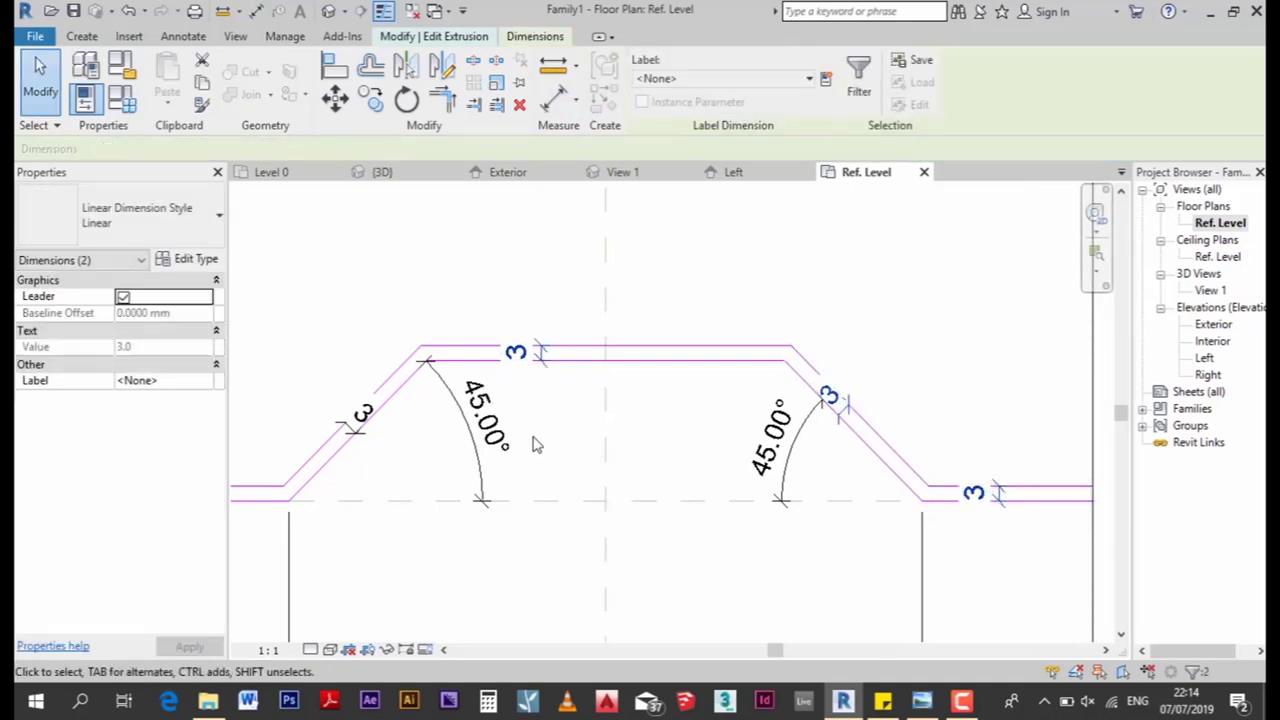
middle_drag(533, 444, 803, 456)
ctrl+click(627, 432)
ctrl+click(299, 508)
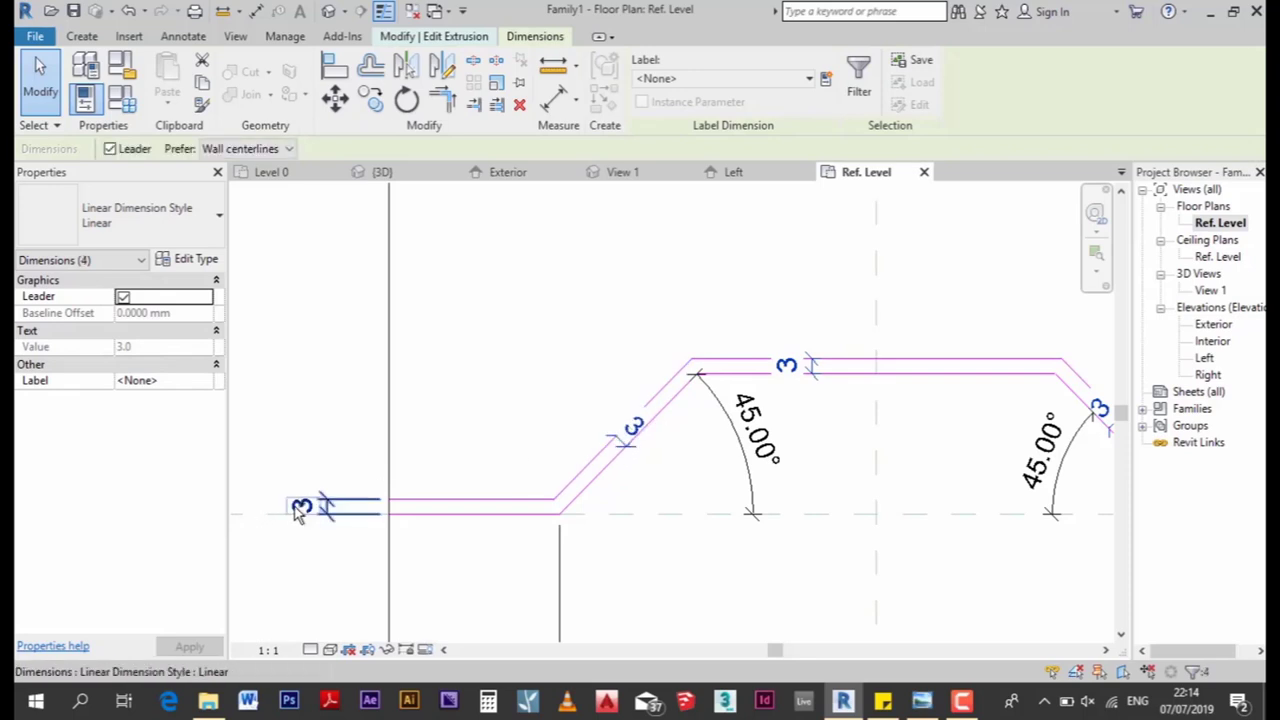
ctrl+click(299, 508)
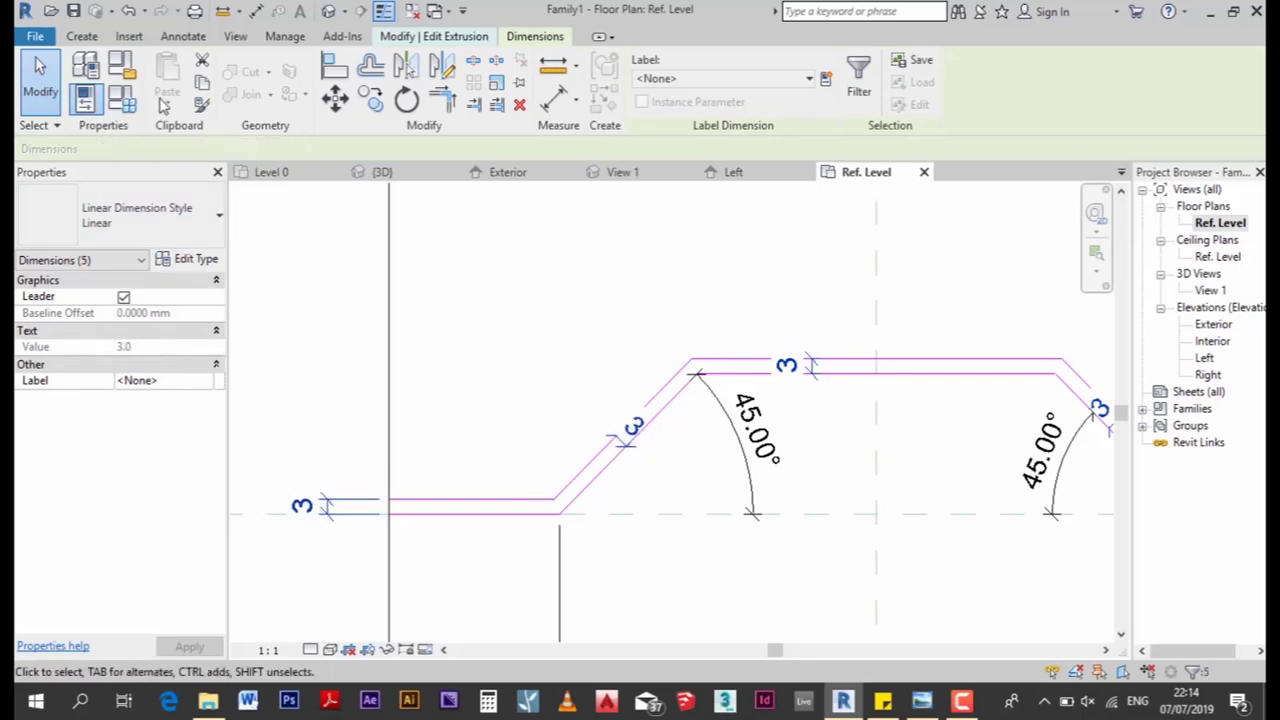
click(828, 78)
text(Sheet Thickness)
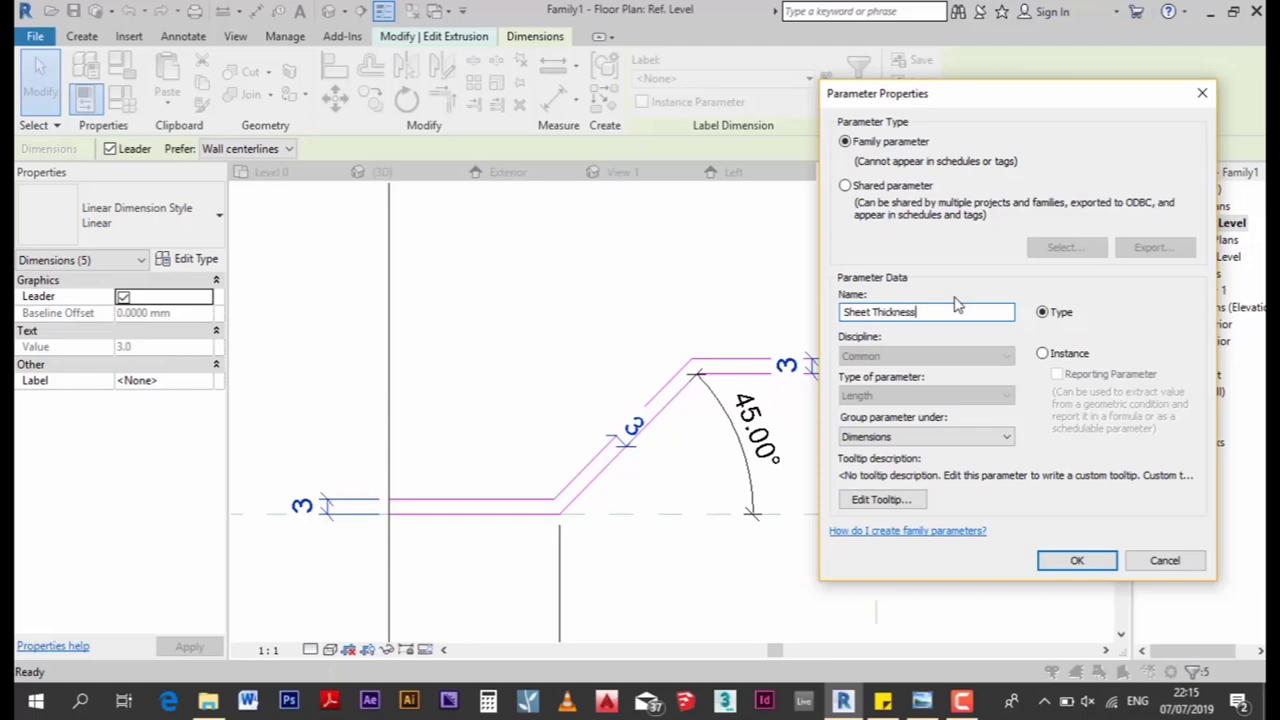
key(Return)
scroll(820, 330, down, 5)
scroll(814, 457, up, 3)
key(Escape)
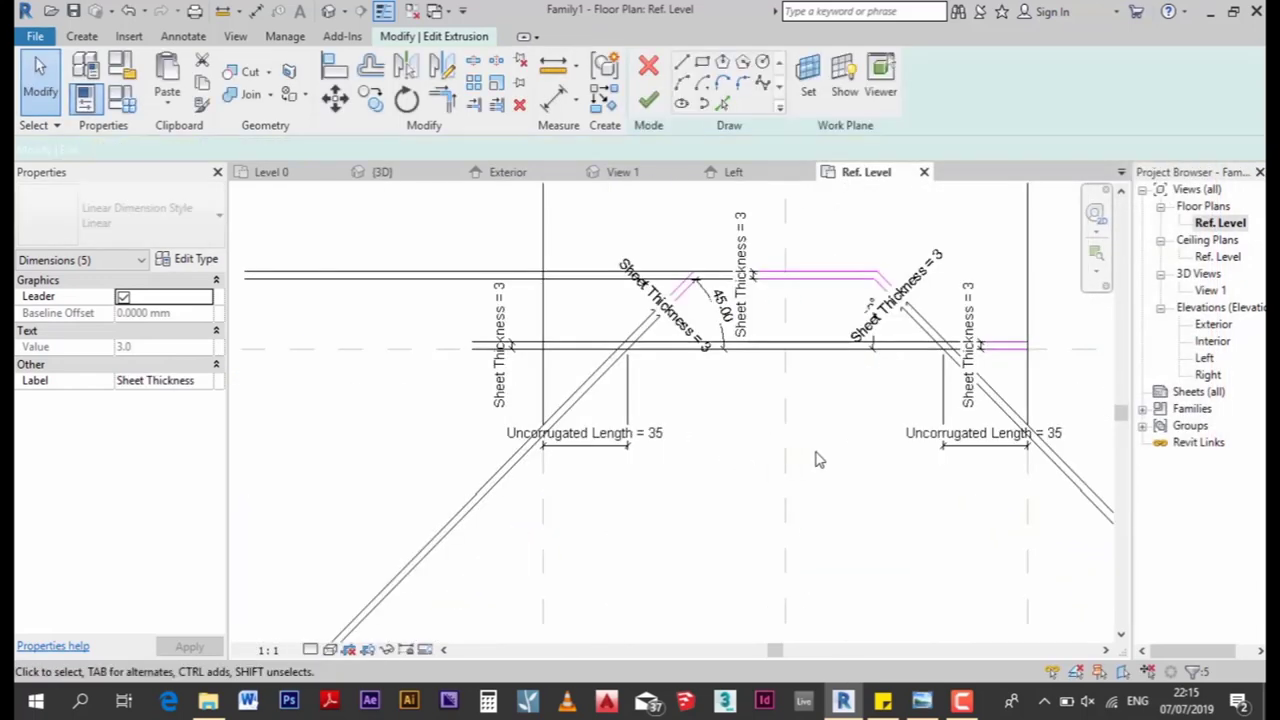
scroll(640, 328, down, 2)
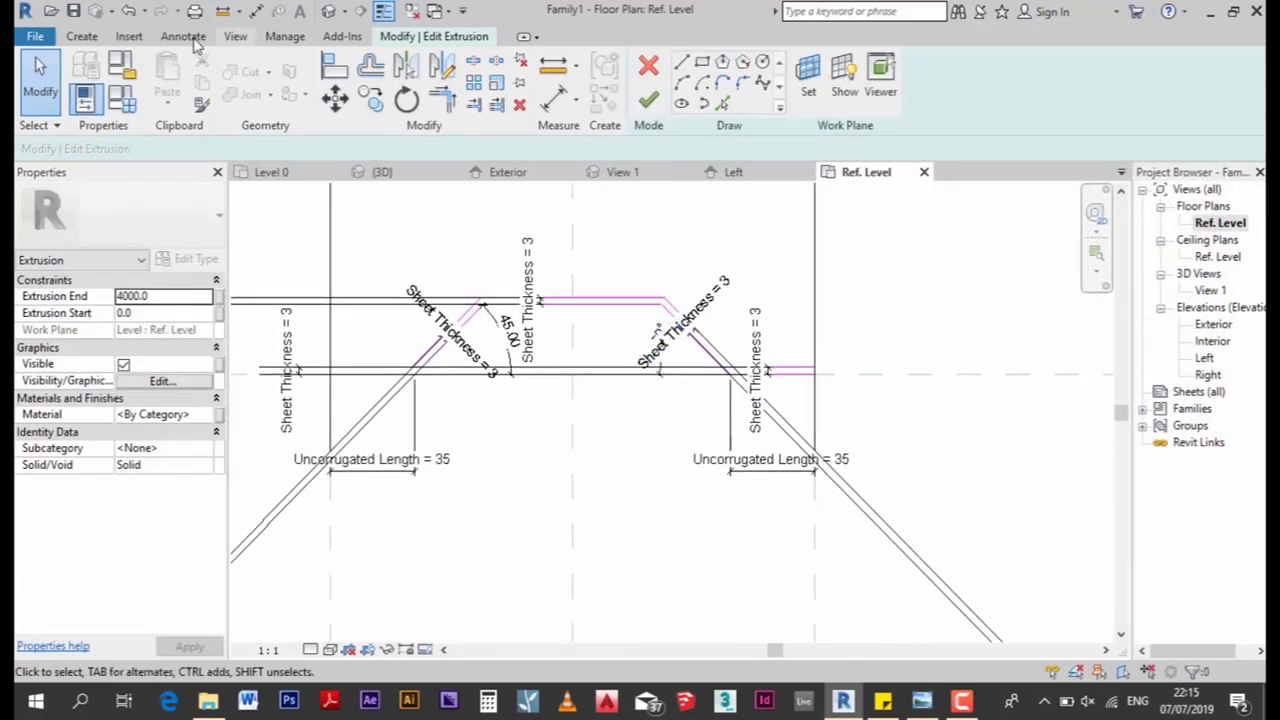
Draw a horizontal reference plane along the top line of the corrugation profile
click(82, 36)
click(1052, 88)
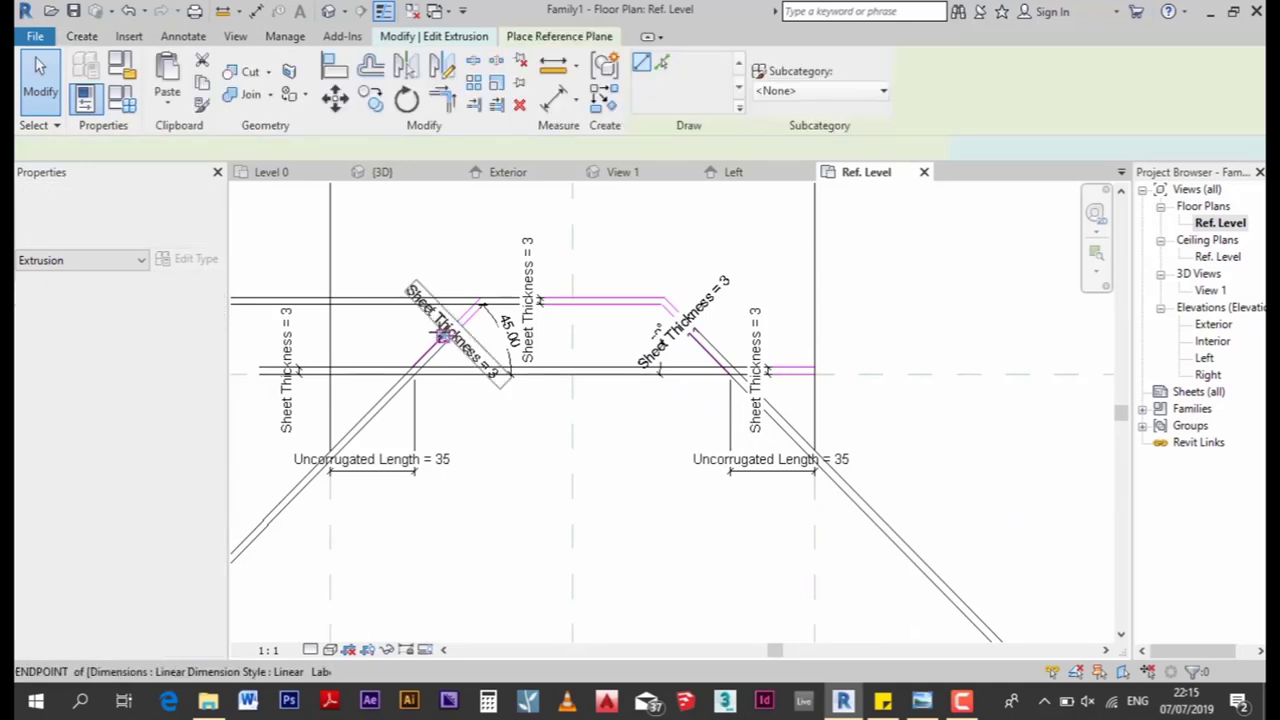
scroll(381, 316, up, 1)
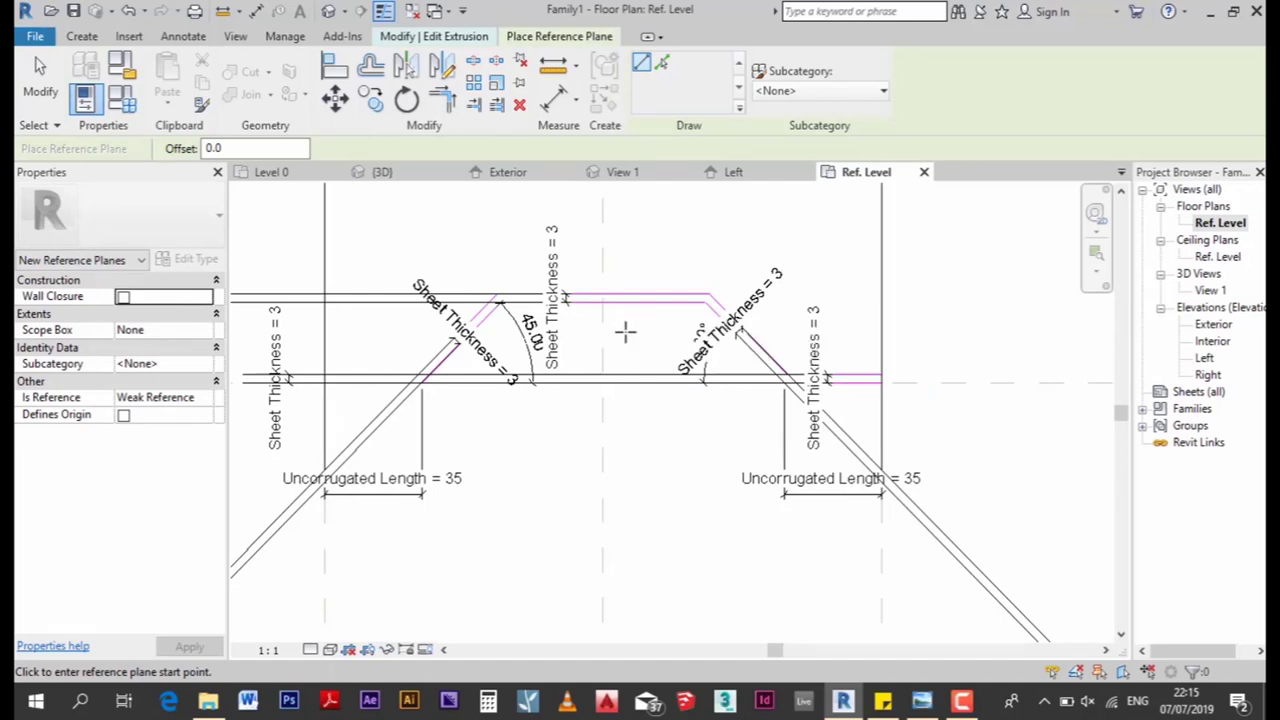
scroll(496, 298, up, 1)
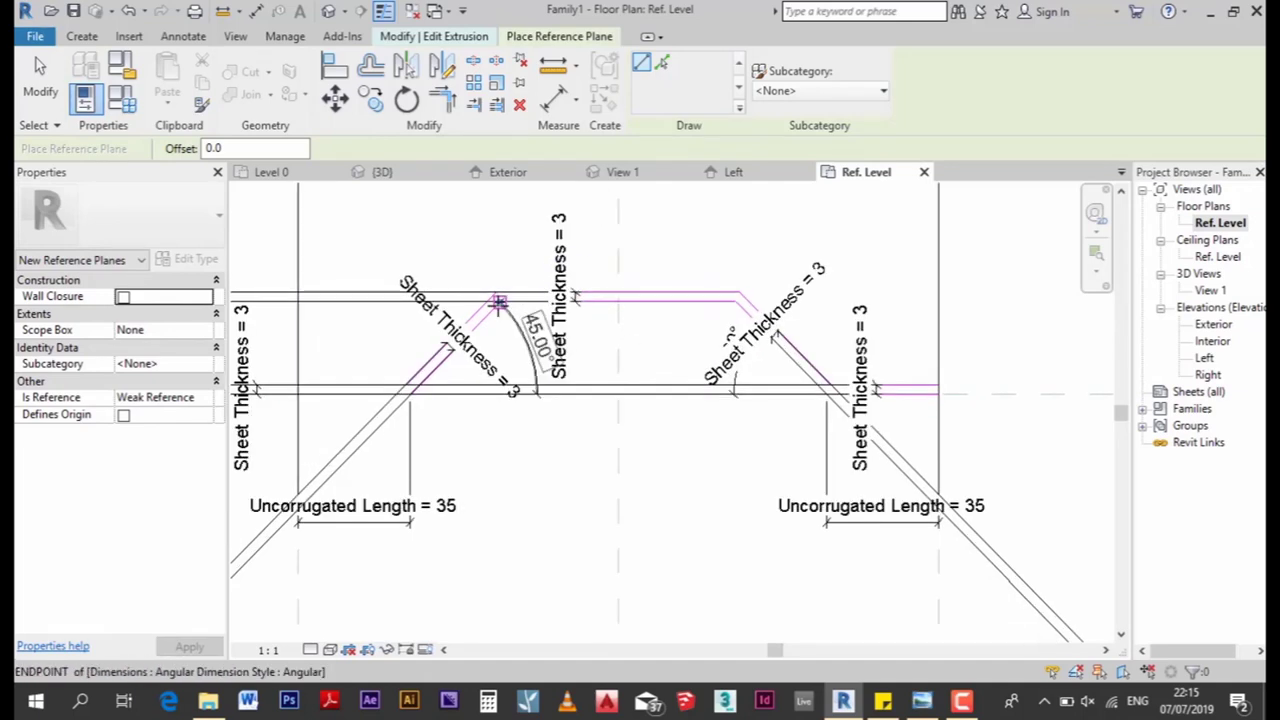
click(340, 298)
click(1008, 309)
scroll(712, 305, up, 1)
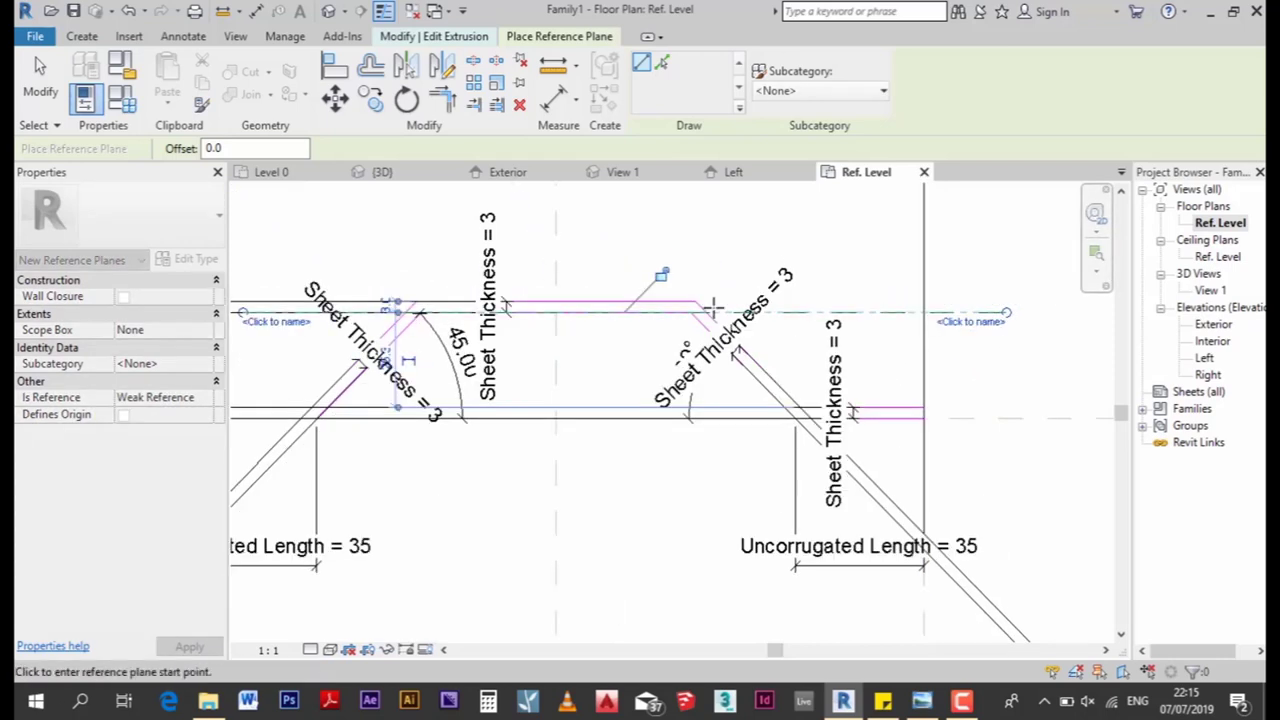
key(Escape)
key(Escape)
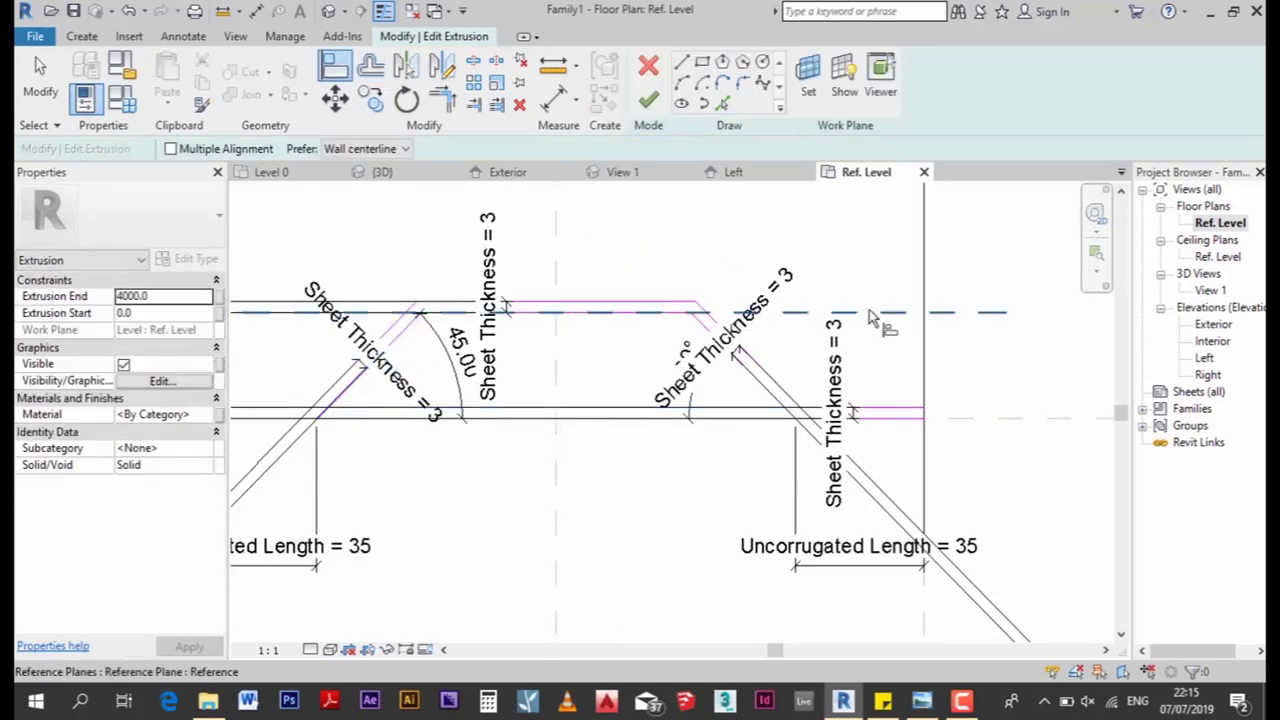
Lock the top sketch line to the new reference plane and begin dimensioning from it
click(870, 313)
click(600, 304)
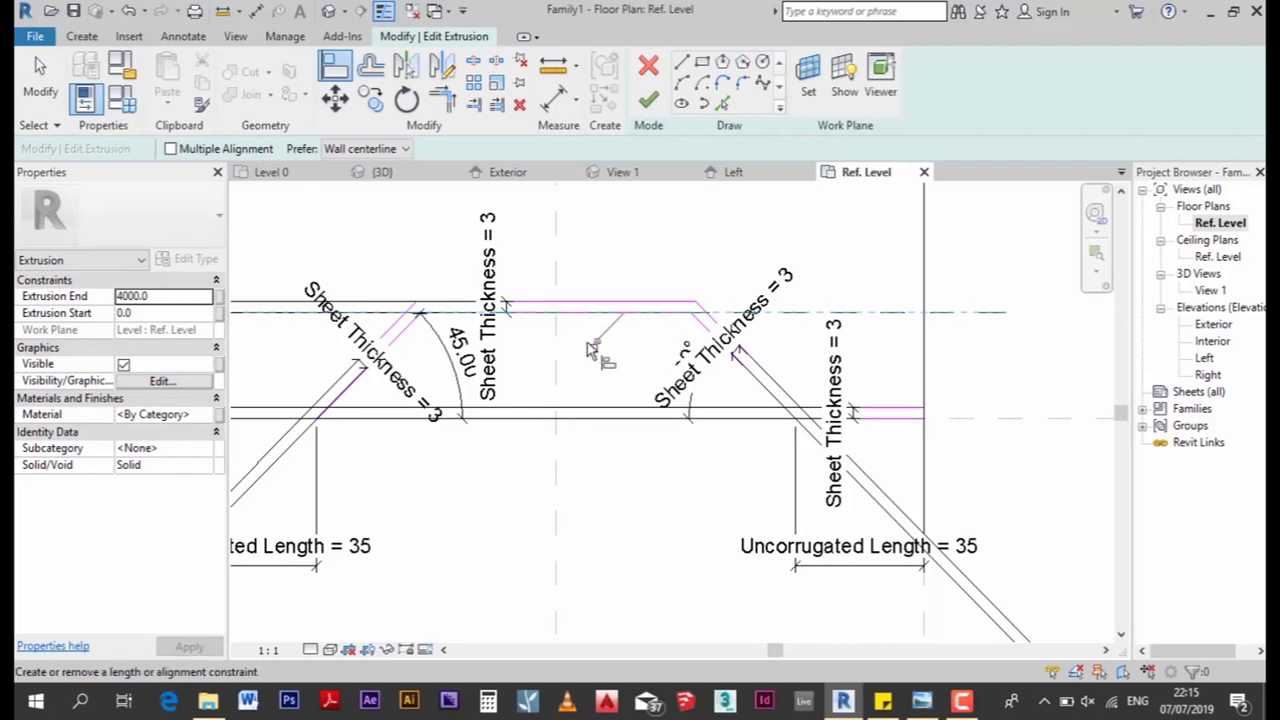
middle_drag(590, 350, 510, 363)
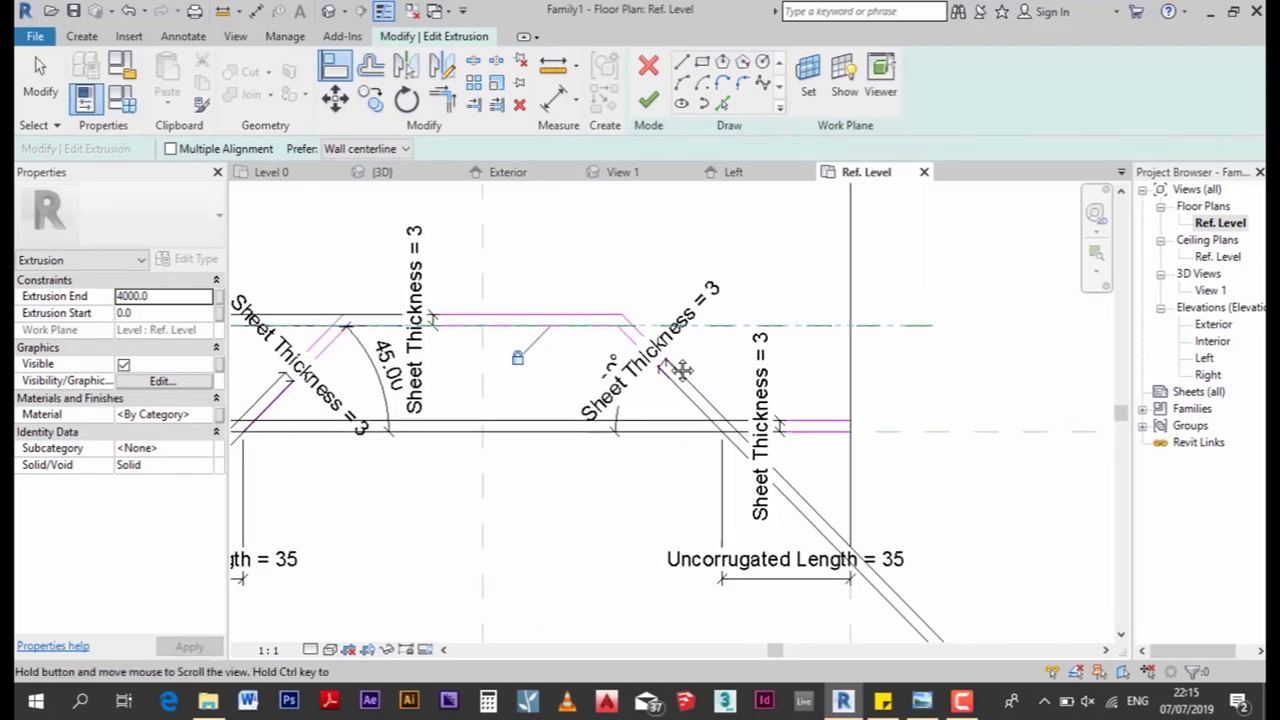
click(256, 11)
click(912, 325)
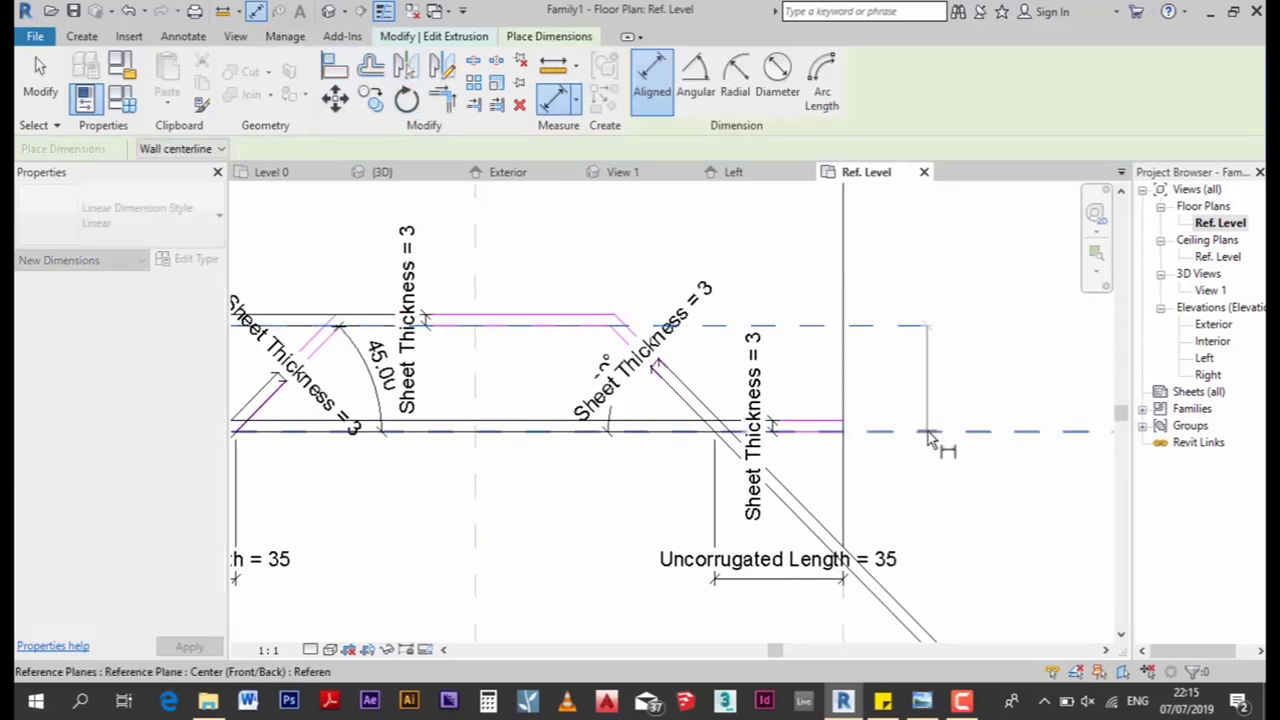
Place the 28 height dimension and label it with a new Corrugation Depth parameter
click(928, 433)
click(972, 380)
key(Escape)
key(Escape)
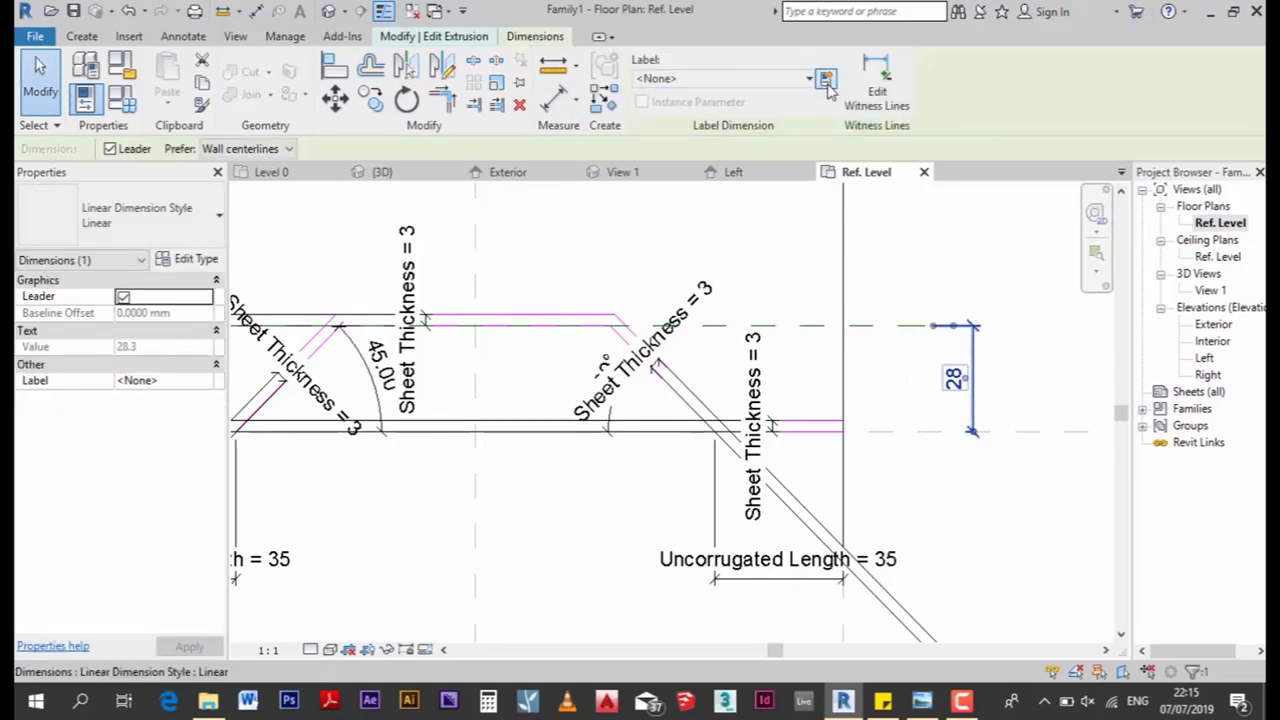
click(825, 78)
text(Corrugation Depth)
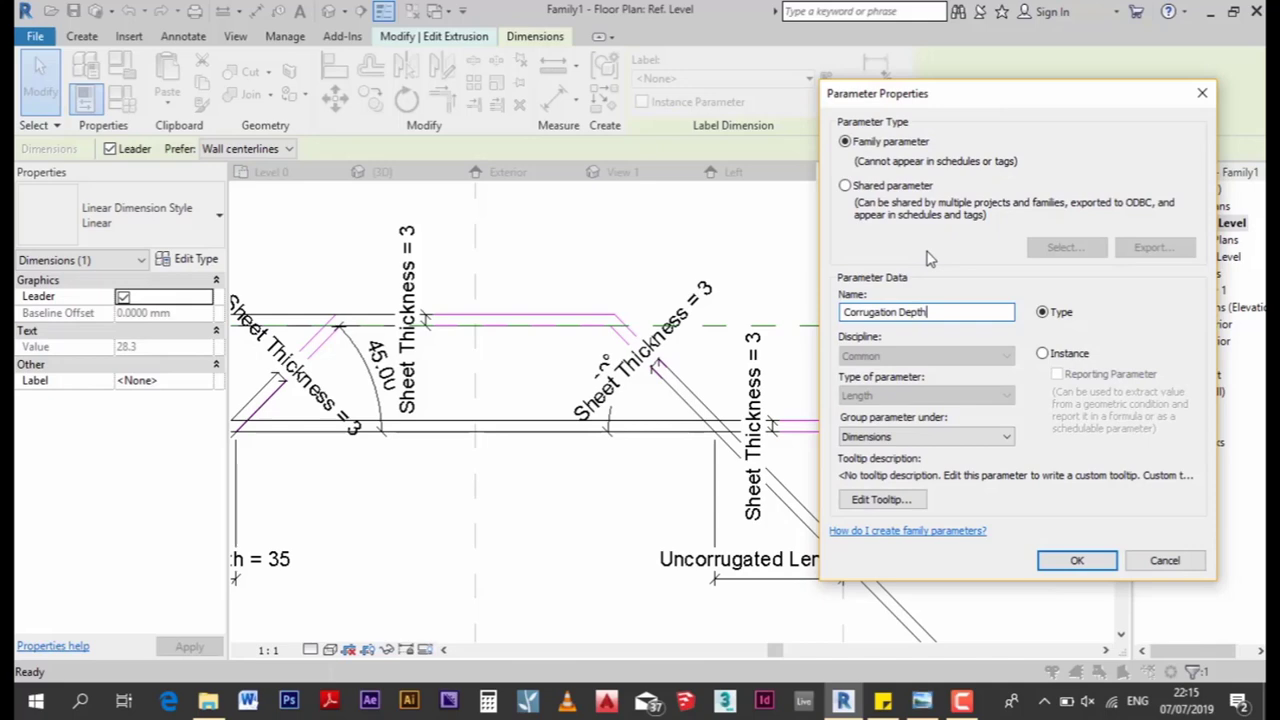
key(Return)
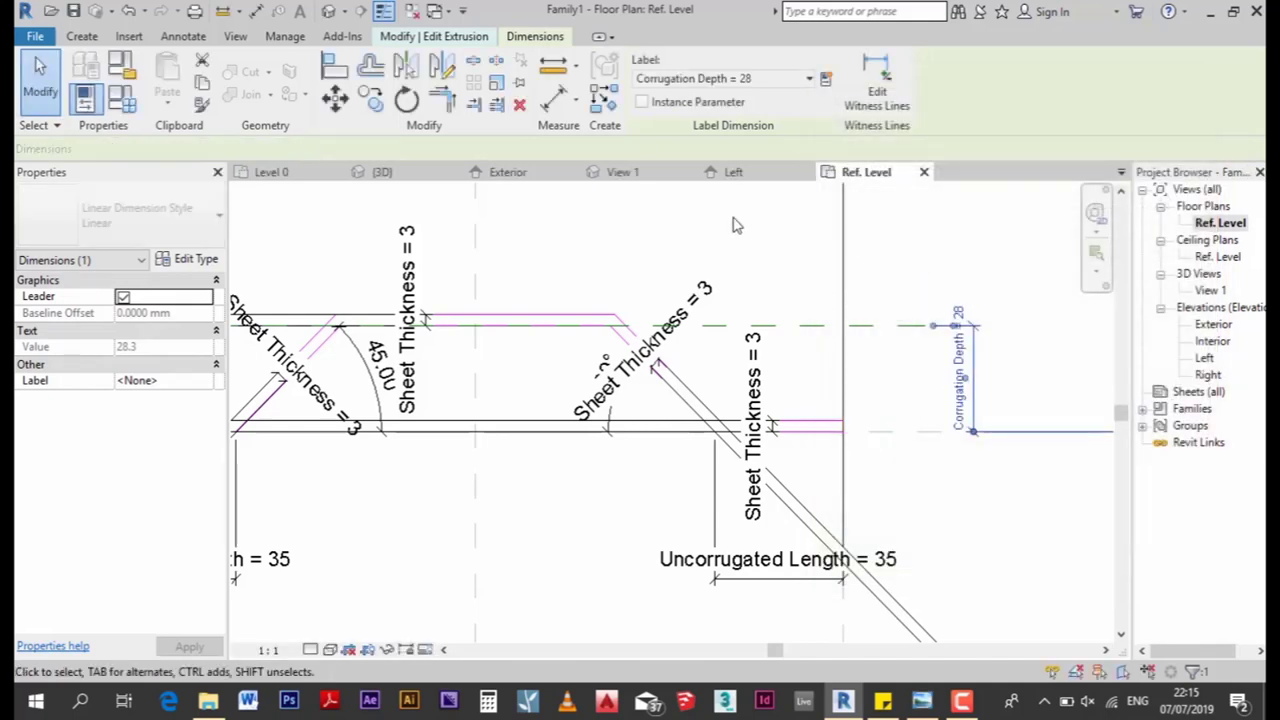
Finish edit mode to complete the corrugated extrusion
click(731, 220)
click(655, 100)
scroll(700, 320, down, 4)
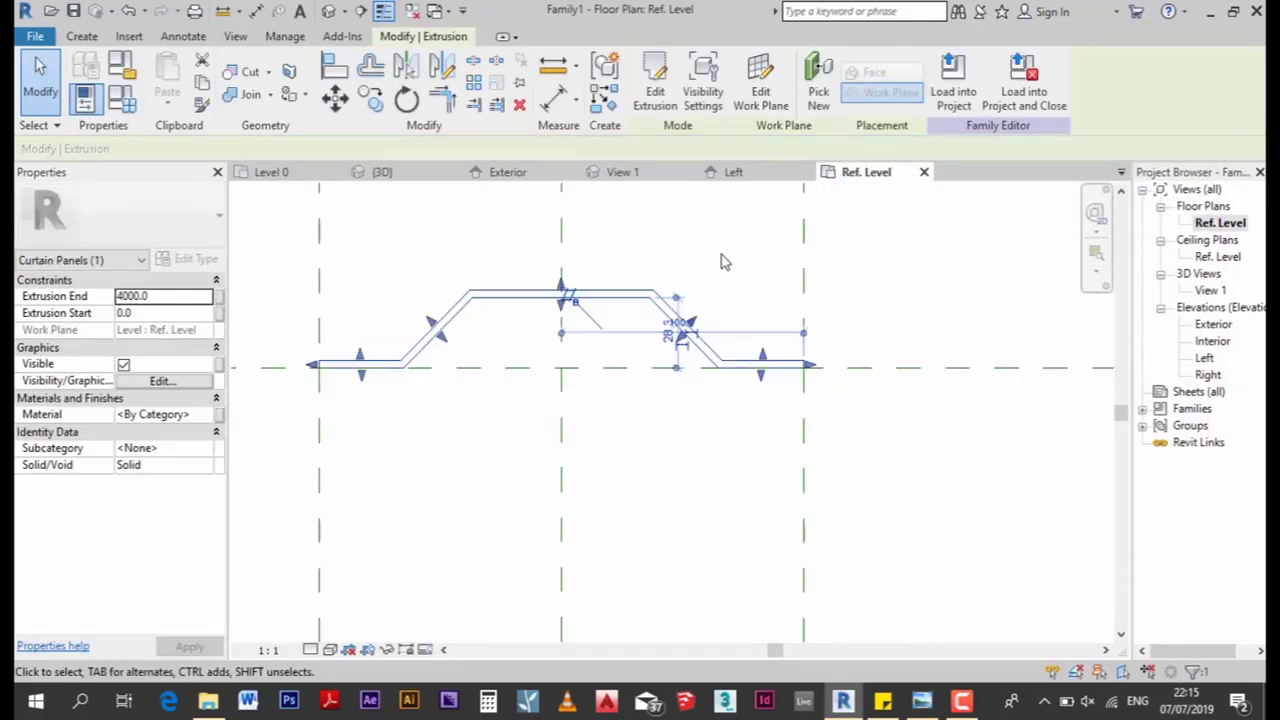
key(Escape)
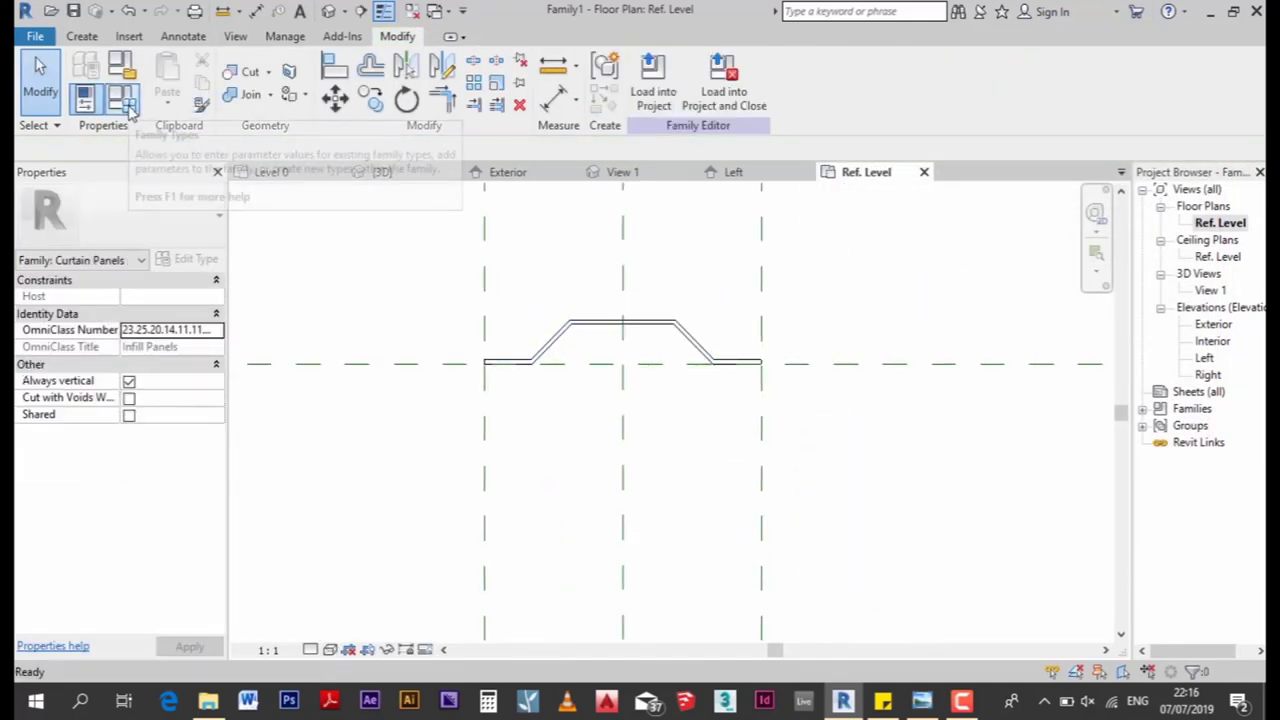
In Family Types, try Corrugation Depth 40 and 20, then Uncorrugated Length 50
click(128, 108)
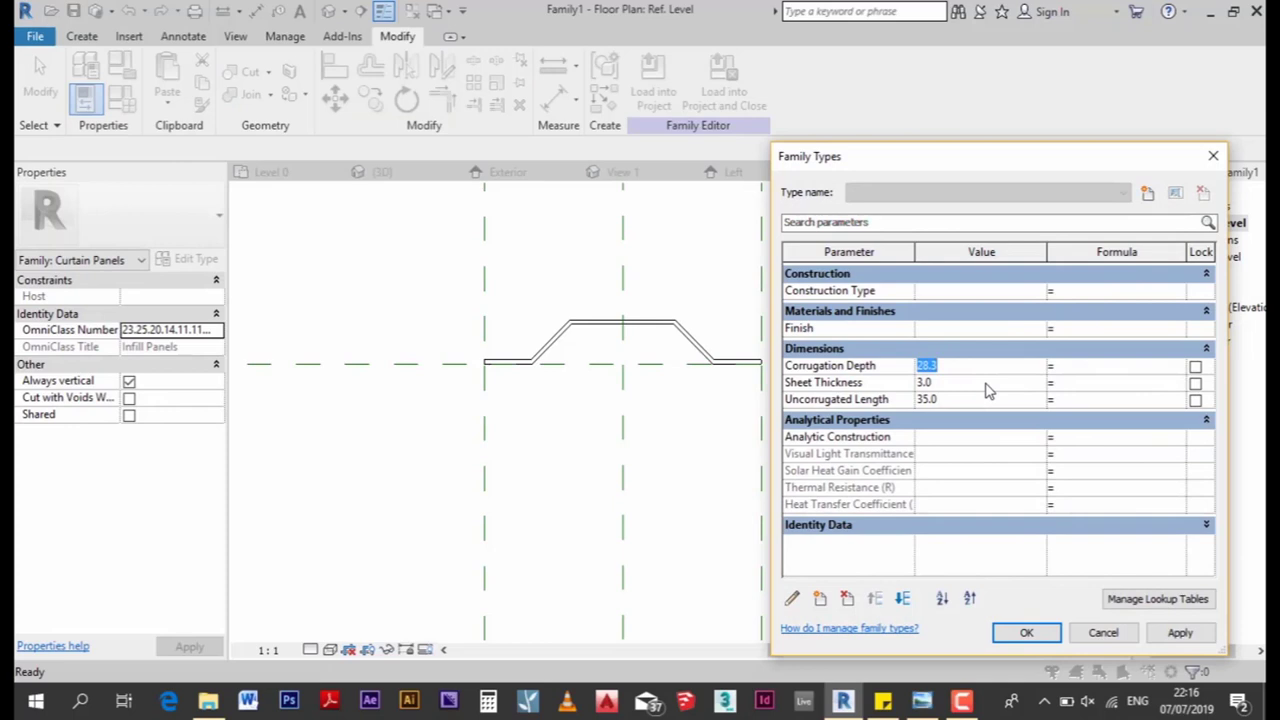
text(40)
click(1177, 633)
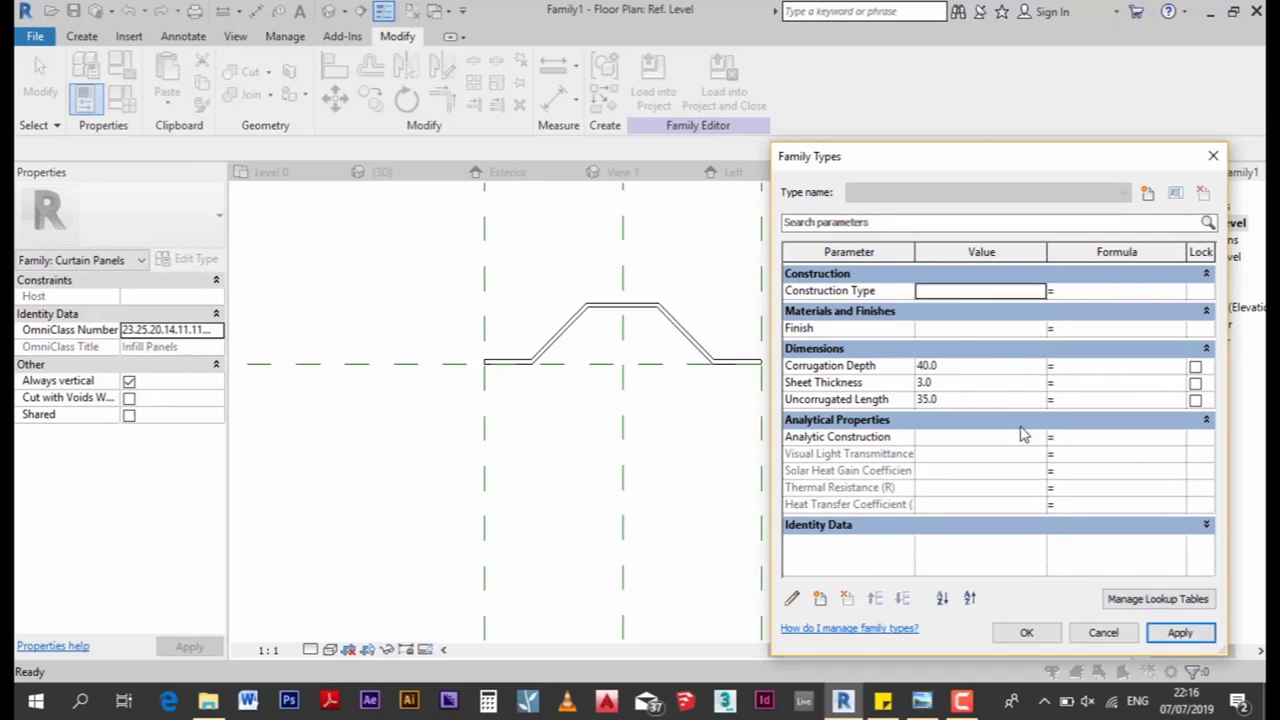
click(982, 368)
text(20)
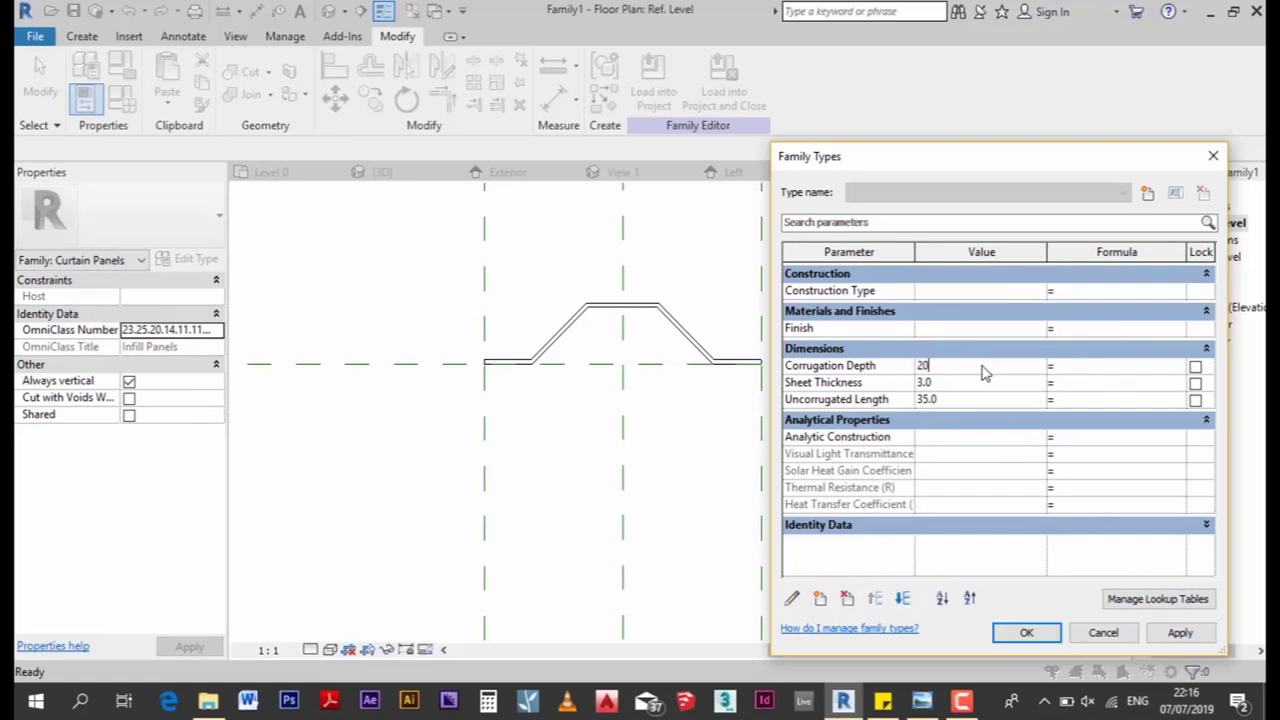
click(1165, 636)
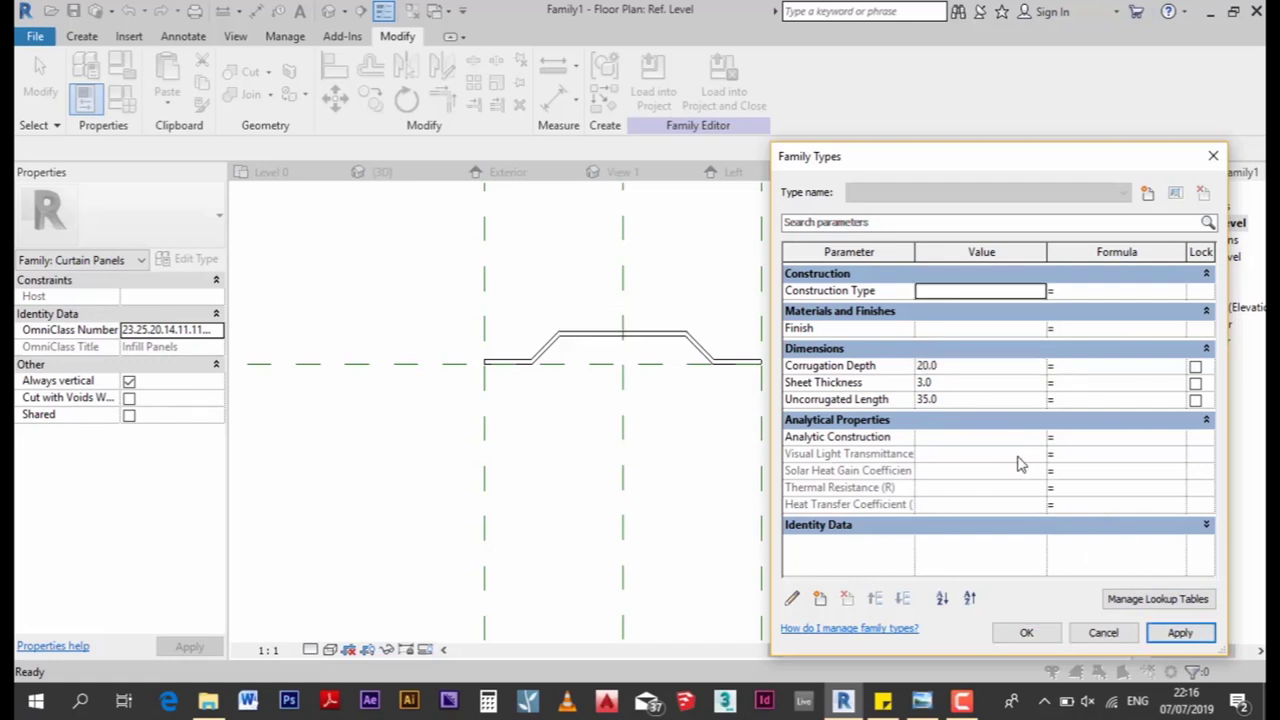
click(975, 401)
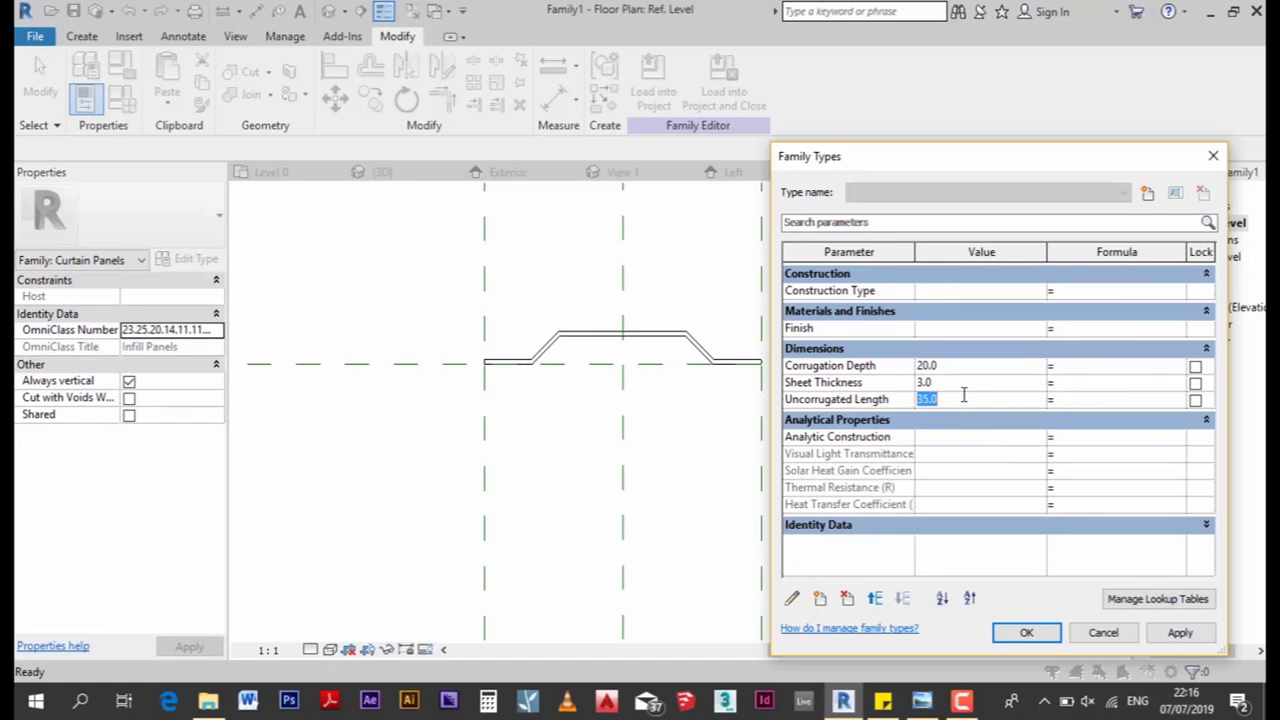
text(50)
click(1178, 633)
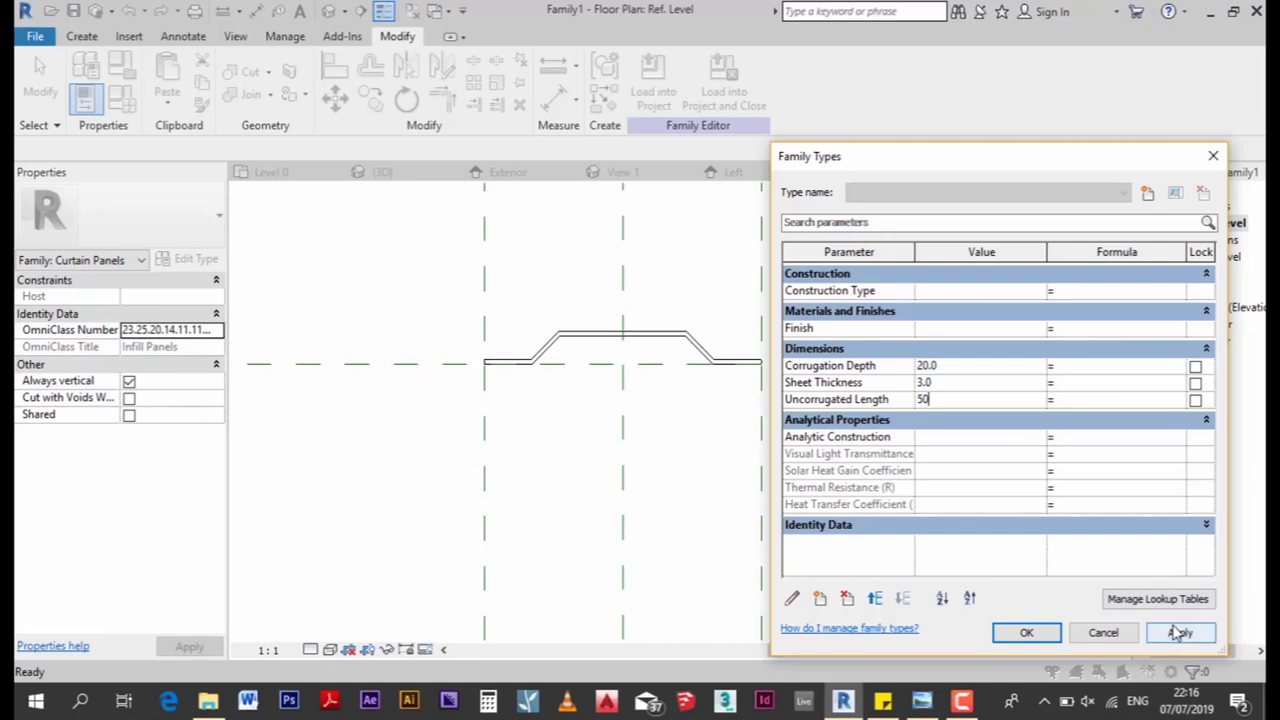
Try Sheet Thickness values 5 and 2, settling back on 3
click(988, 387)
text(5)
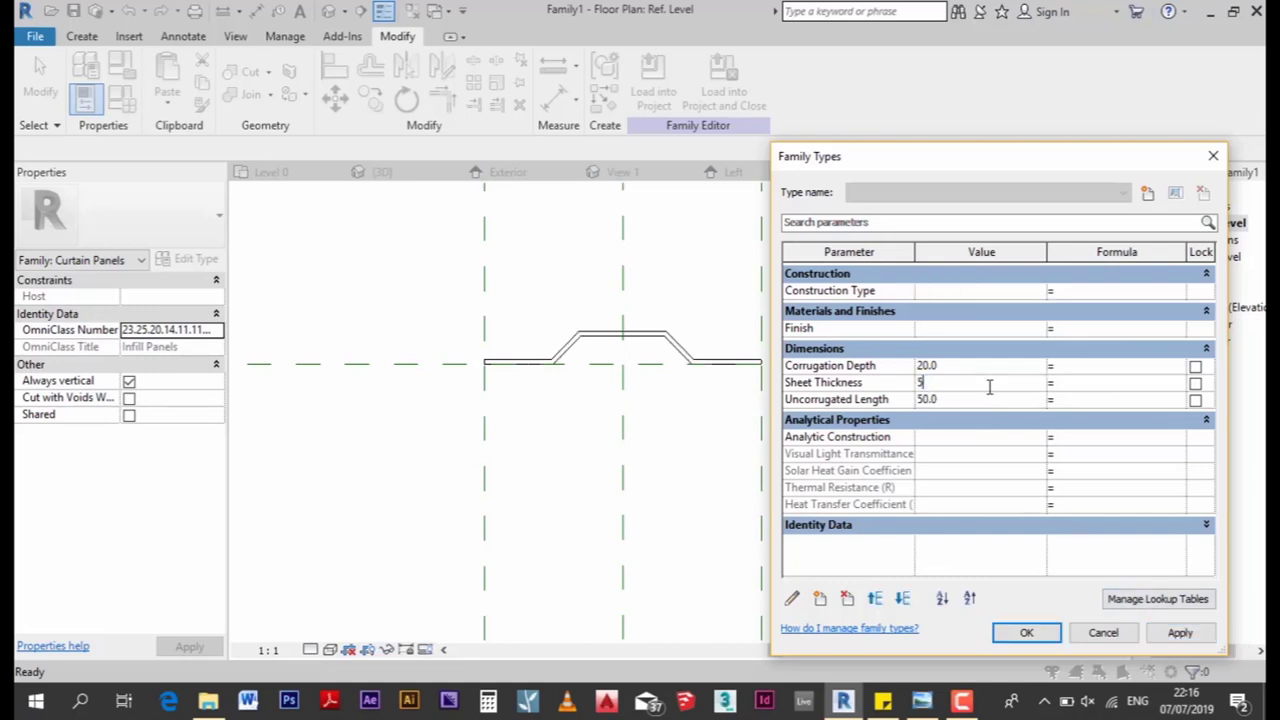
click(1162, 634)
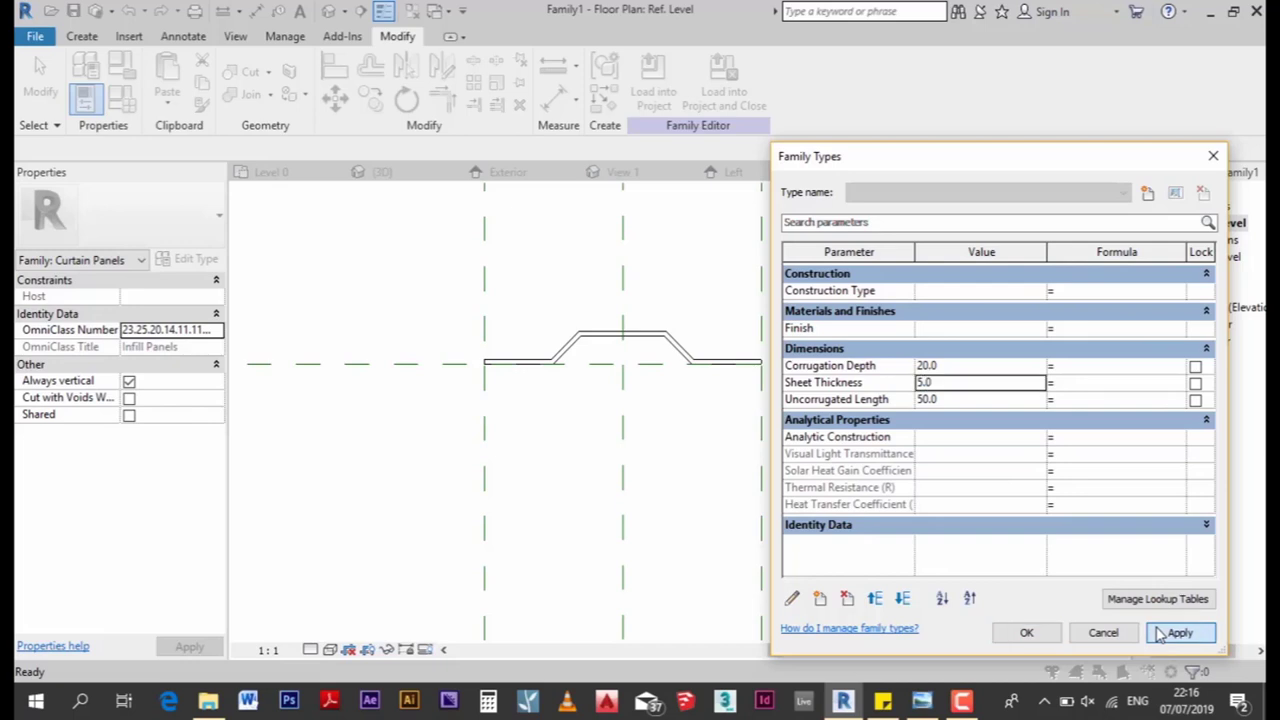
click(1033, 386)
text(2)
click(1160, 634)
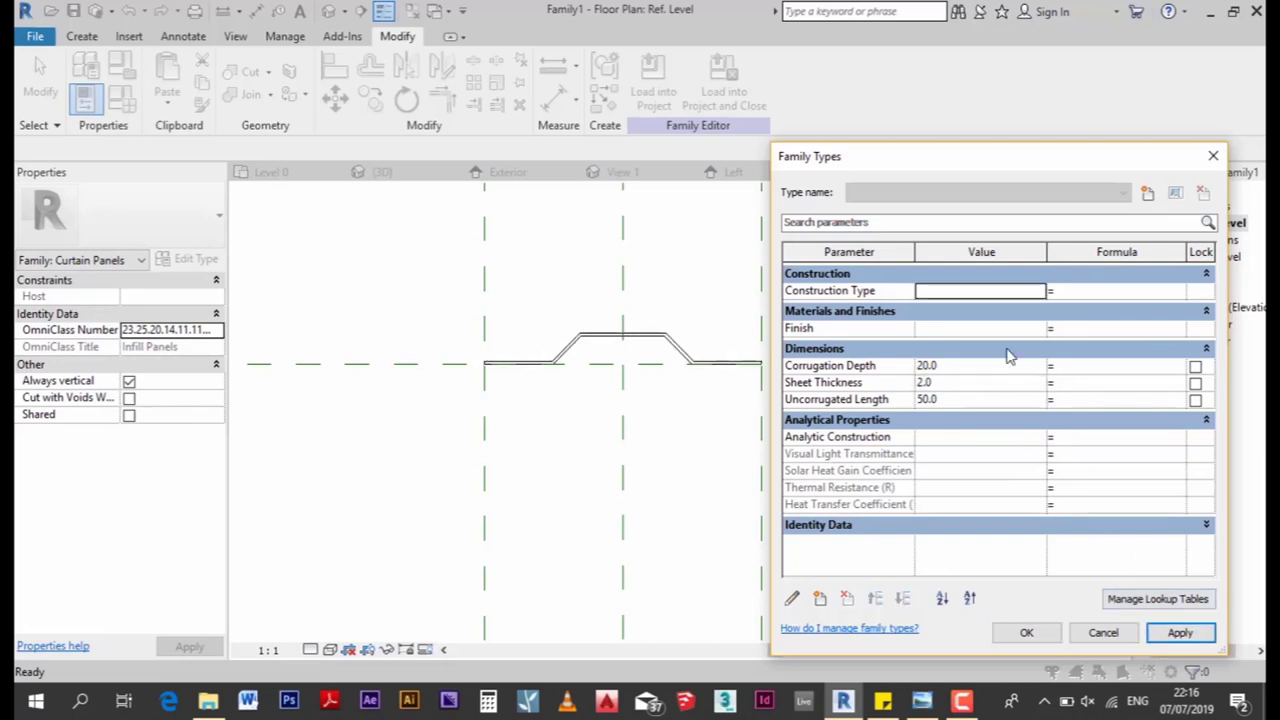
click(1033, 386)
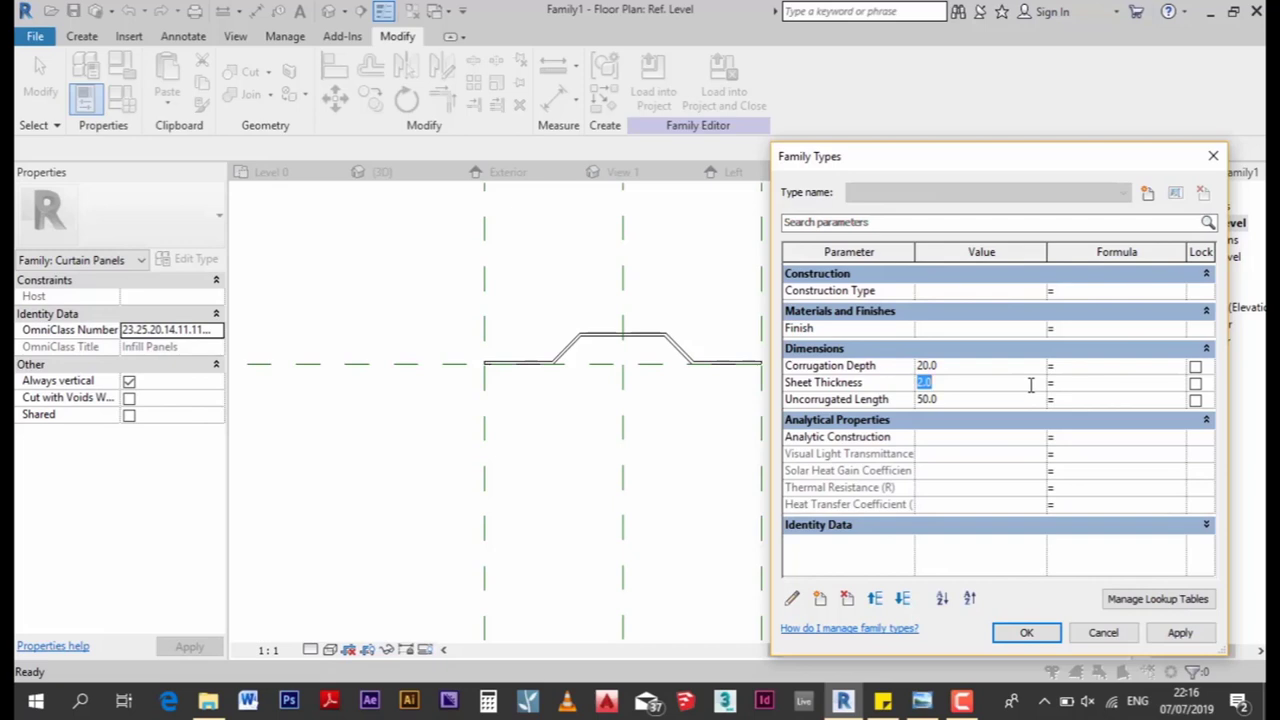
text(4)
click(957, 388)
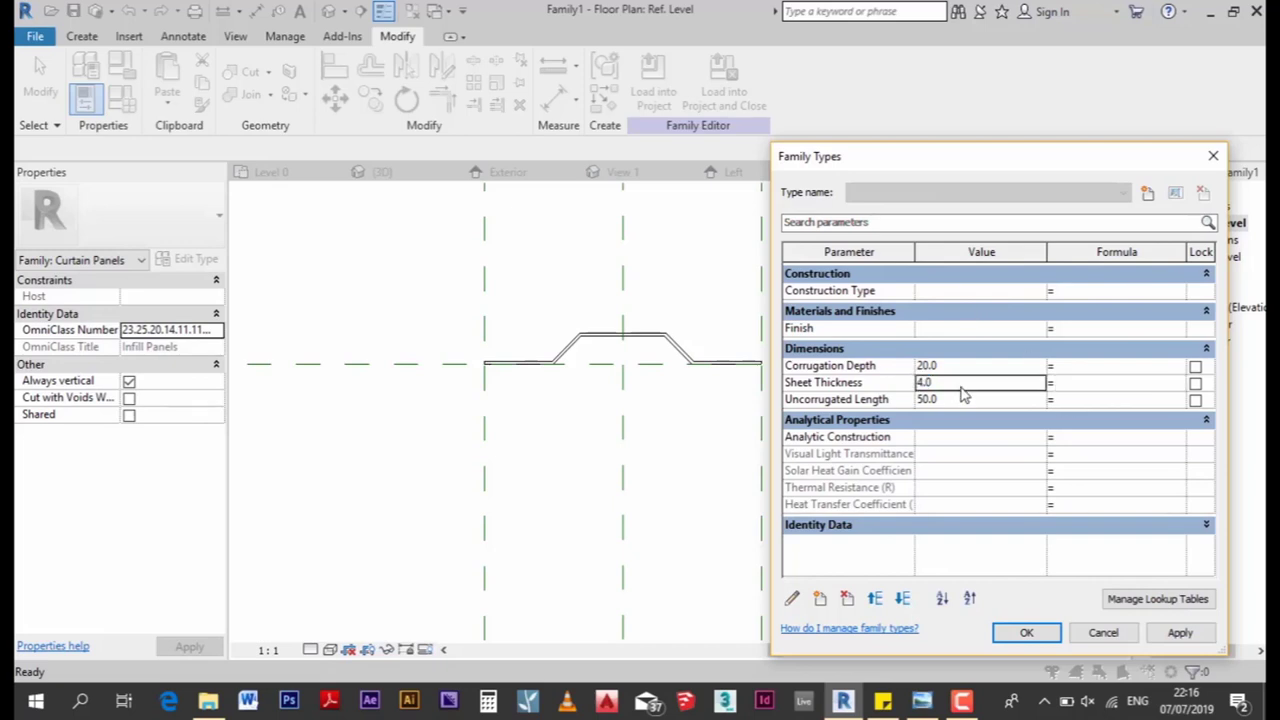
text(3)
click(1178, 632)
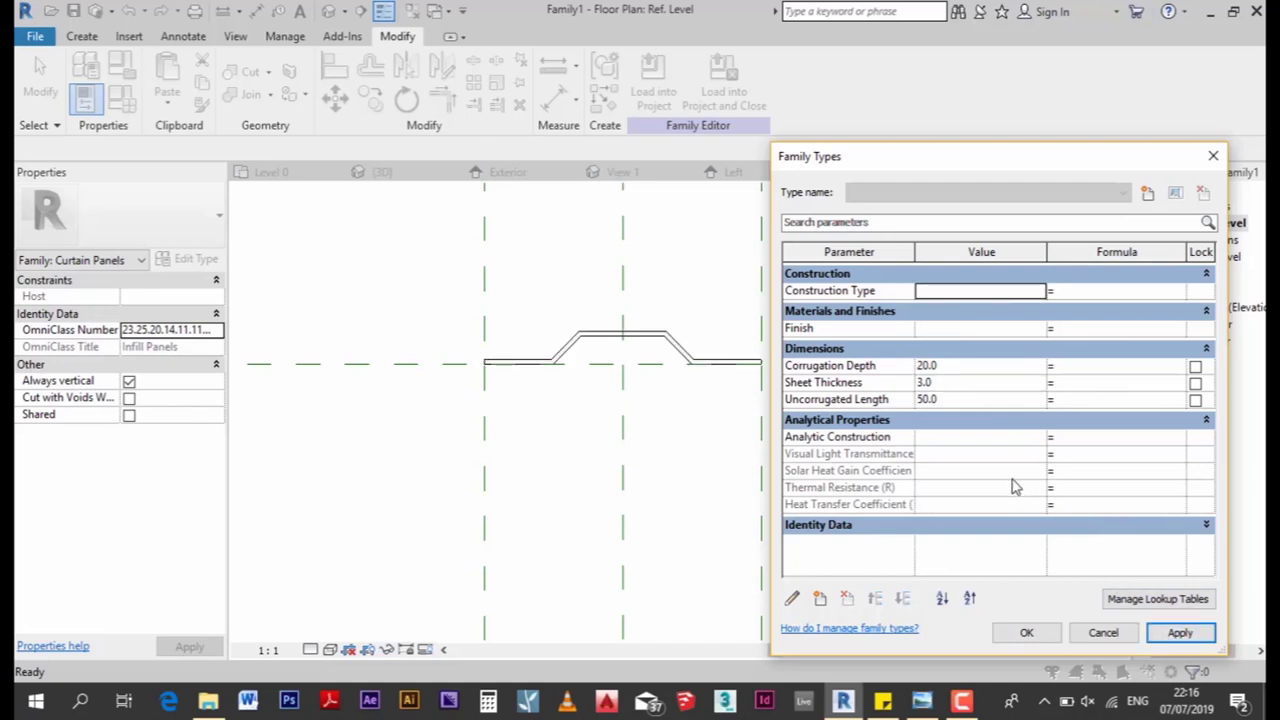
Try Corrugation Depth 30, then settle on 25 and accept the values
click(948, 367)
text(30)
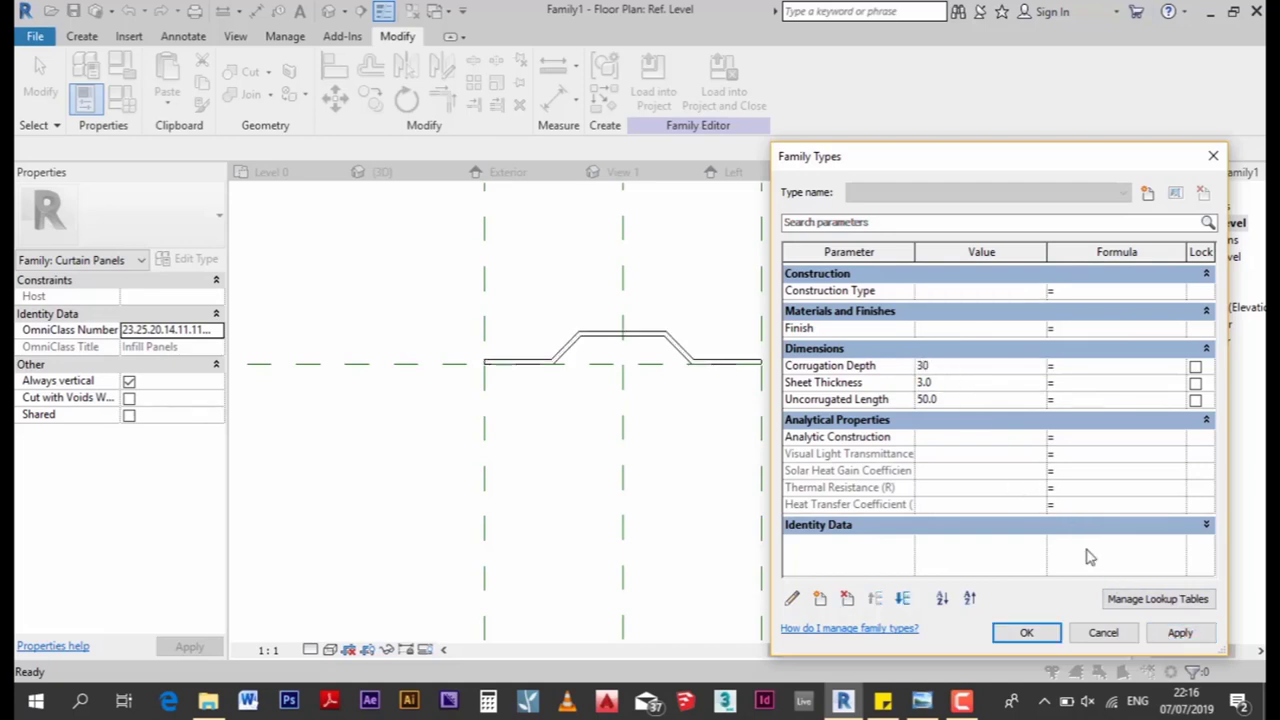
click(1175, 632)
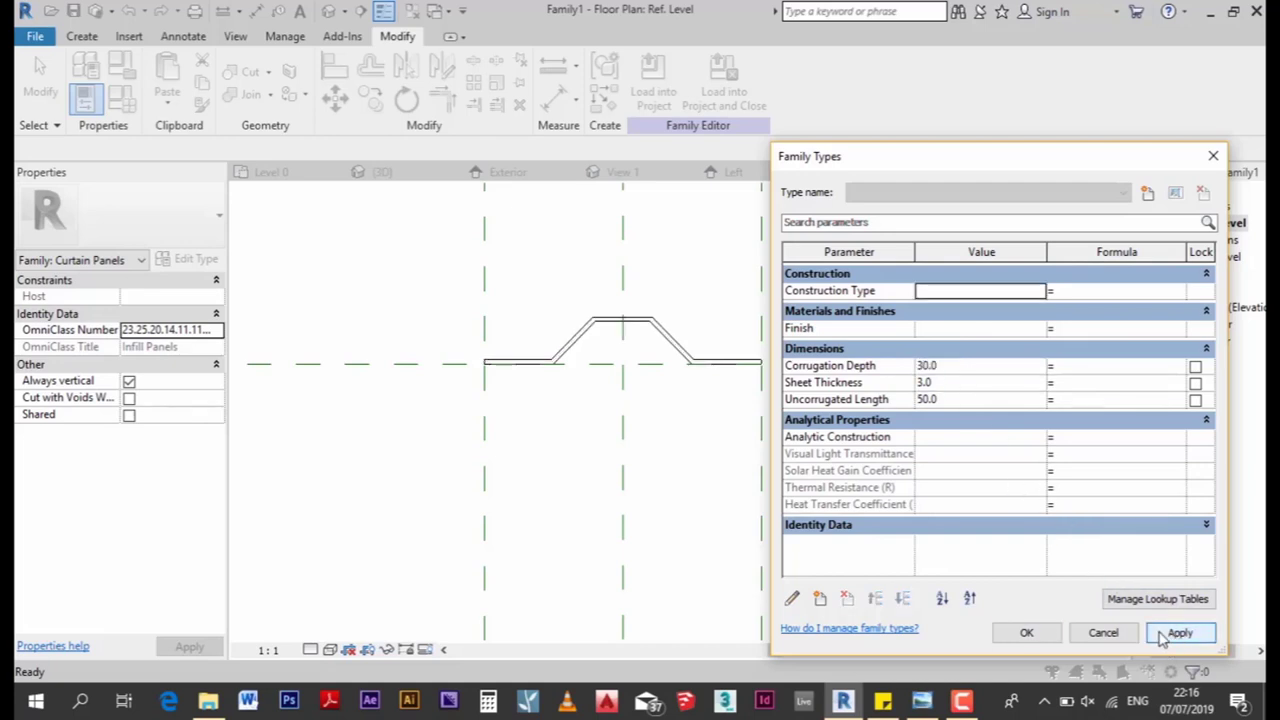
click(989, 368)
text(25)
click(1190, 632)
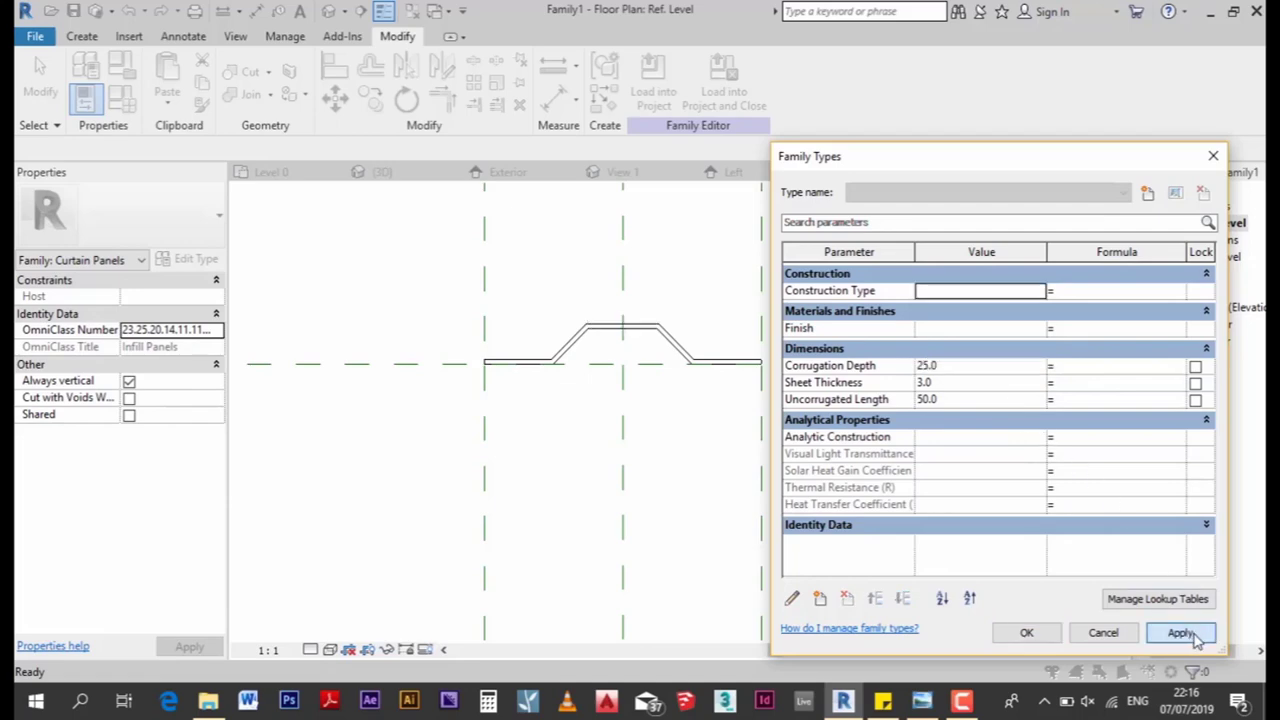
click(1020, 632)
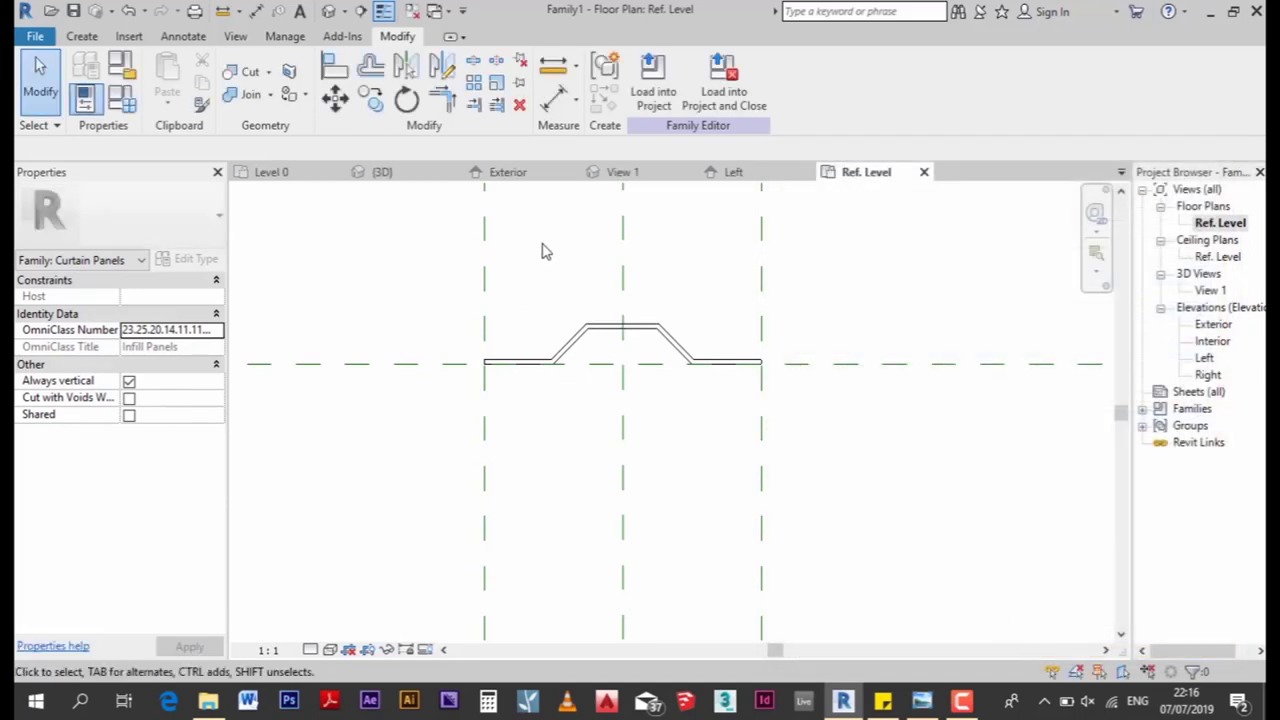
scroll(606, 323, down, 2)
Load the corrugated panel family into Project1
scroll(573, 415, down, 2)
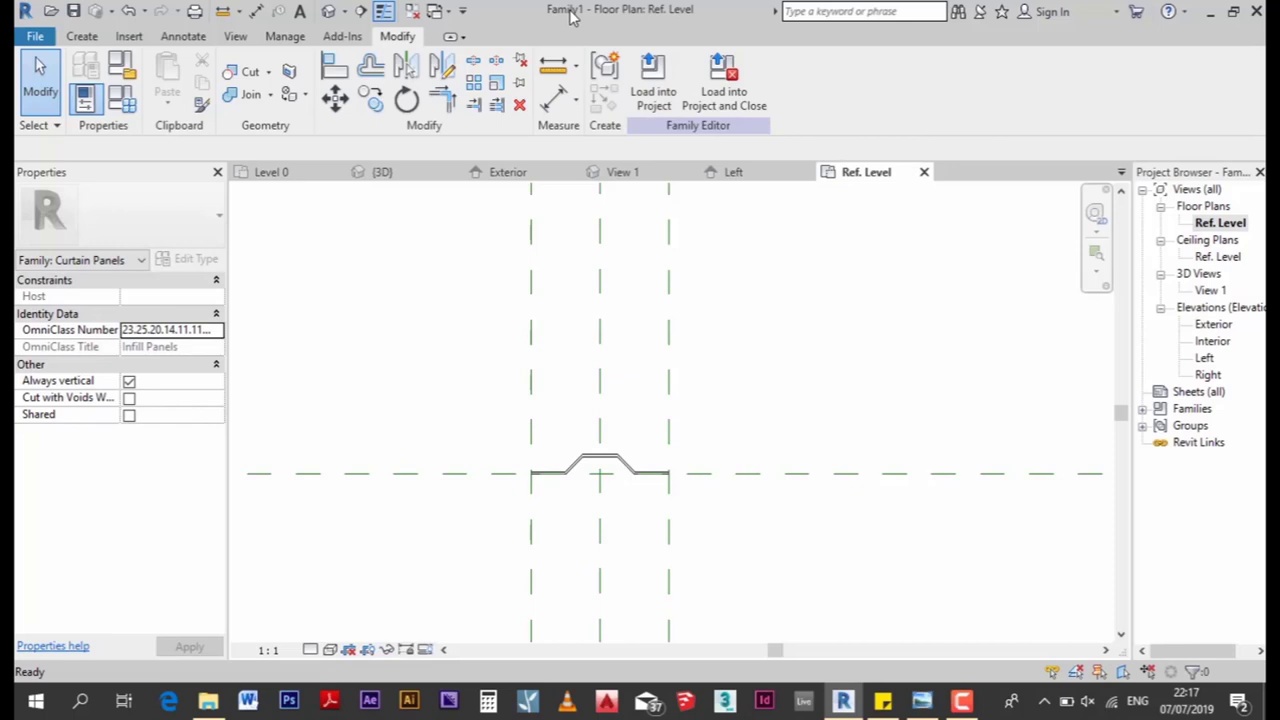
click(645, 80)
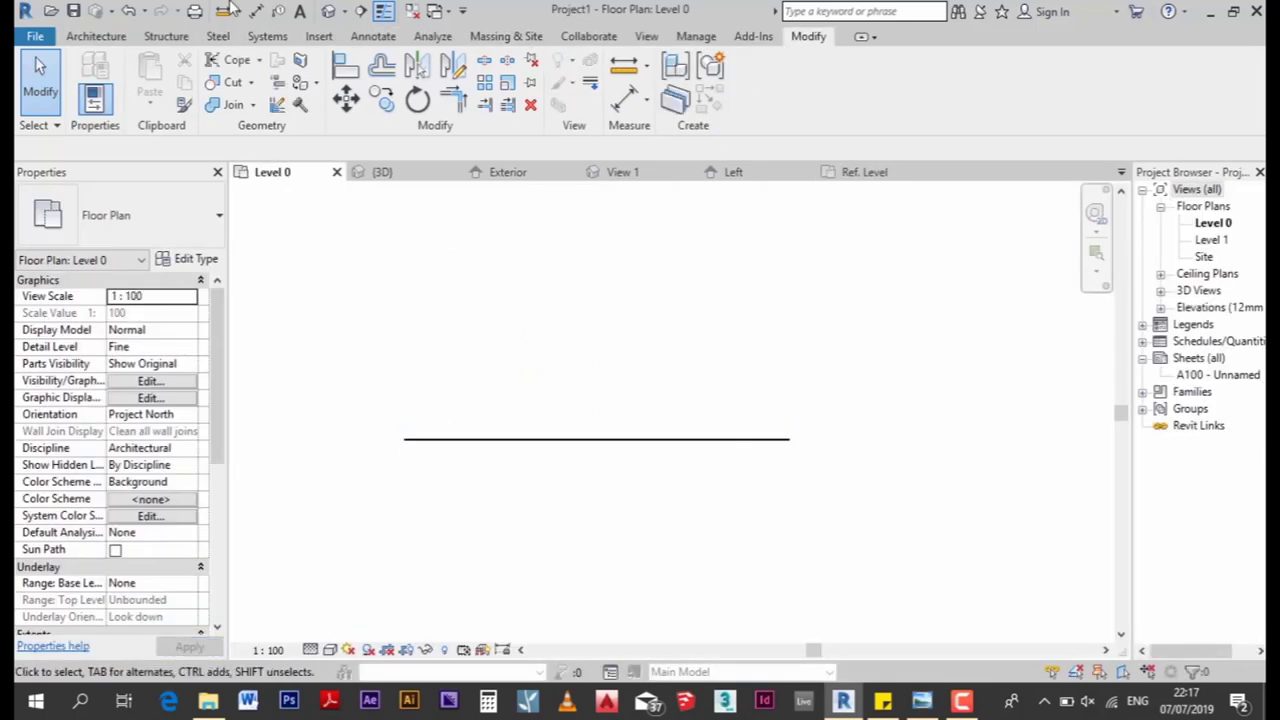
Set the Corrugated Sheet Wall type's Curtain Panel to Family1 : Family1
click(327, 11)
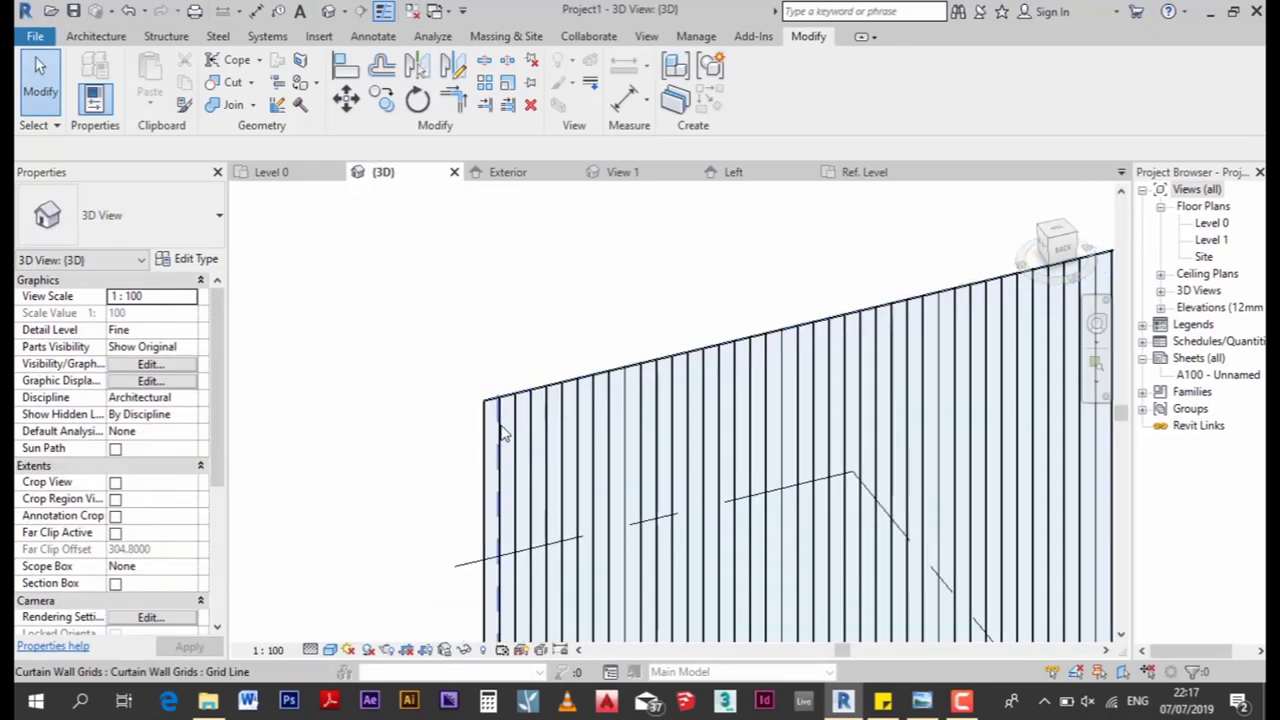
click(487, 403)
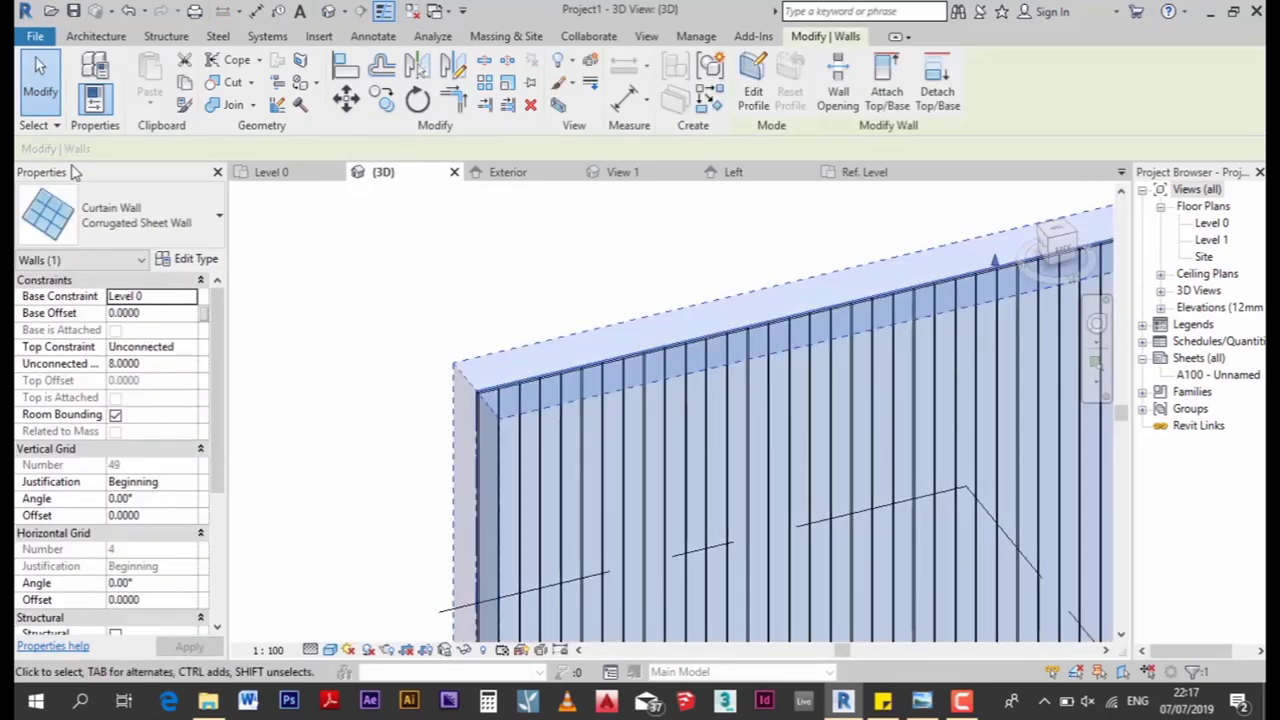
click(193, 260)
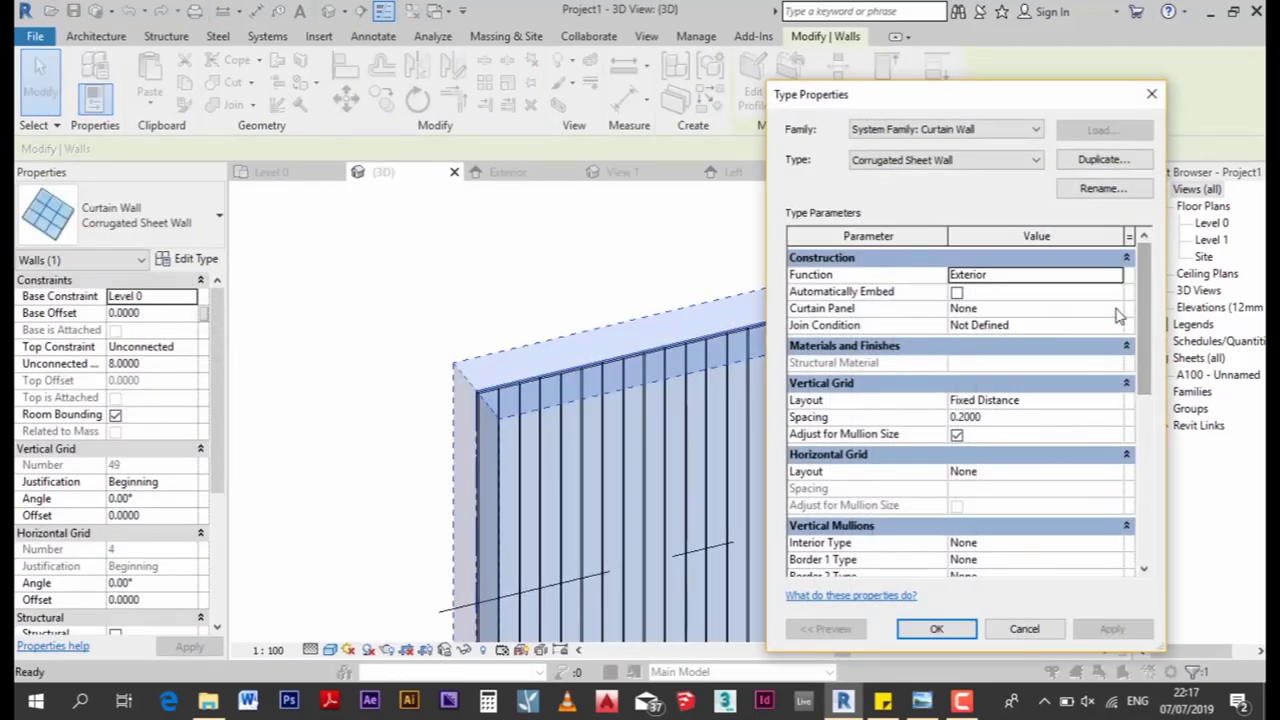
click(1115, 312)
scroll(990, 365, down, 2)
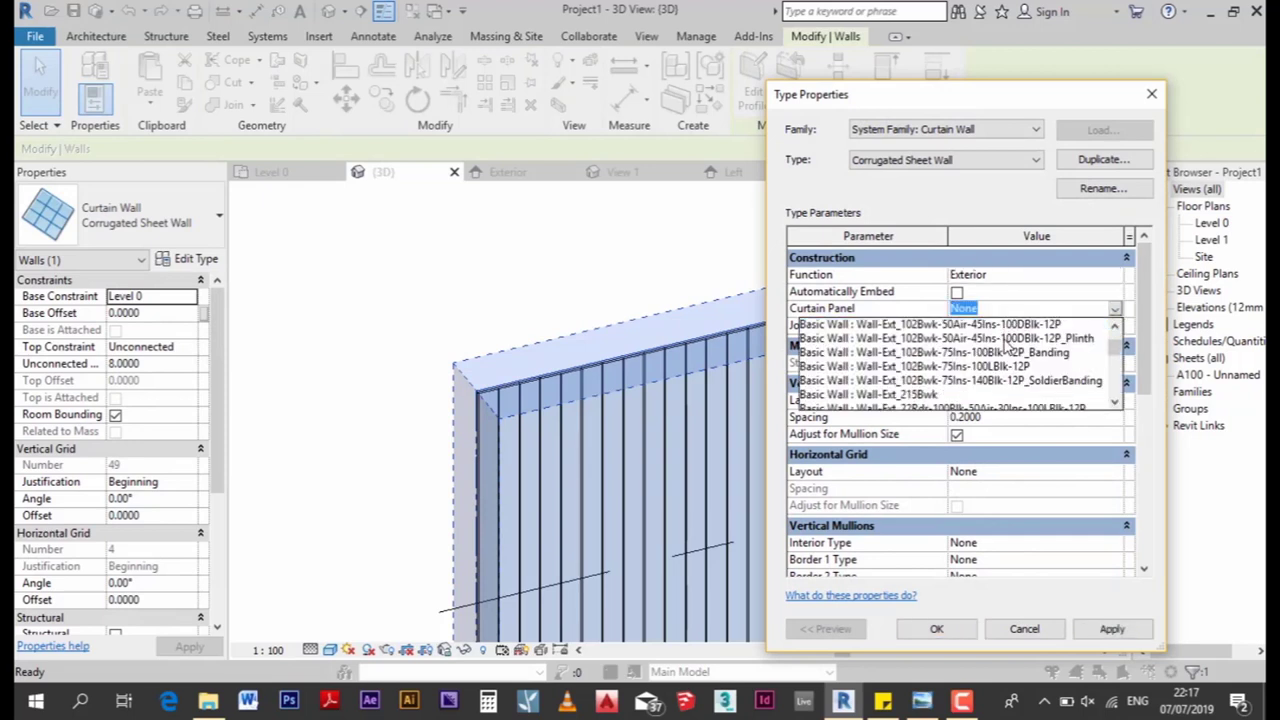
scroll(990, 365, down, 2)
scroll(990, 365, down, 2)
scroll(990, 365, down, 2)
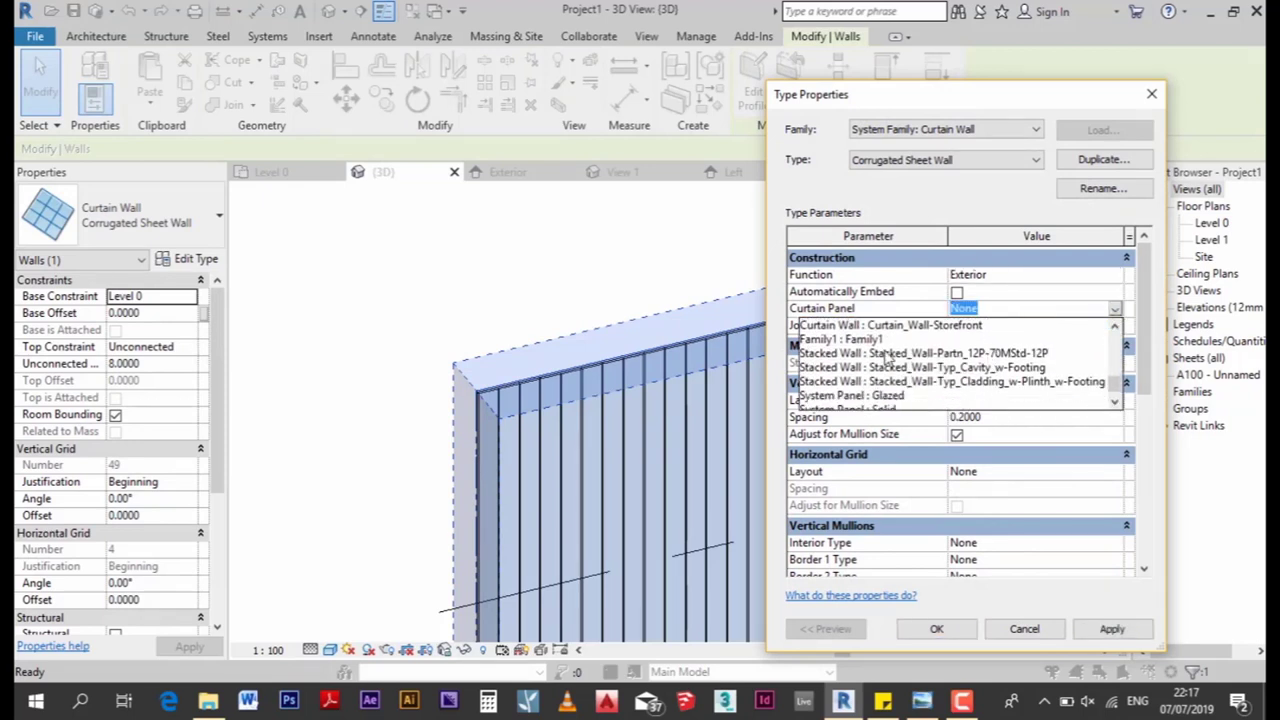
click(888, 354)
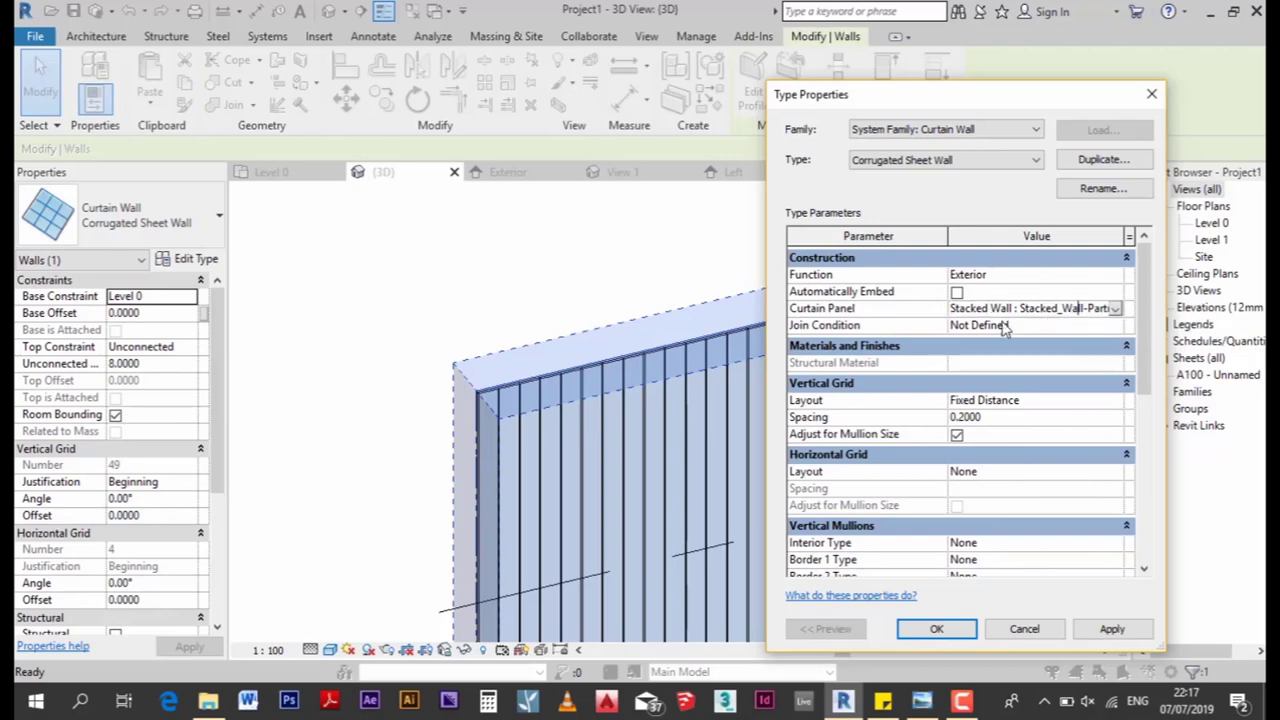
click(1117, 311)
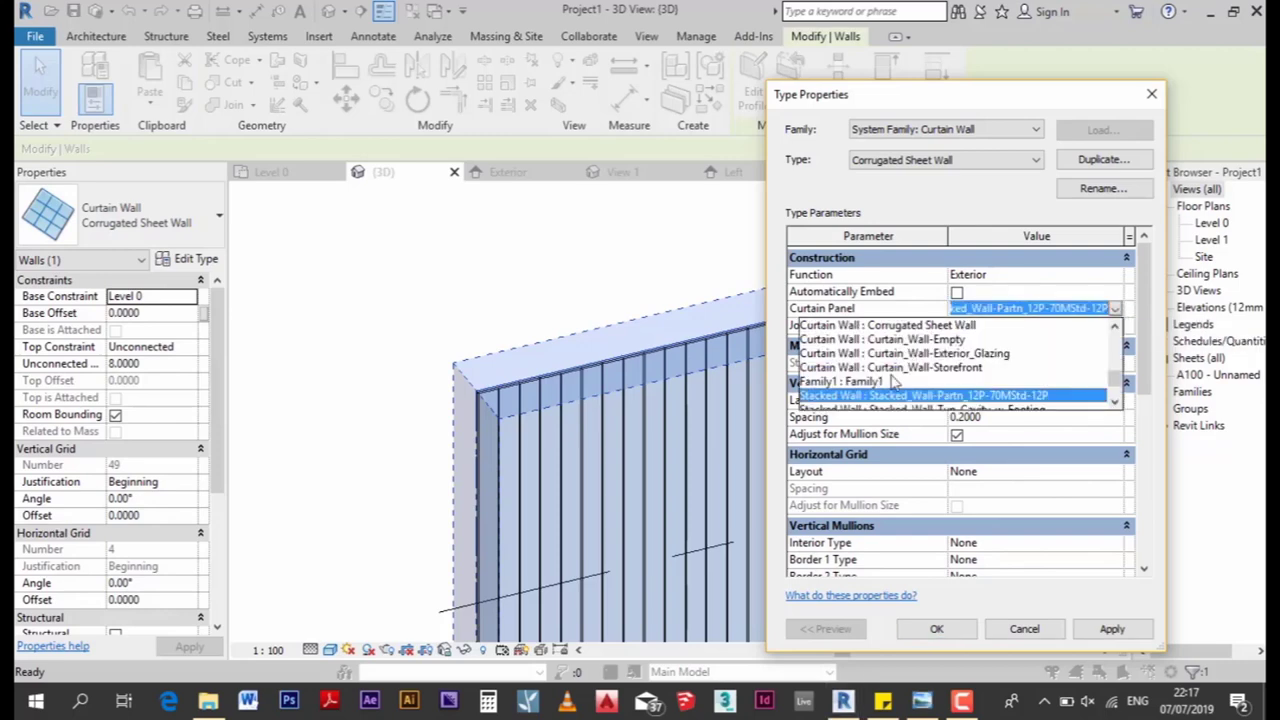
click(893, 382)
click(936, 630)
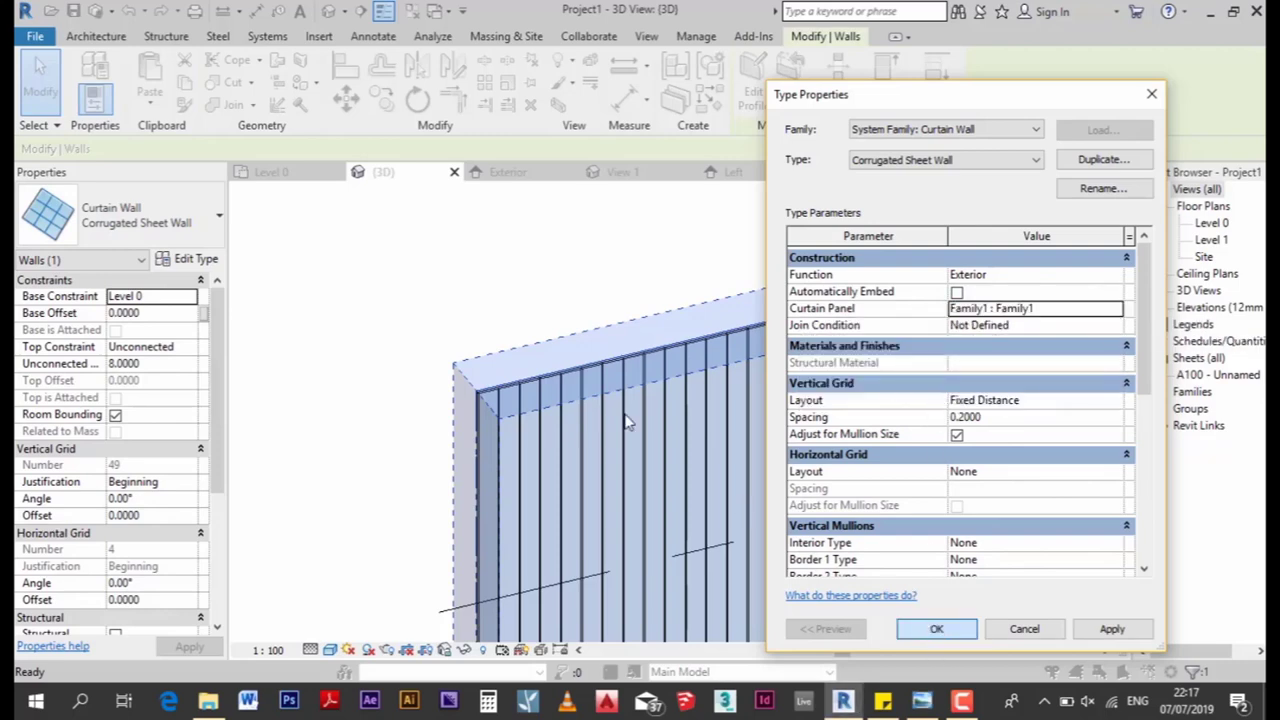
Orbit the 3D view around the wall, then open the Level 0 floor plan
key(Escape)
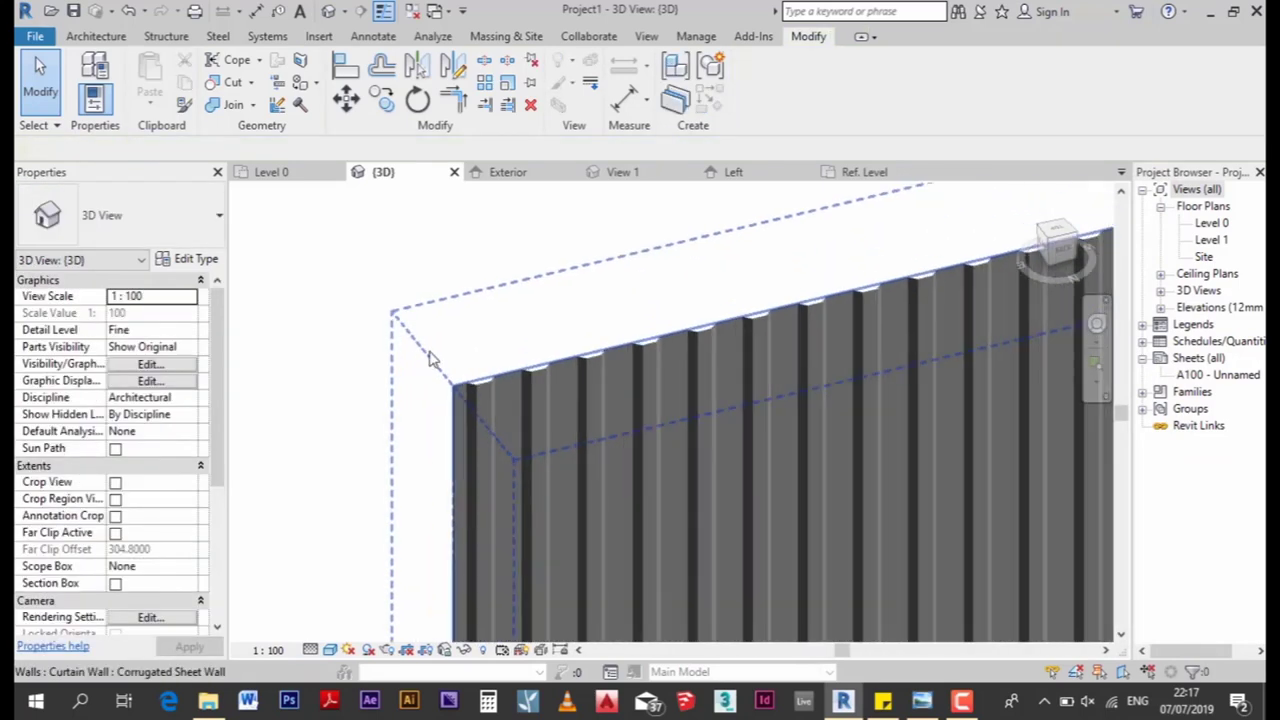
mouse_move(490, 398)
shift+middle_down()
mouse_move(493, 340)
mouse_move(632, 365)
mouse_move(851, 289)
mouse_move(872, 332)
shift+middle_up()
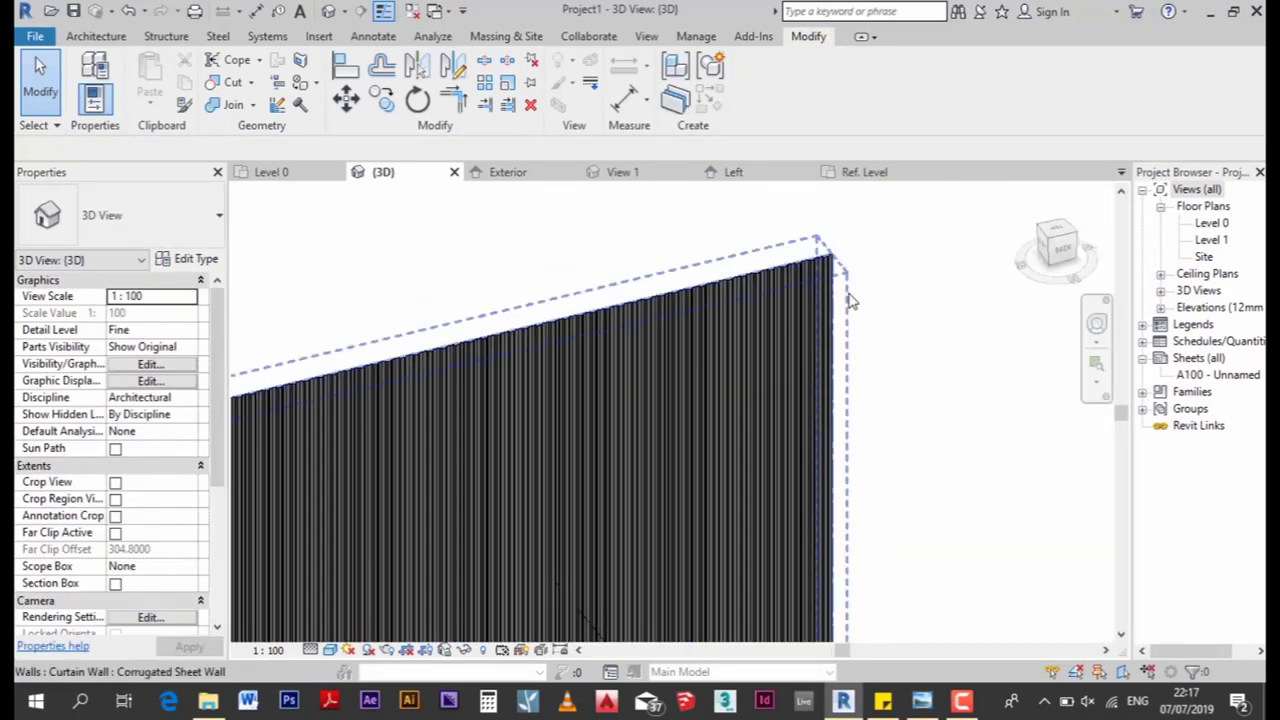
double_click(1211, 223)
Stretch the corrugated wall's right end rightward, retrying after dismissing the Family1 error
scroll(846, 443, up, 3)
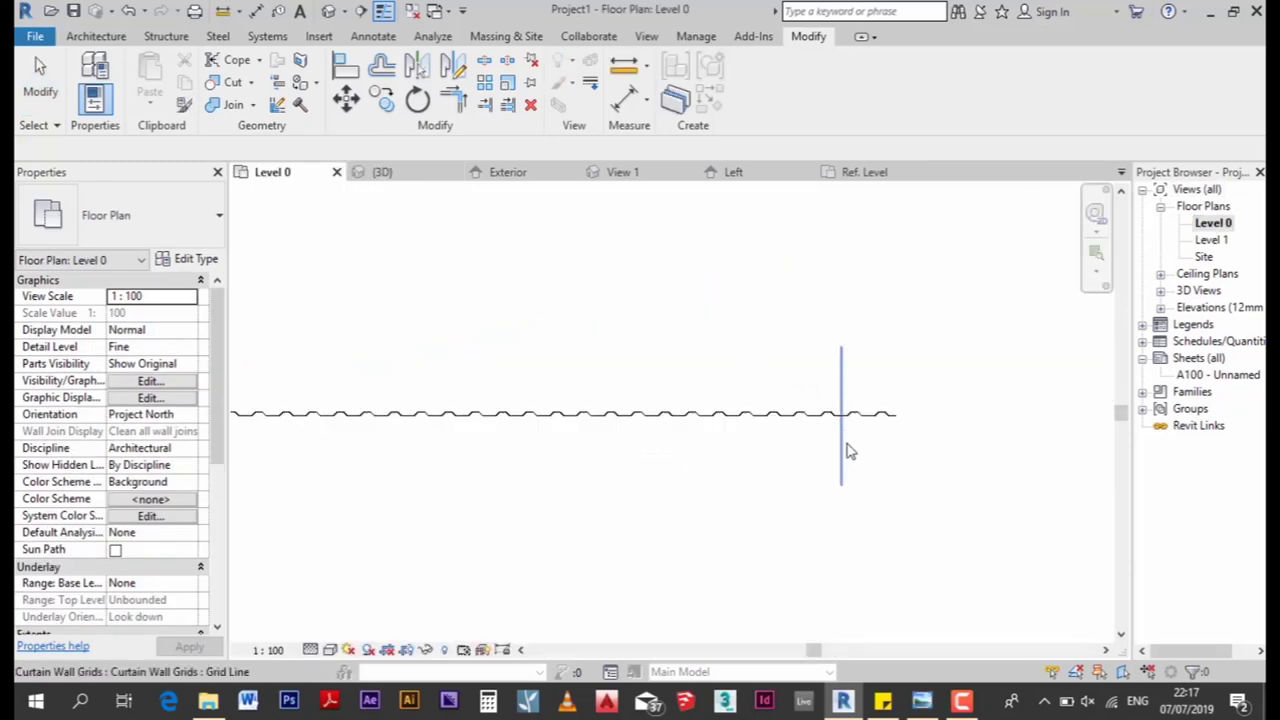
scroll(886, 417, up, 2)
click(684, 420)
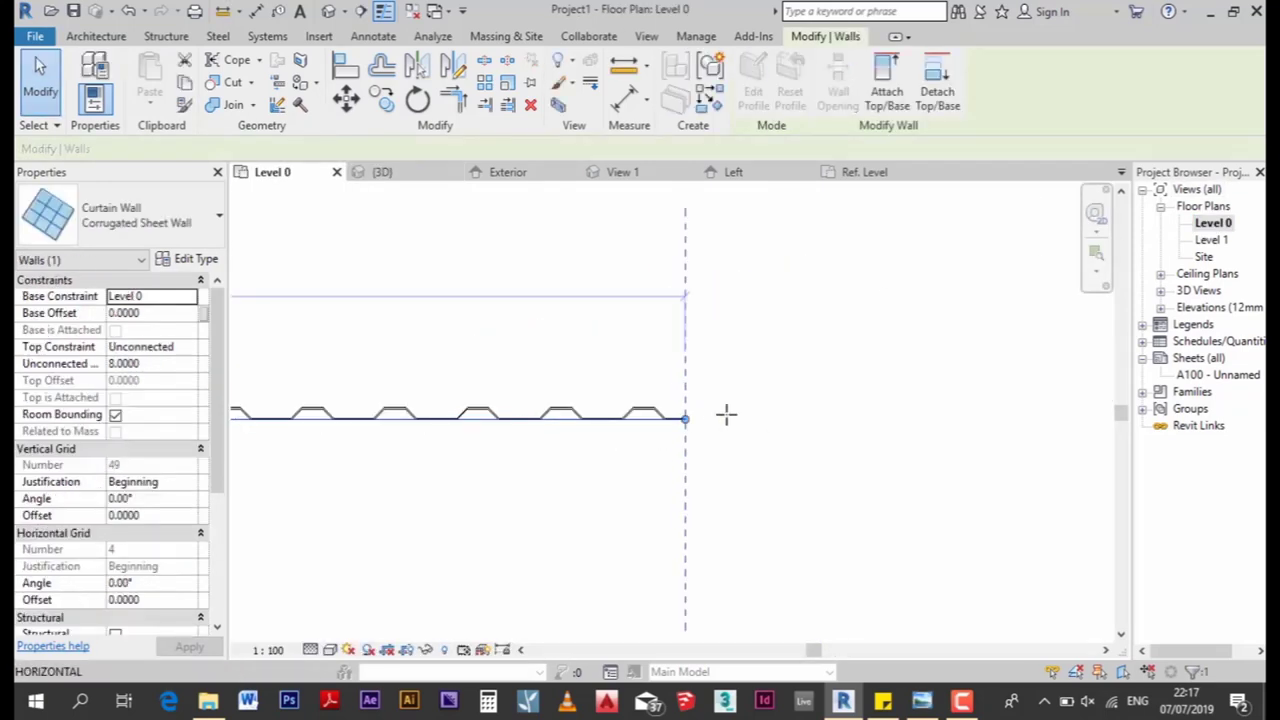
drag(684, 418, 776, 418)
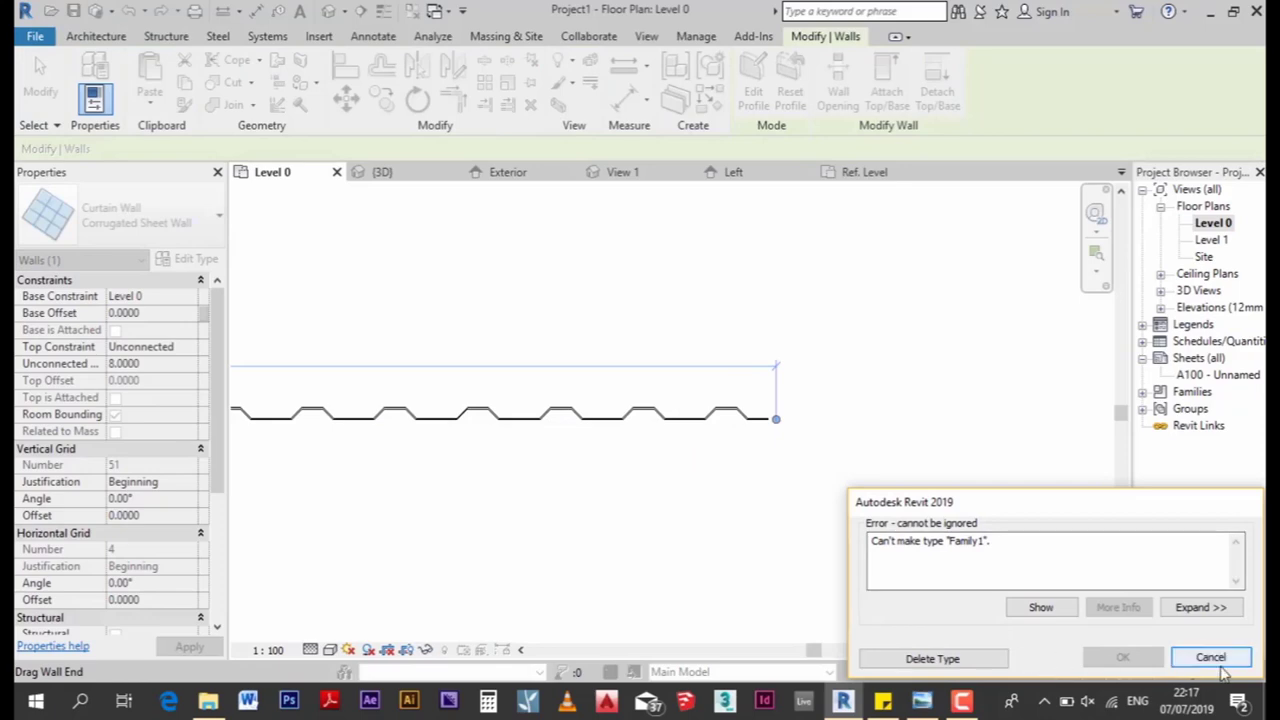
click(1215, 660)
click(687, 419)
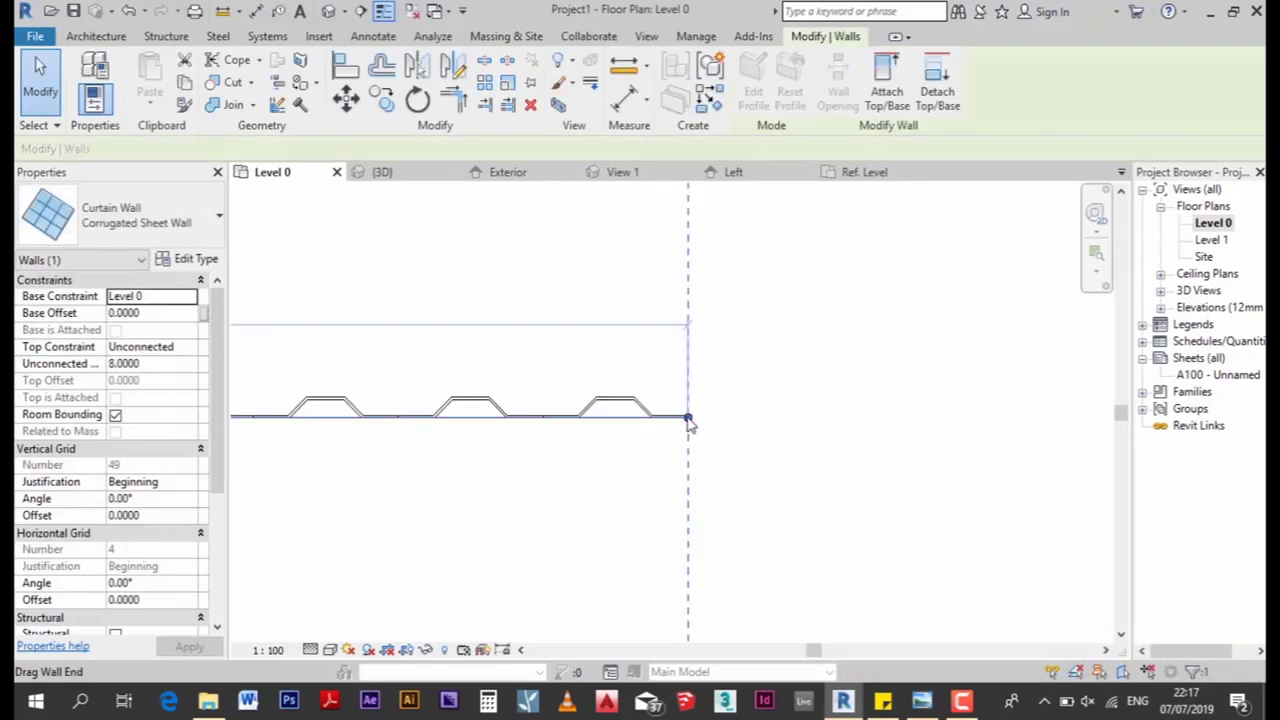
drag(688, 422, 822, 418)
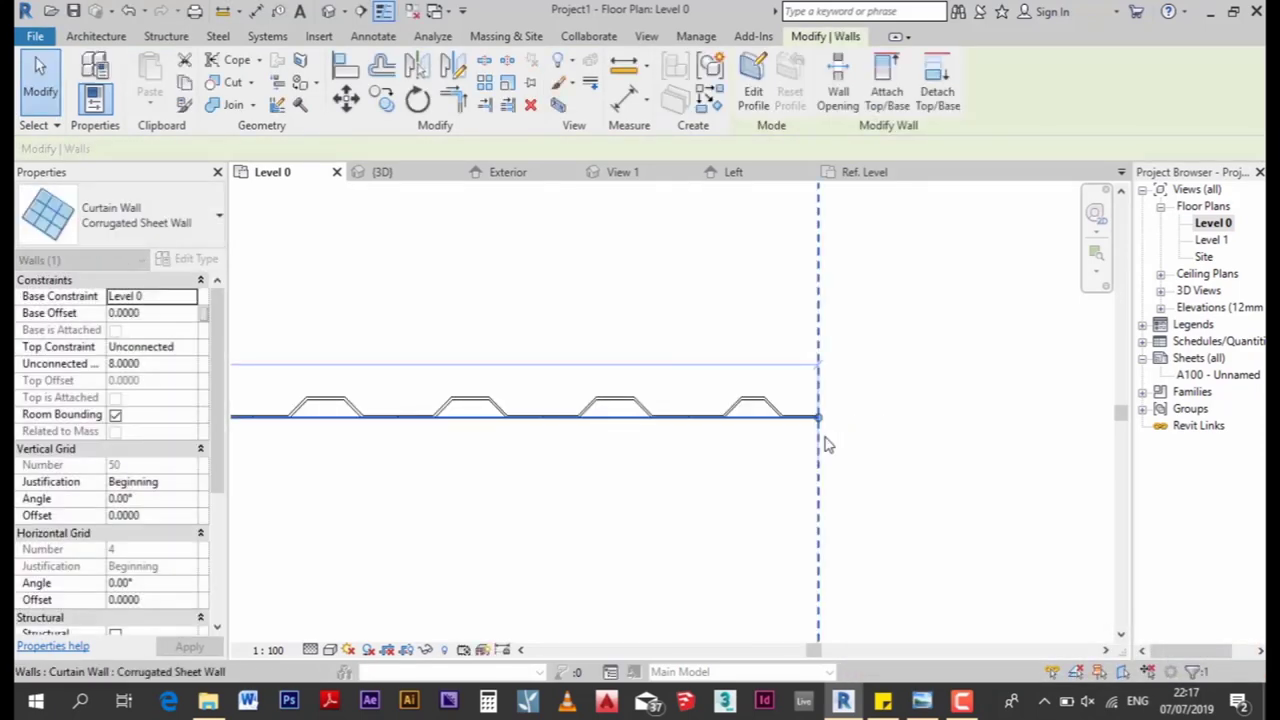
Check the lengthened wall, now at 50 corrugated grid lines, then clear the selection
mouse_move(654, 457)
middle_down()
mouse_move(742, 508)
mouse_move(888, 480)
middle_up()
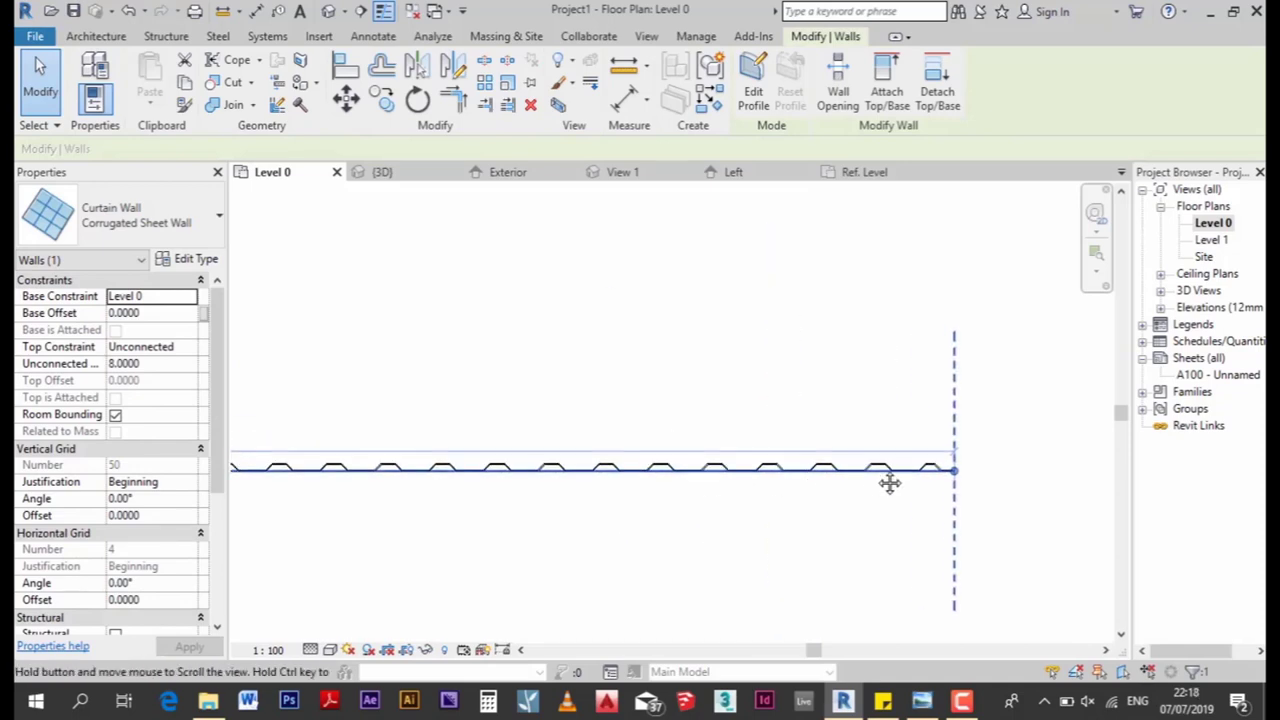
scroll(754, 426, down, 4)
scroll(412, 478, up, 2)
click(285, 475)
scroll(285, 475, up, 2)
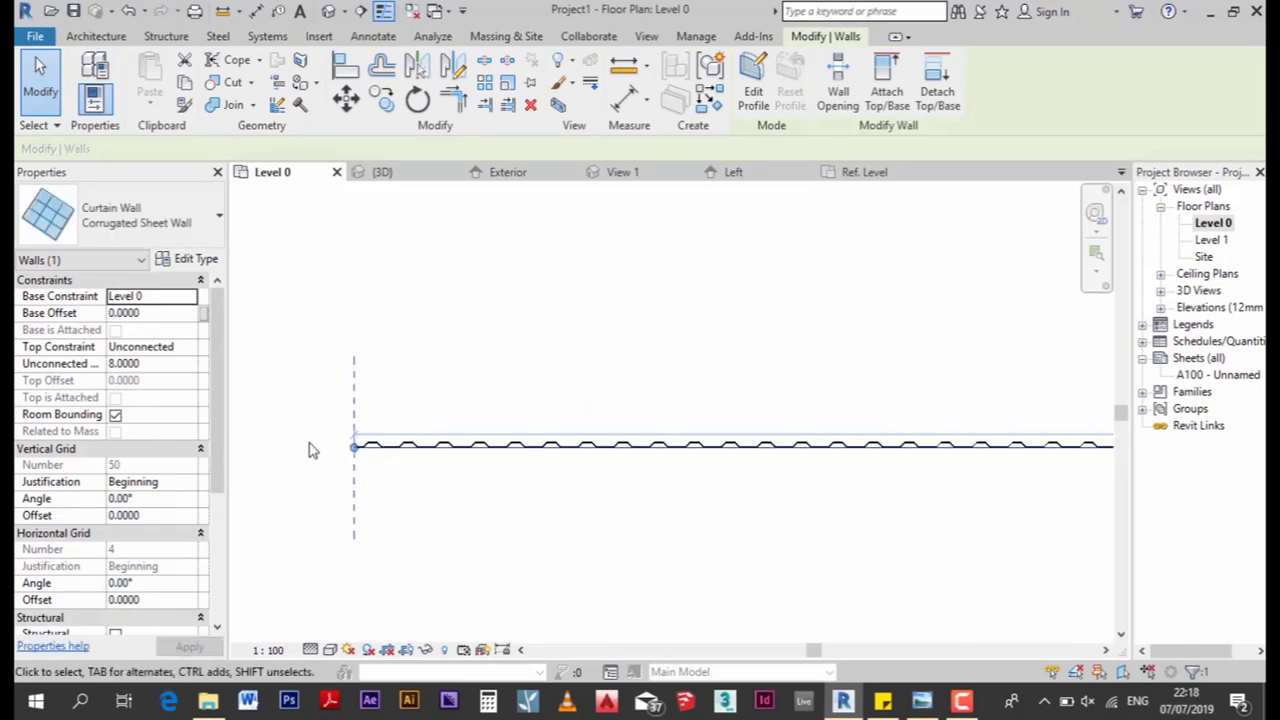
click(348, 415)
scroll(354, 331, down, 2)
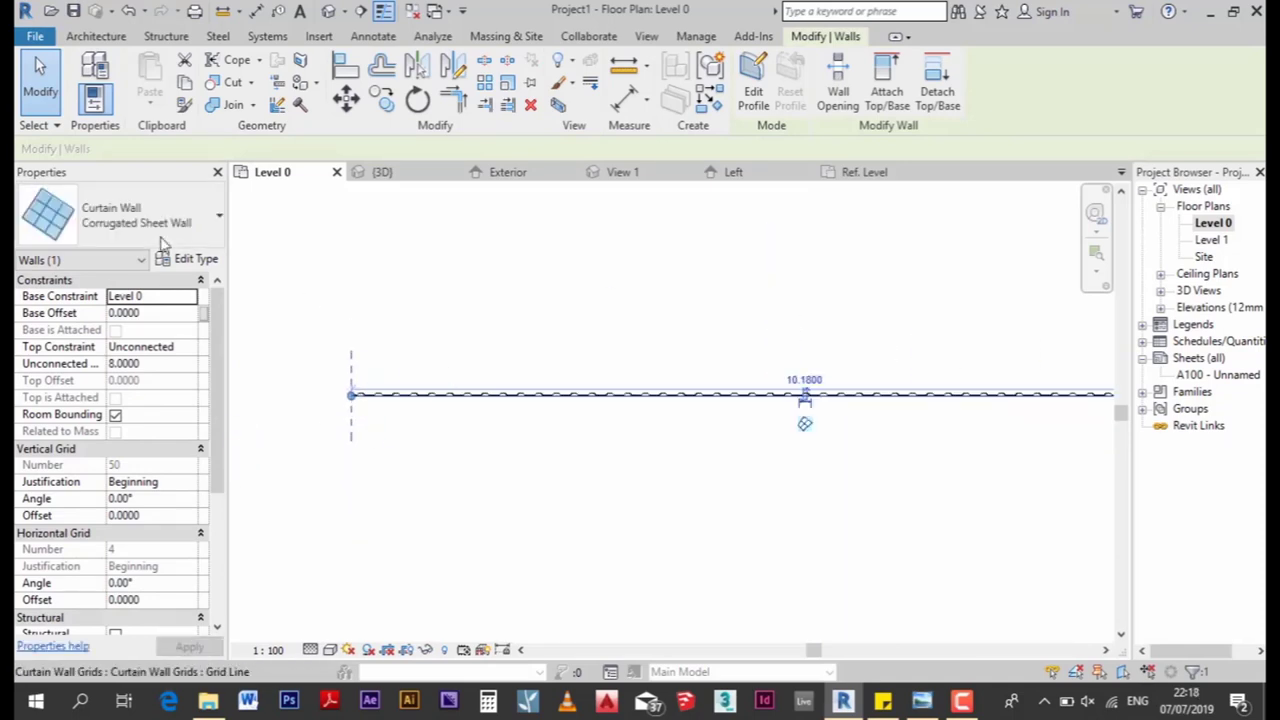
click(437, 300)
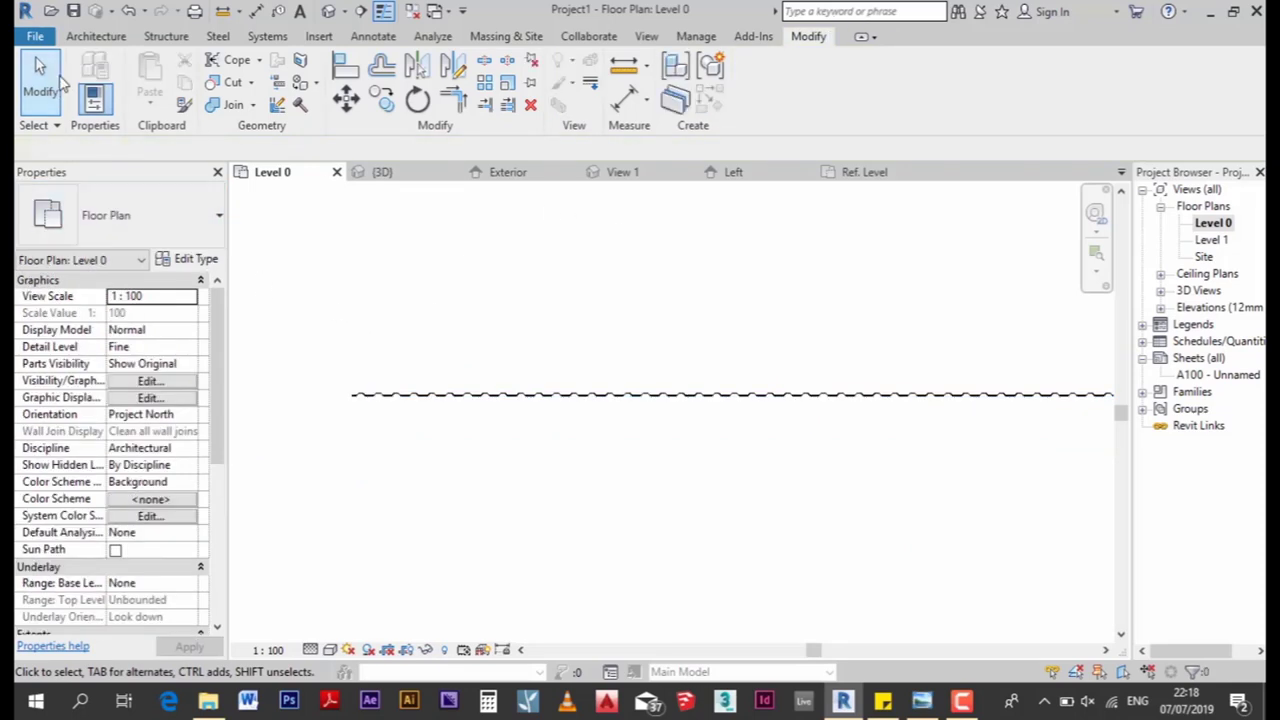
click(96, 36)
Start a footprint roof moved up to Level 1 and switch its type to Roof_SlopedGlazing
scroll(425, 250, down, 4)
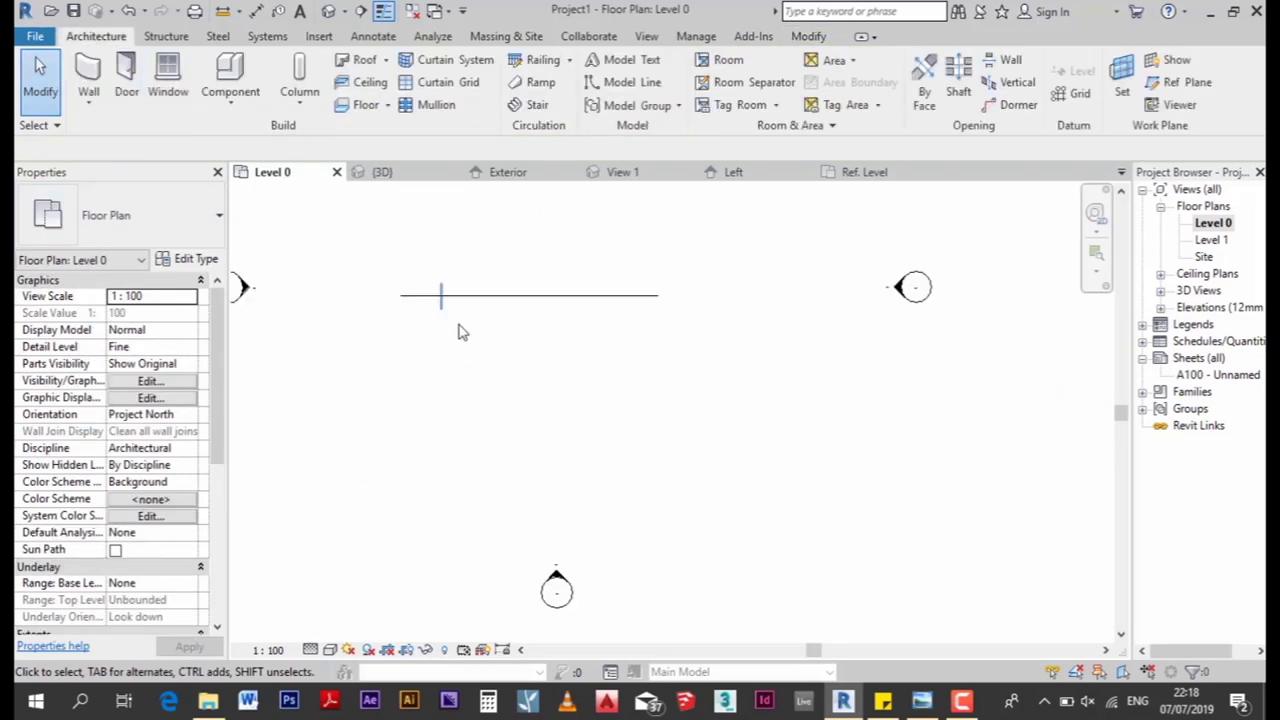
click(362, 60)
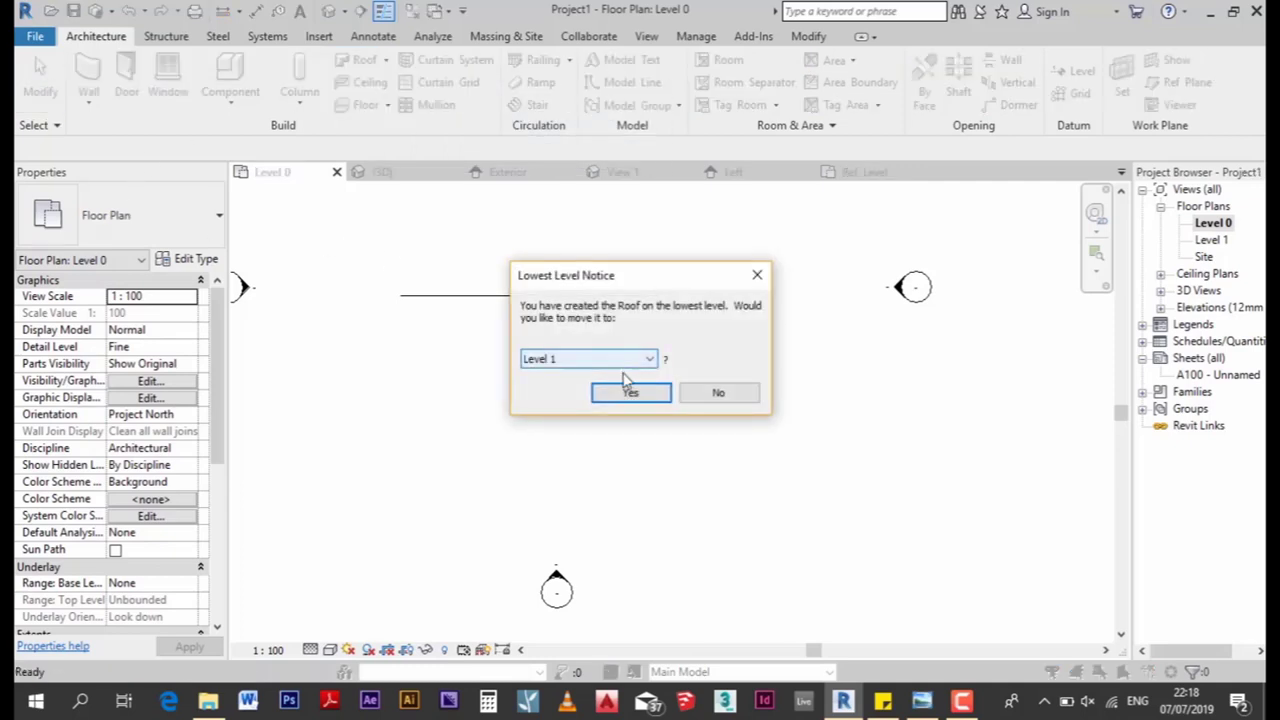
click(628, 394)
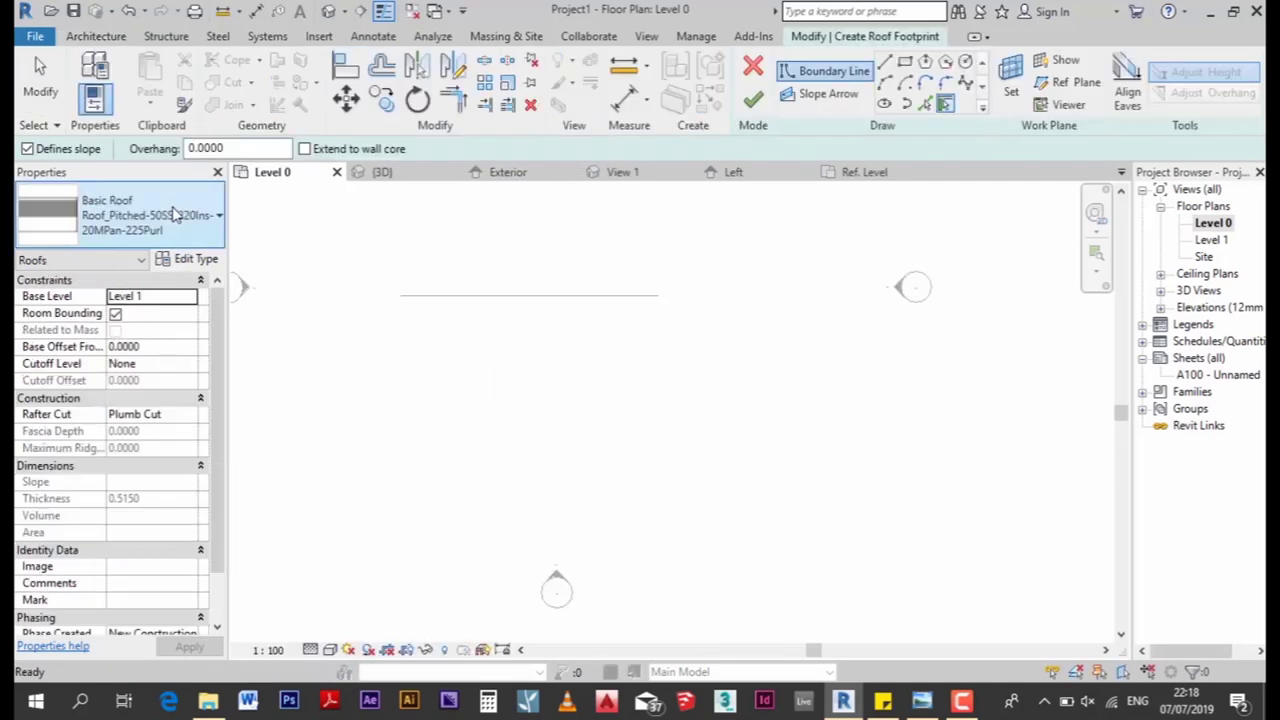
click(175, 215)
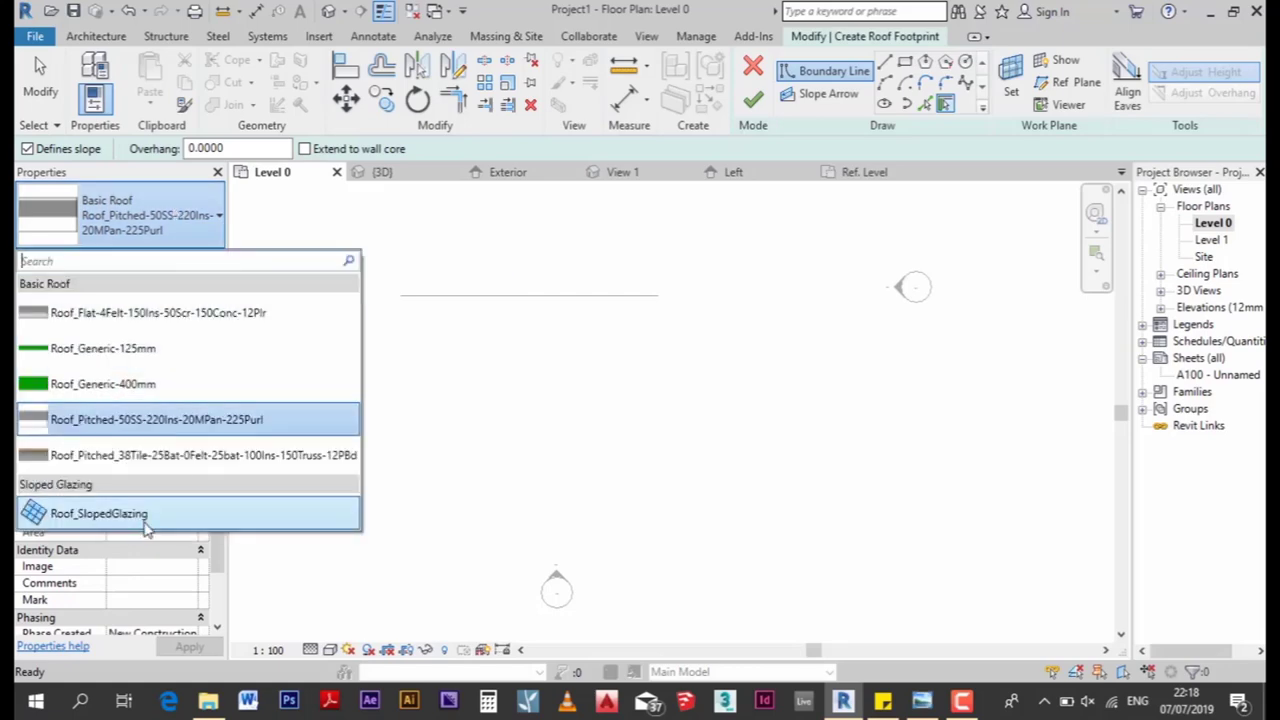
click(143, 515)
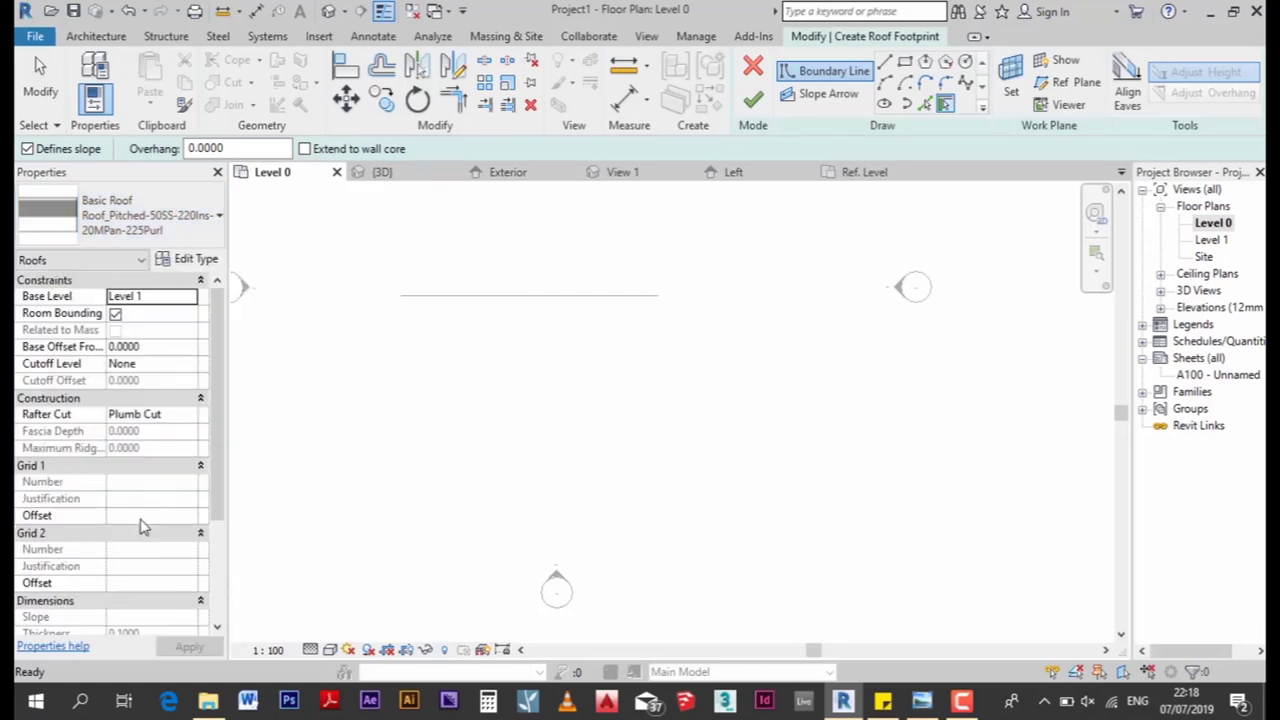
Duplicate the sloped glazing roof type as 'Corrugated Sheet Roof'
click(185, 258)
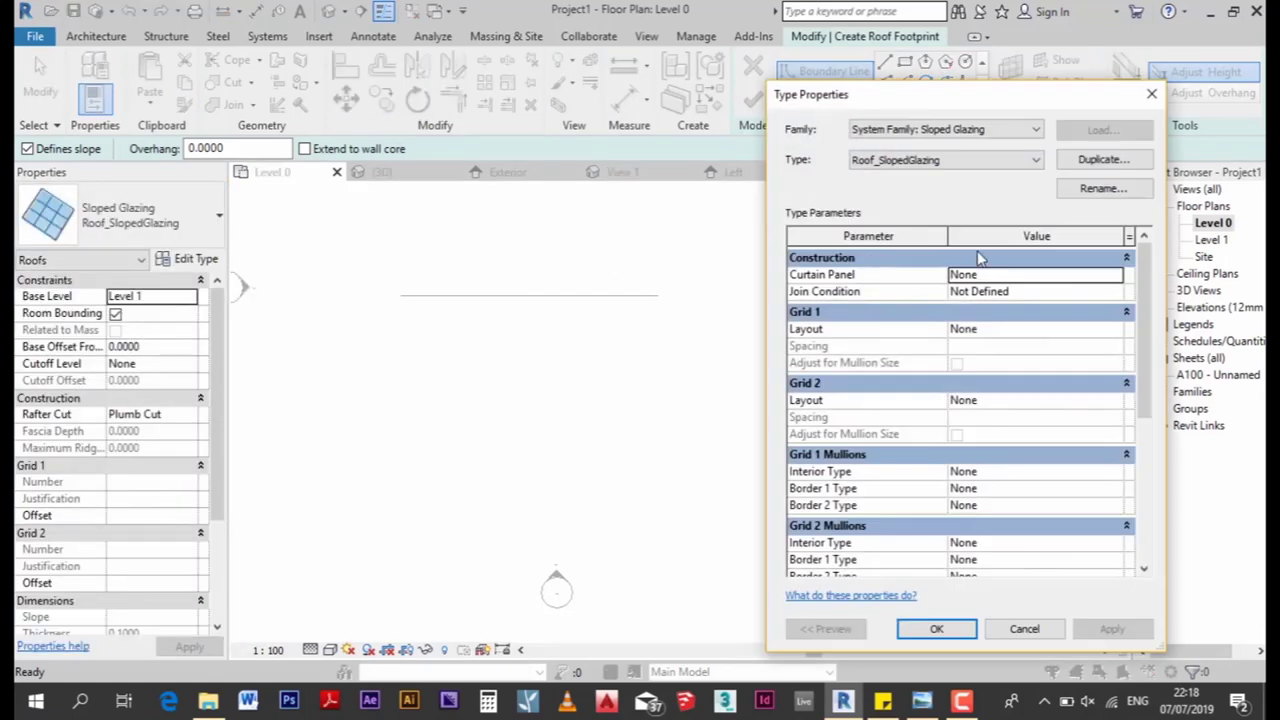
click(1093, 160)
text(Corrugated Sheet Roof)
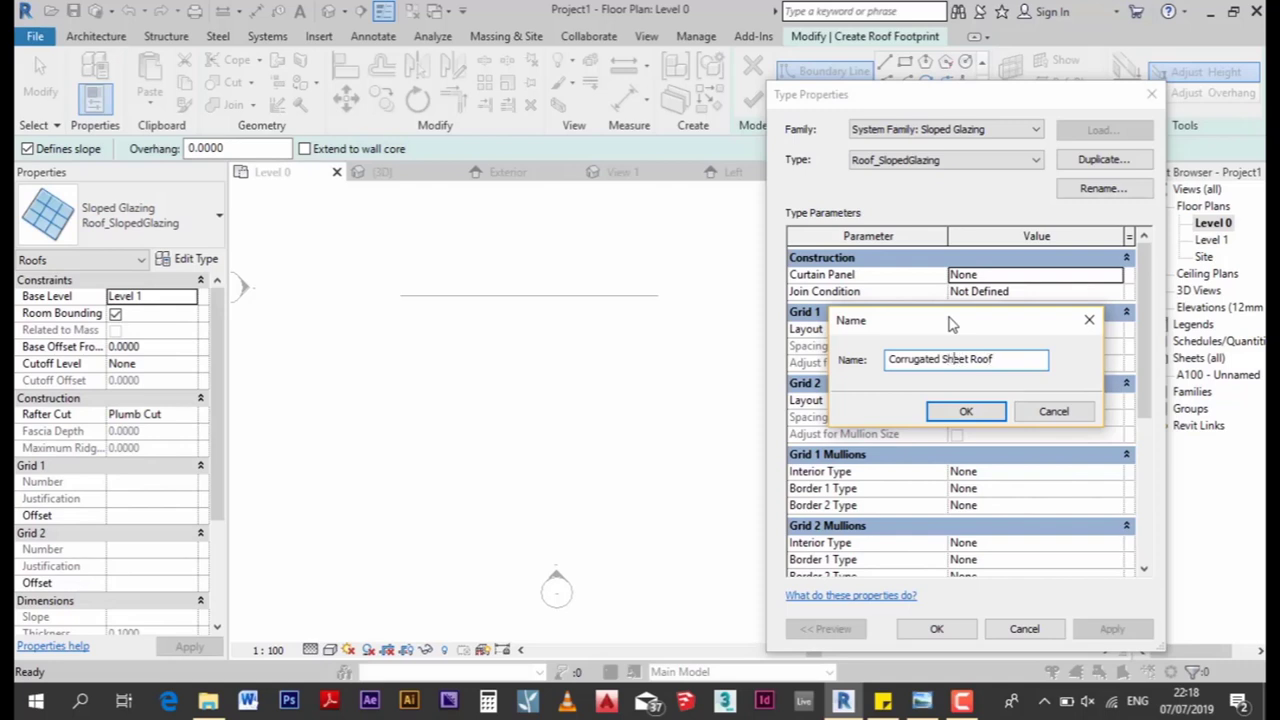
key(Return)
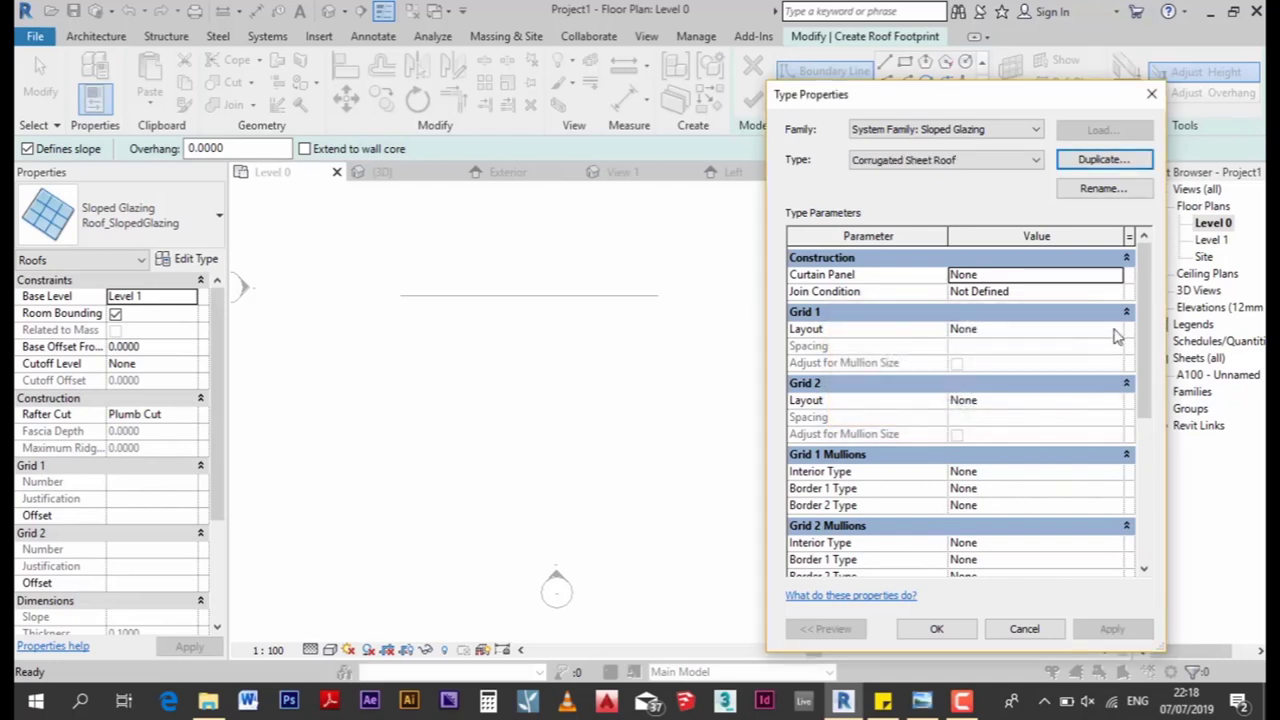
Set Grid 1 to Fixed Distance at 0.2000 and the curtain panel to Family1 : Family1
click(1094, 333)
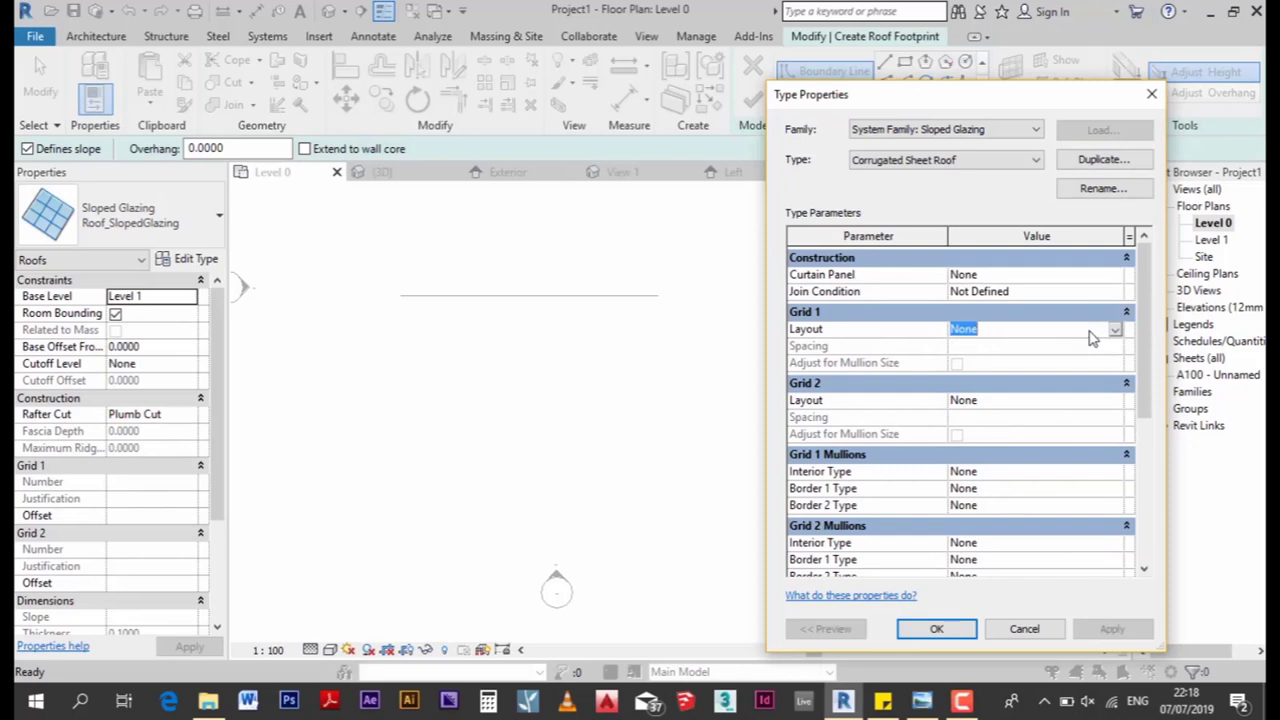
click(1117, 333)
click(1068, 362)
click(1058, 349)
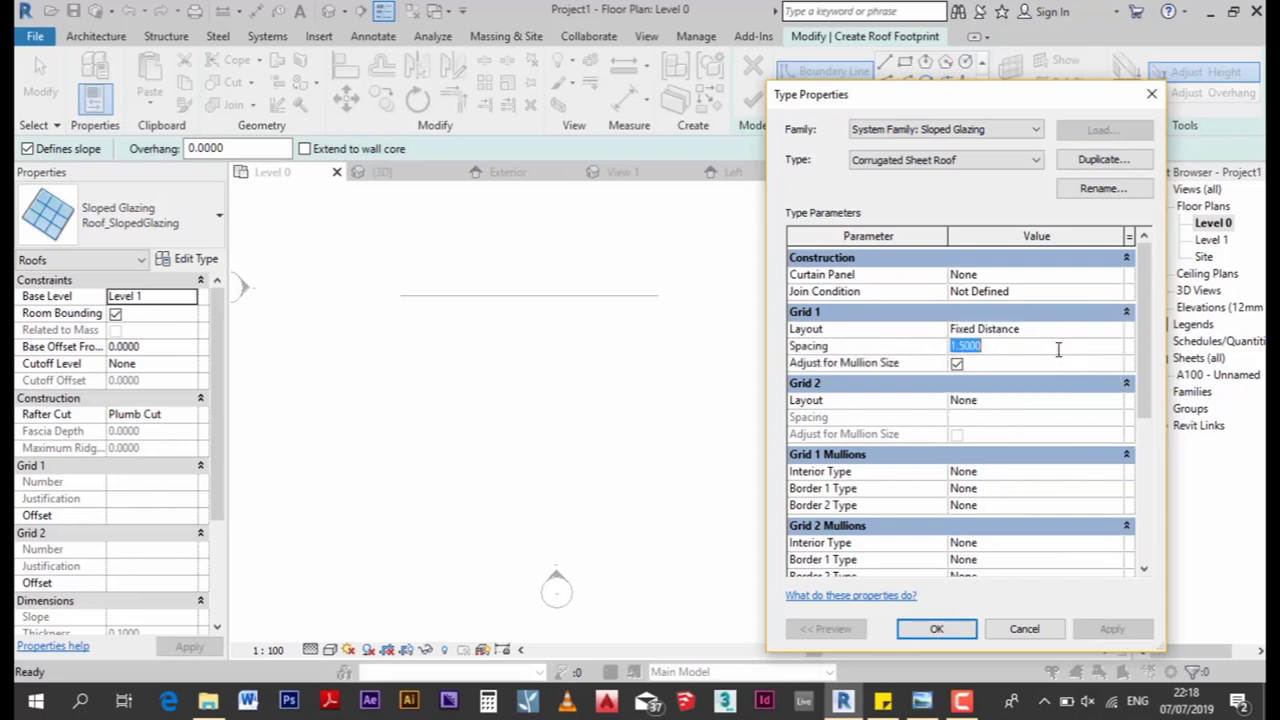
text(0.2000)
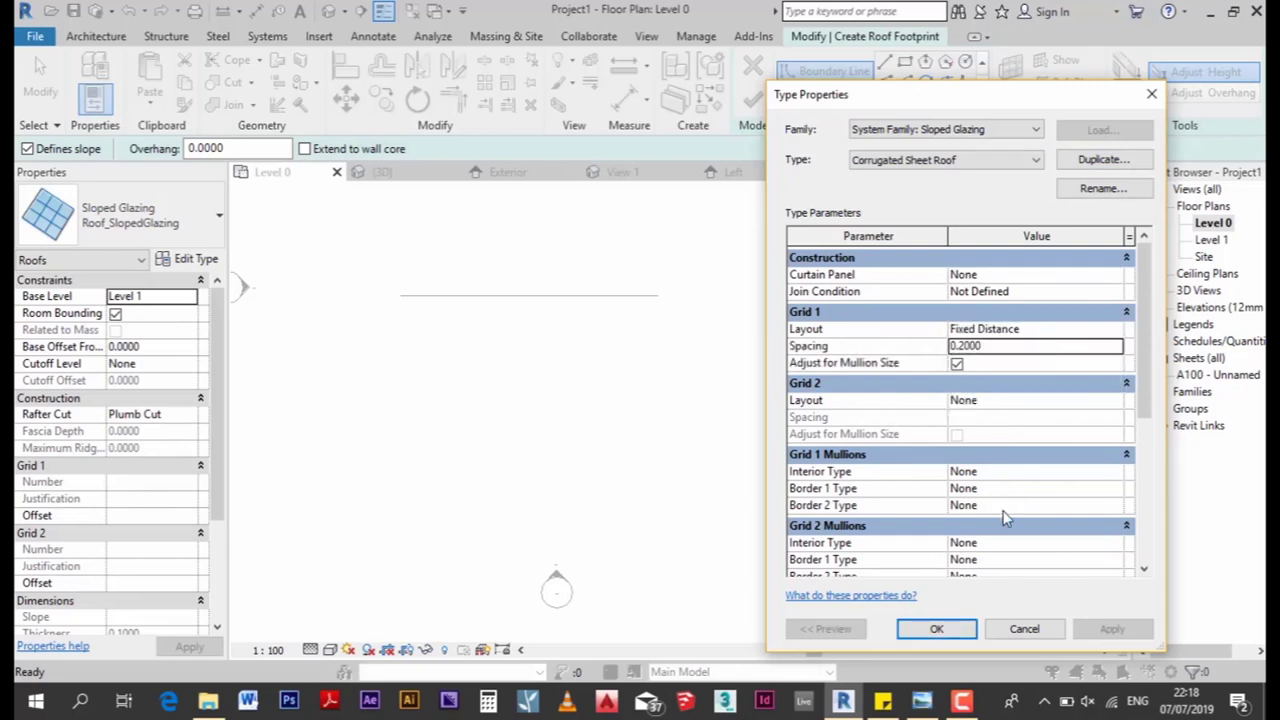
click(1118, 275)
click(1040, 306)
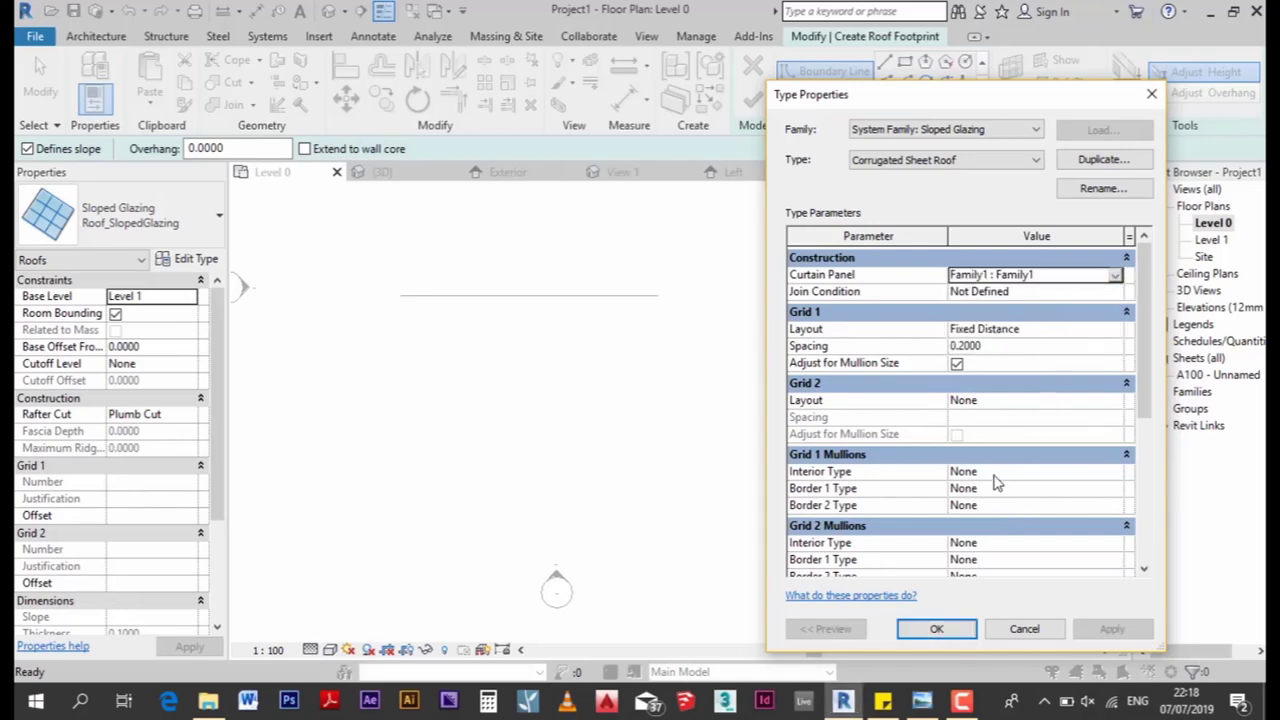
click(936, 628)
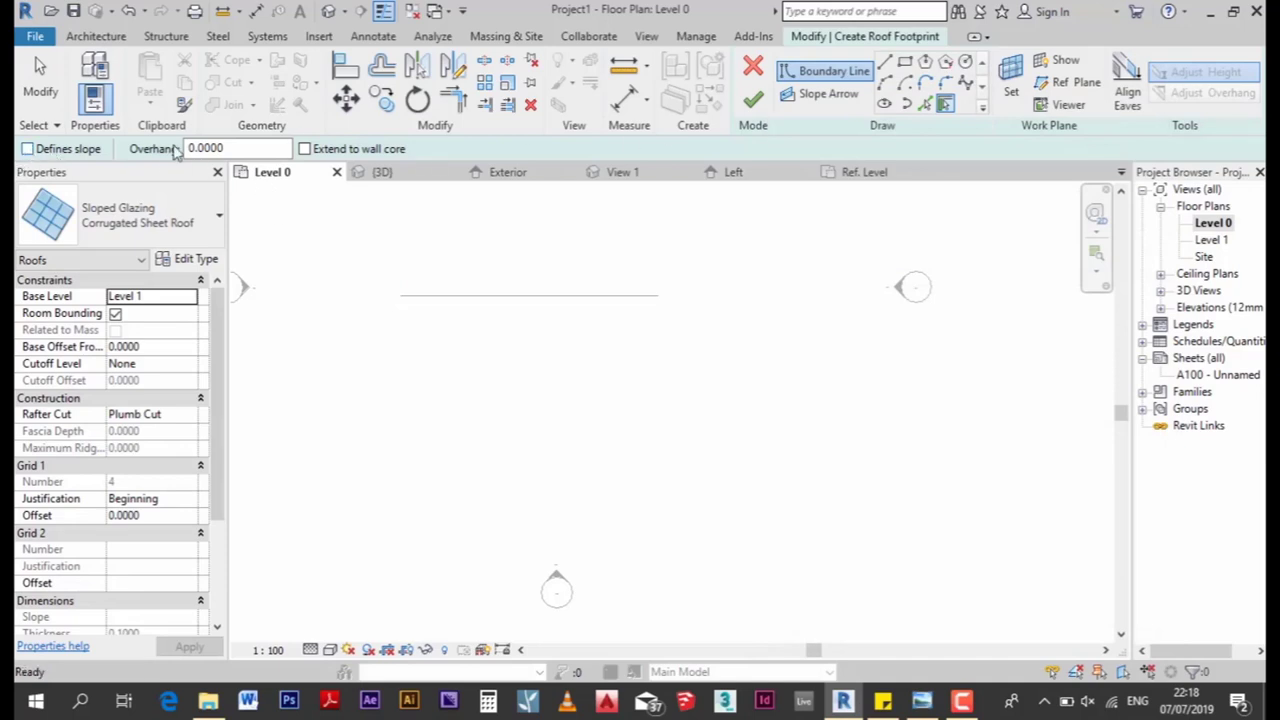
Sketch a rectangular roof footprint in the plan
click(905, 61)
click(418, 391)
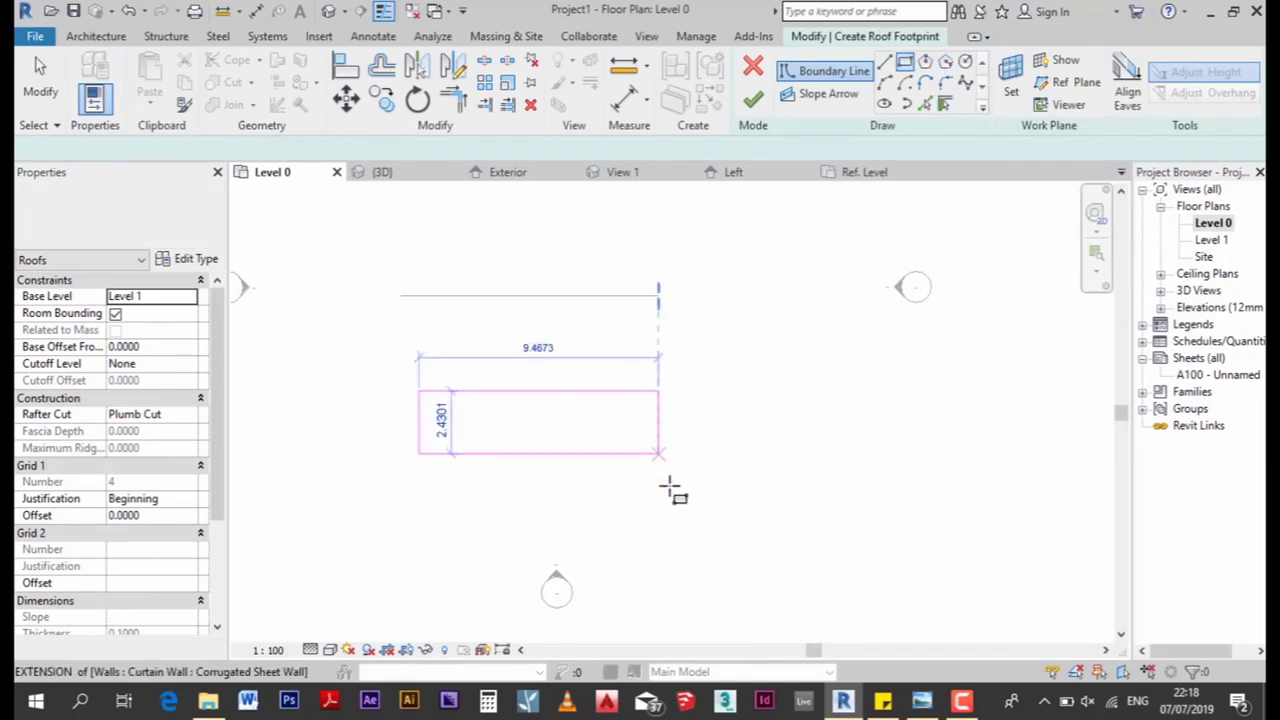
click(670, 490)
scroll(571, 466, up, 2)
middle_drag(571, 466, 600, 334)
key(Escape)
key(Escape)
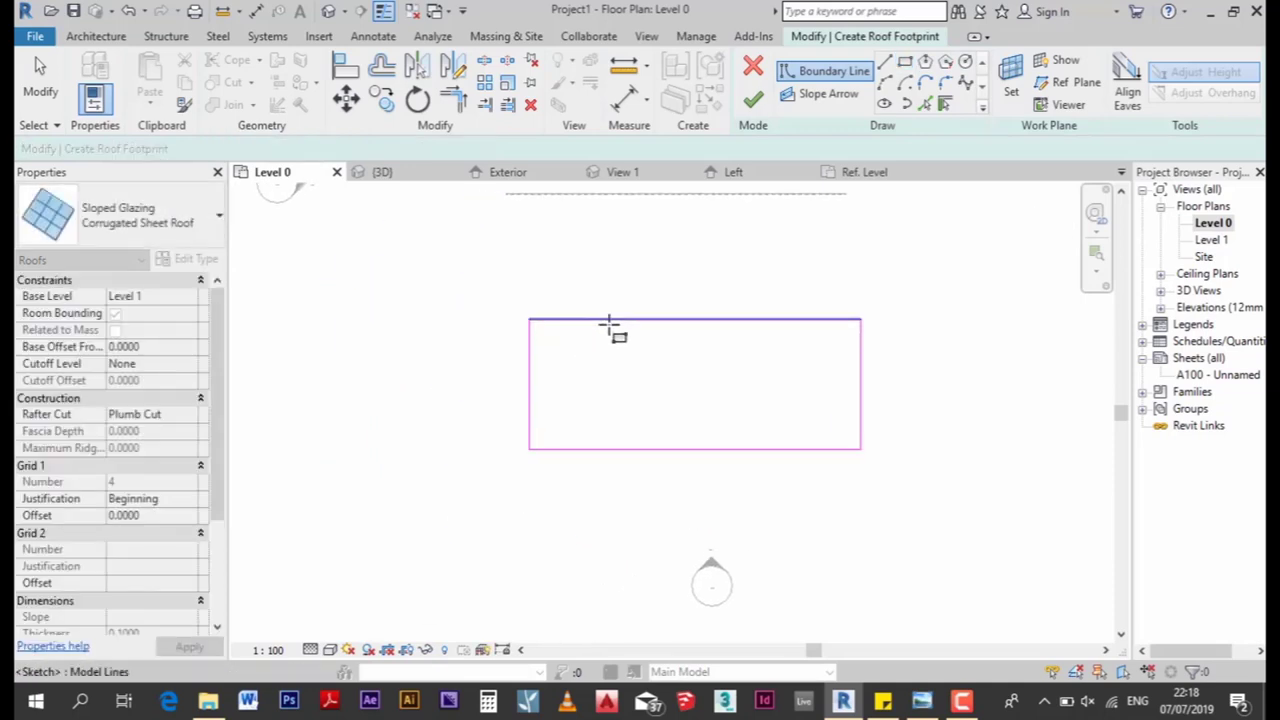
Resize the footprint to 4.0000 deep and 10.0000 wide, then finish the roof
click(605, 312)
click(480, 385)
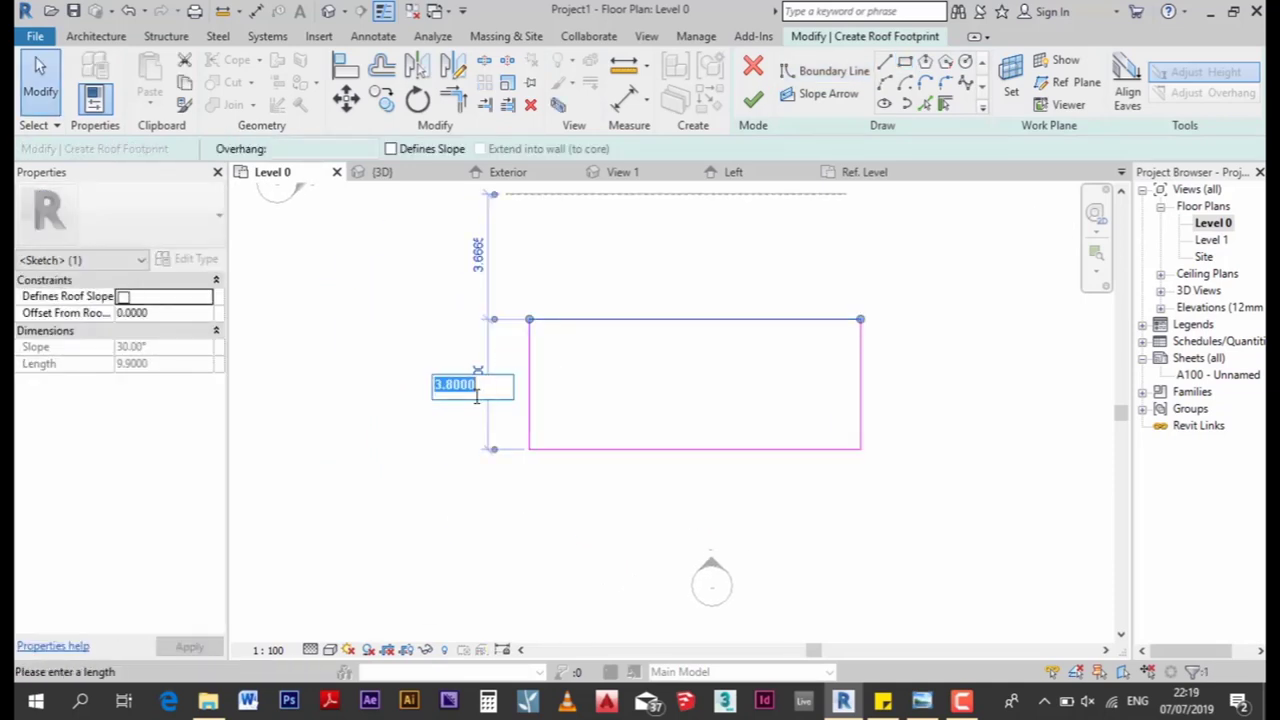
text(4)
key(Return)
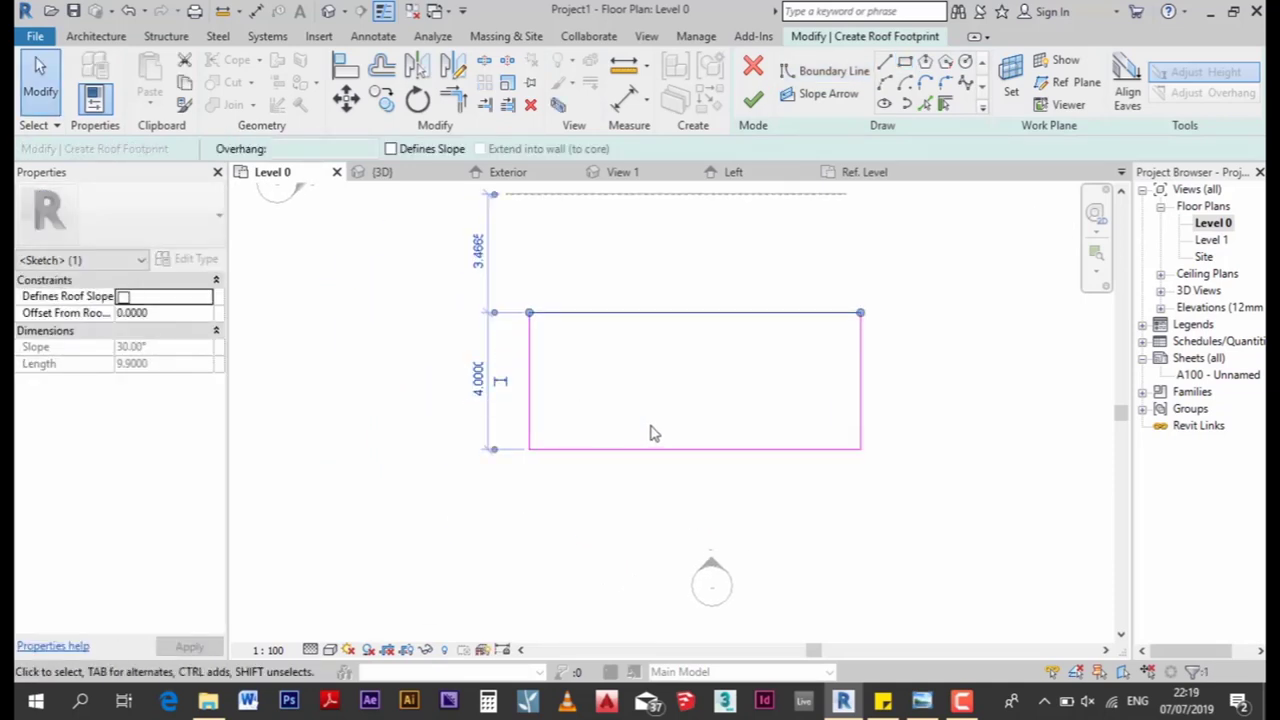
click(860, 430)
click(693, 482)
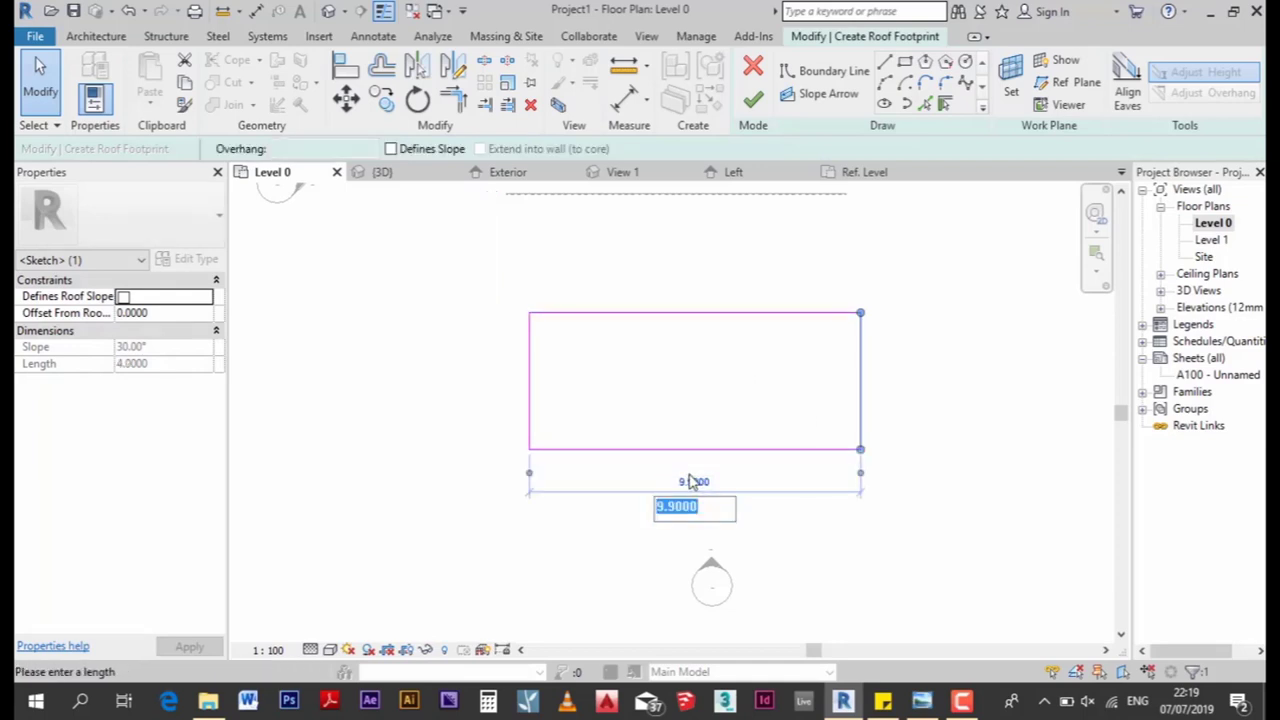
text(0)
key(Return)
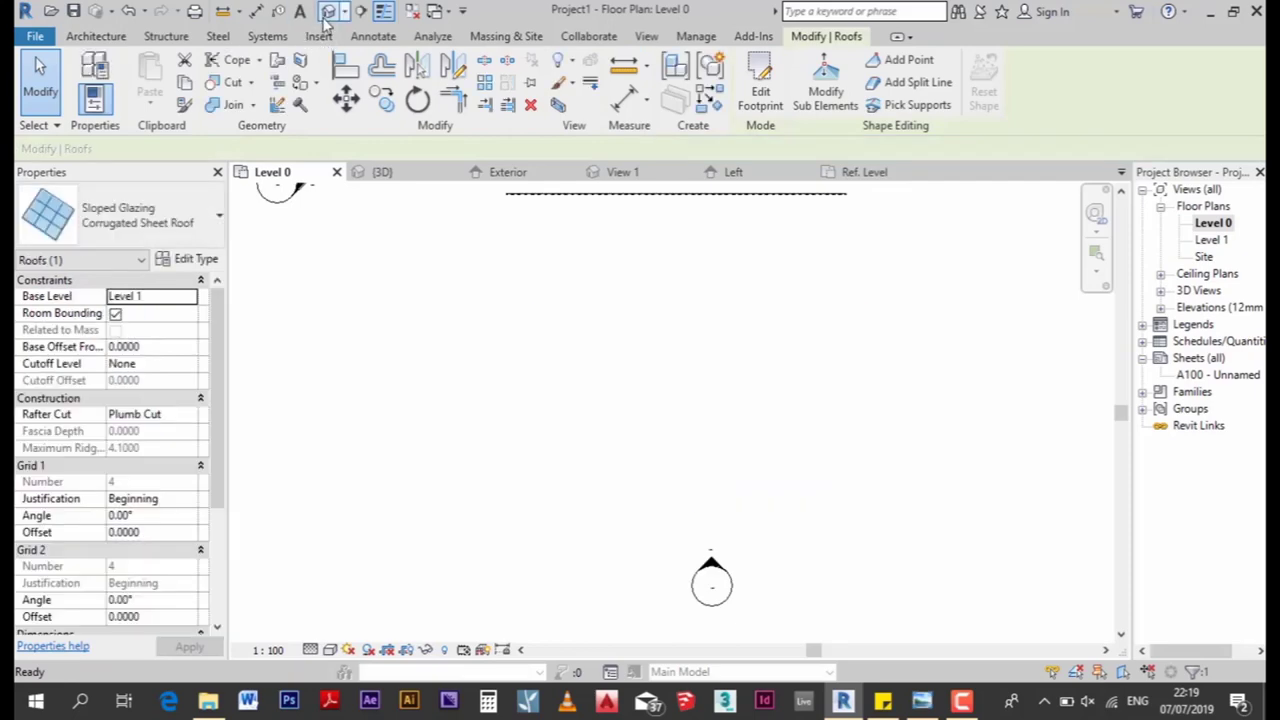
click(329, 11)
Orbit the 3D model, then inspect the roof grid in the Site plan
key(Escape)
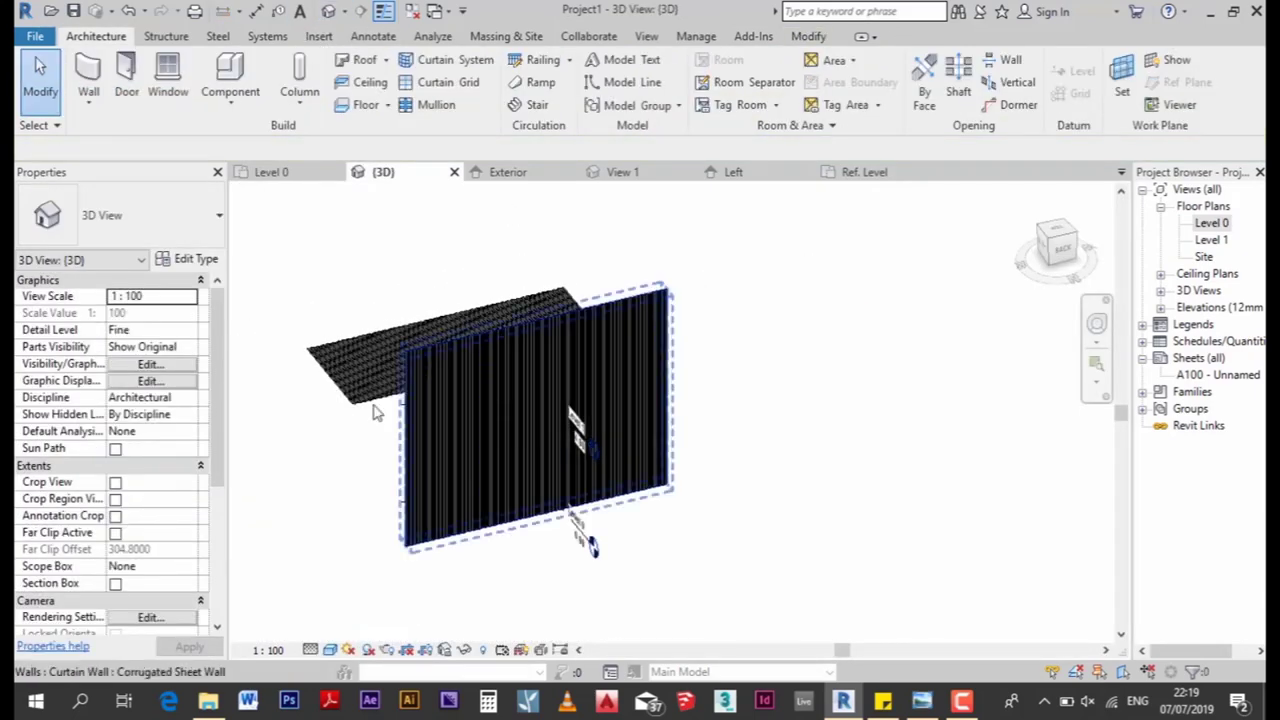
mouse_move(578, 525)
shift+middle_down()
mouse_move(575, 418)
mouse_move(453, 484)
mouse_move(471, 543)
mouse_move(443, 449)
mouse_move(474, 490)
mouse_move(908, 380)
shift+middle_up()
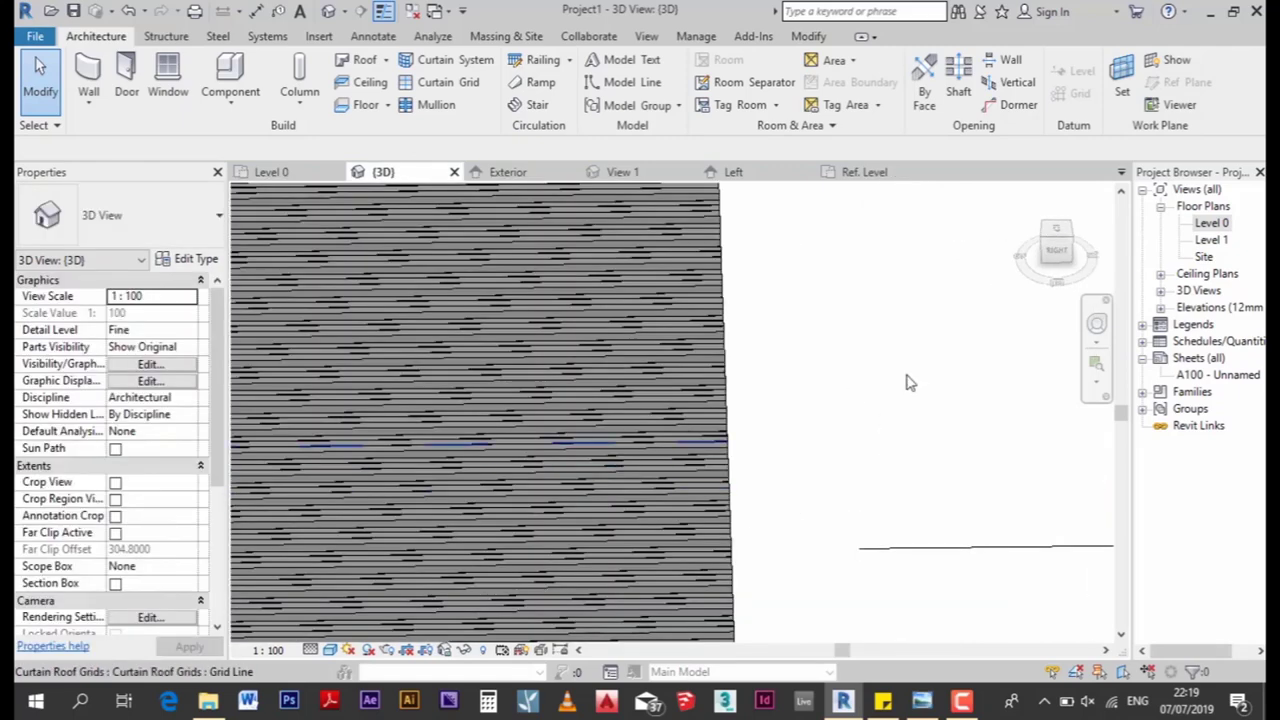
click(1204, 257)
double_click(1204, 257)
scroll(600, 500, up, 5)
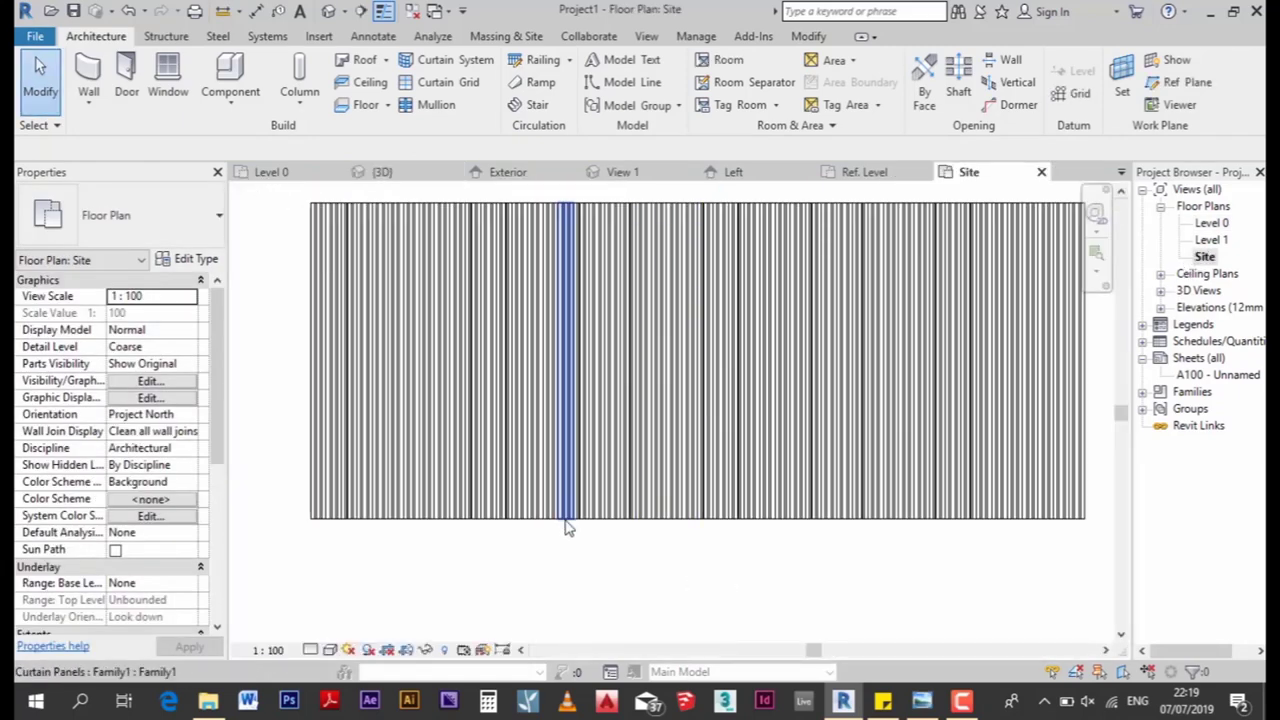
scroll(470, 480, up, 2)
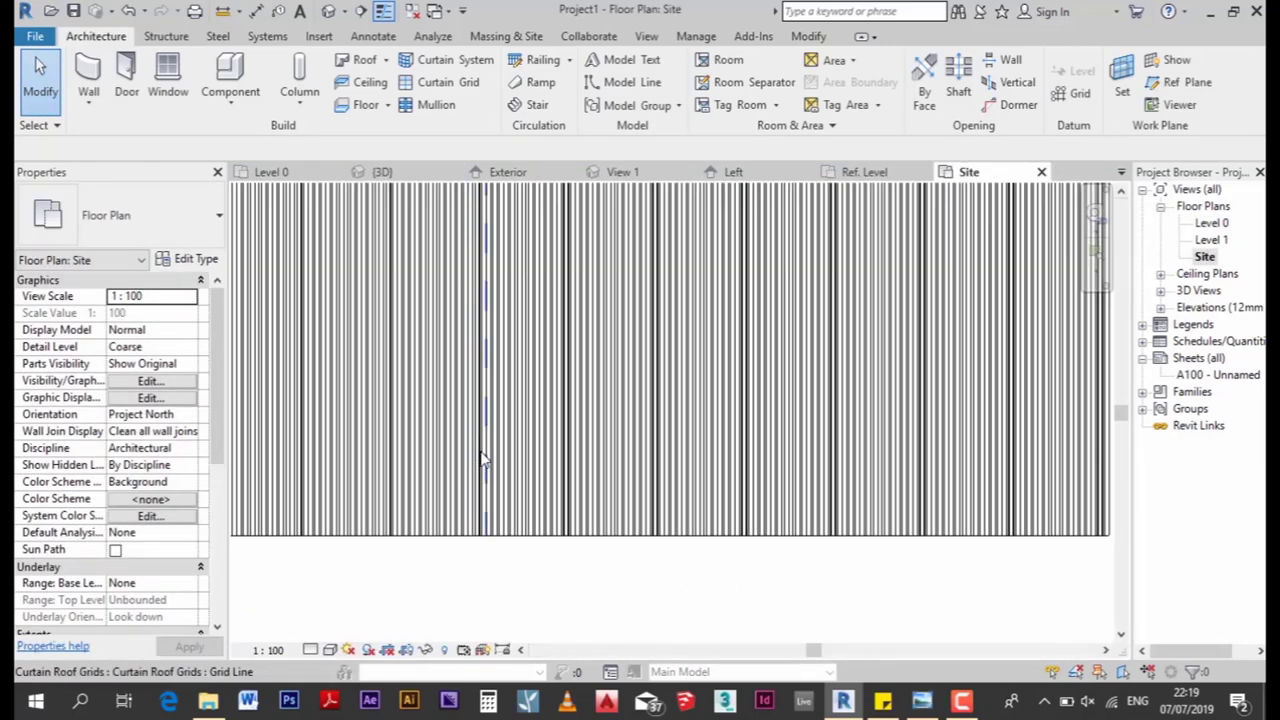
scroll(525, 485, down, 2)
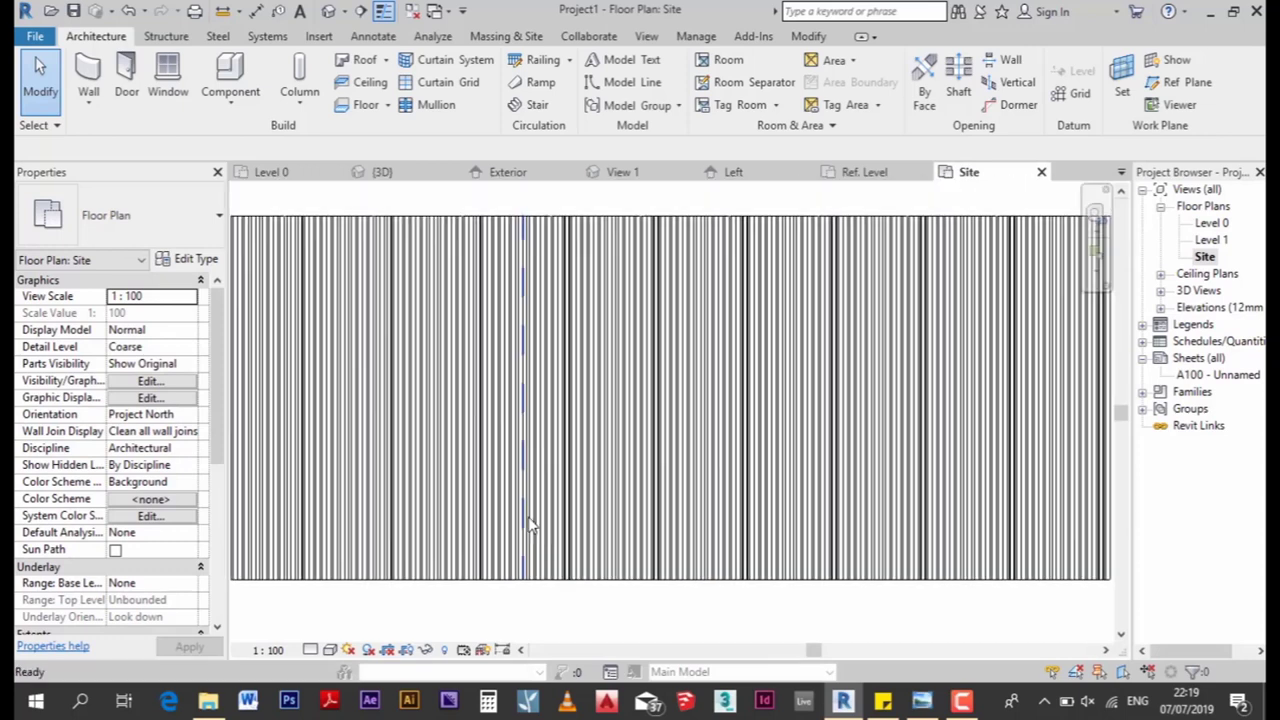
scroll(535, 500, down, 2)
scroll(545, 495, up, 2)
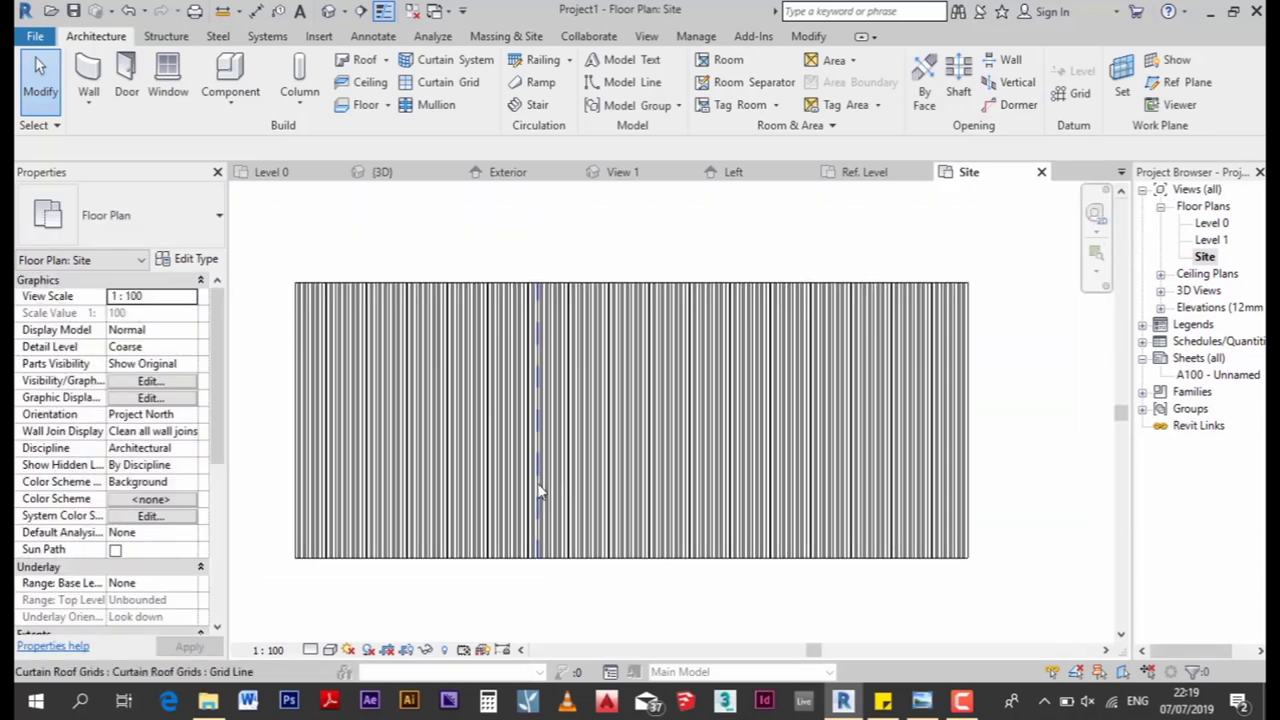
scroll(414, 366, up, 2)
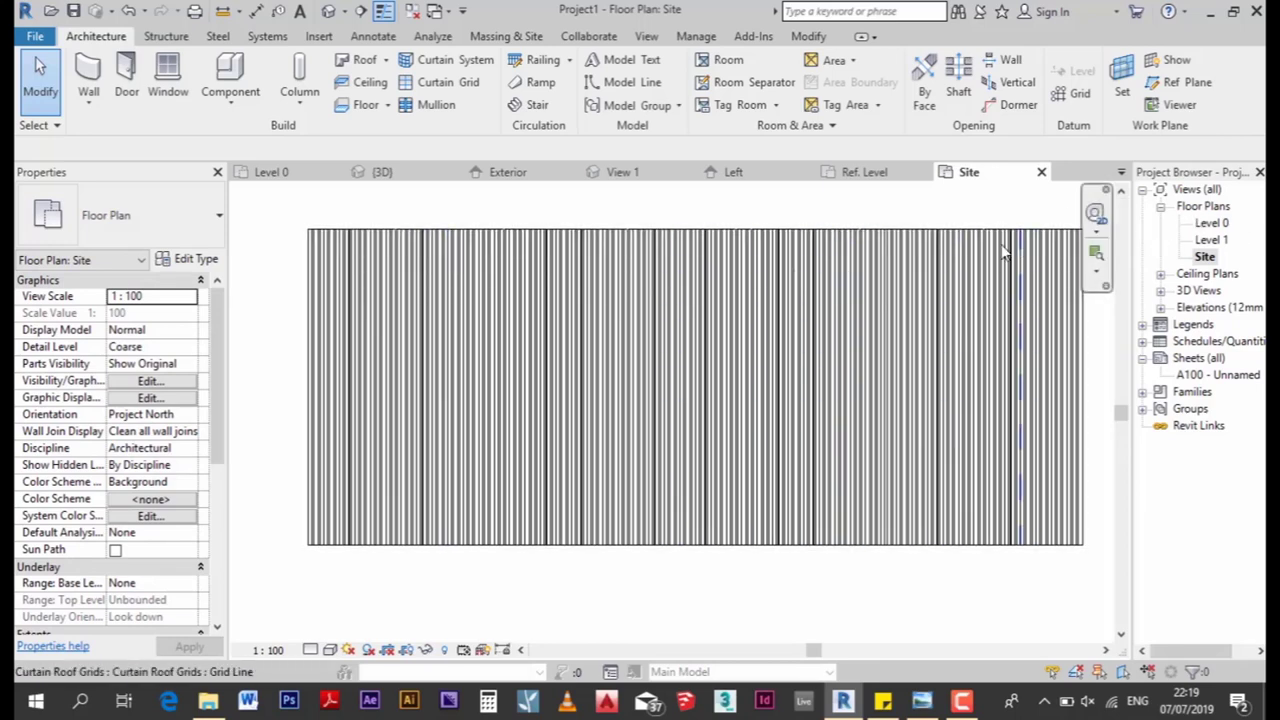
click(1096, 214)
Return to 3D, orbit to an oblique angle and select a corrugated wall panel
click(328, 11)
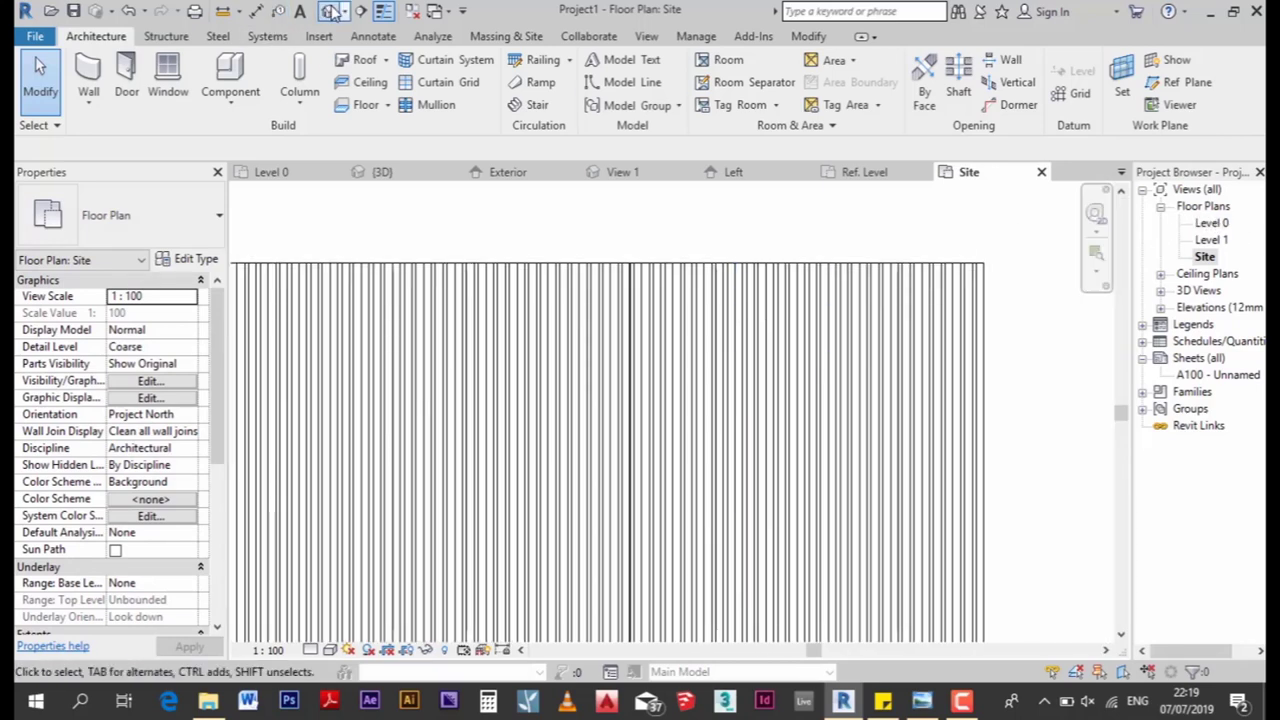
shift+middle_drag(680, 412, 560, 380)
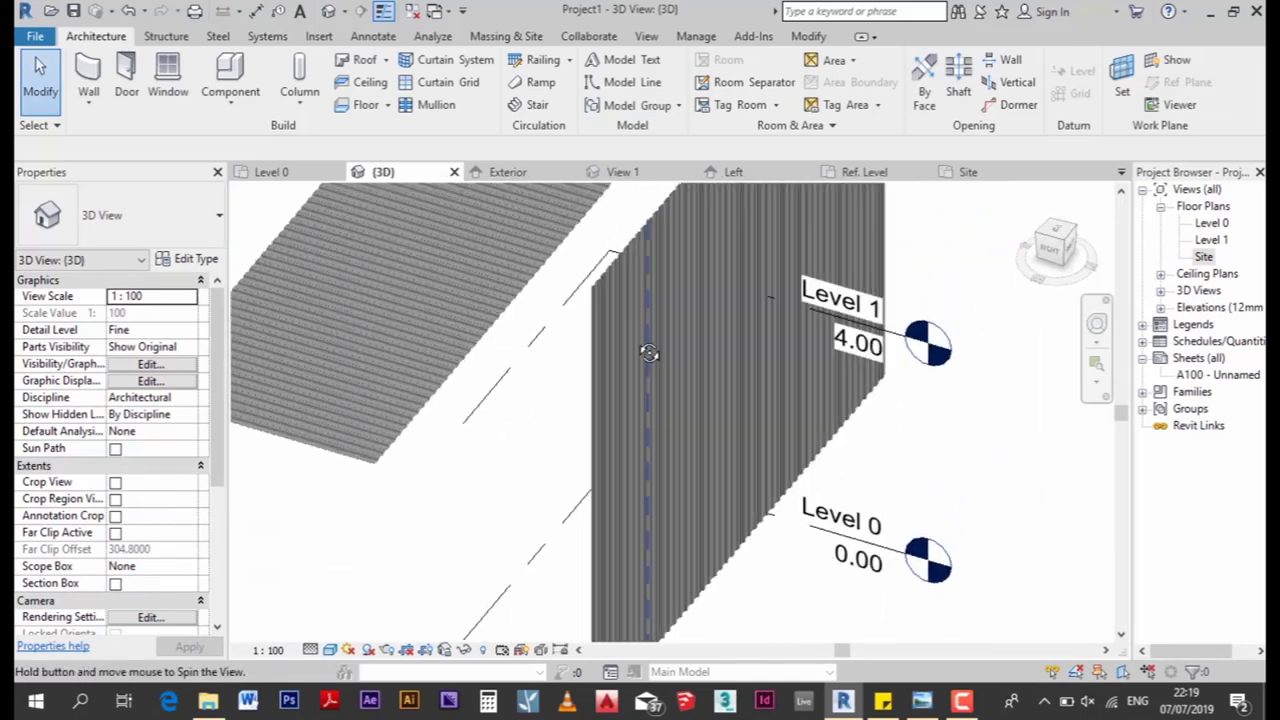
scroll(464, 322, up, 3)
scroll(354, 280, up, 3)
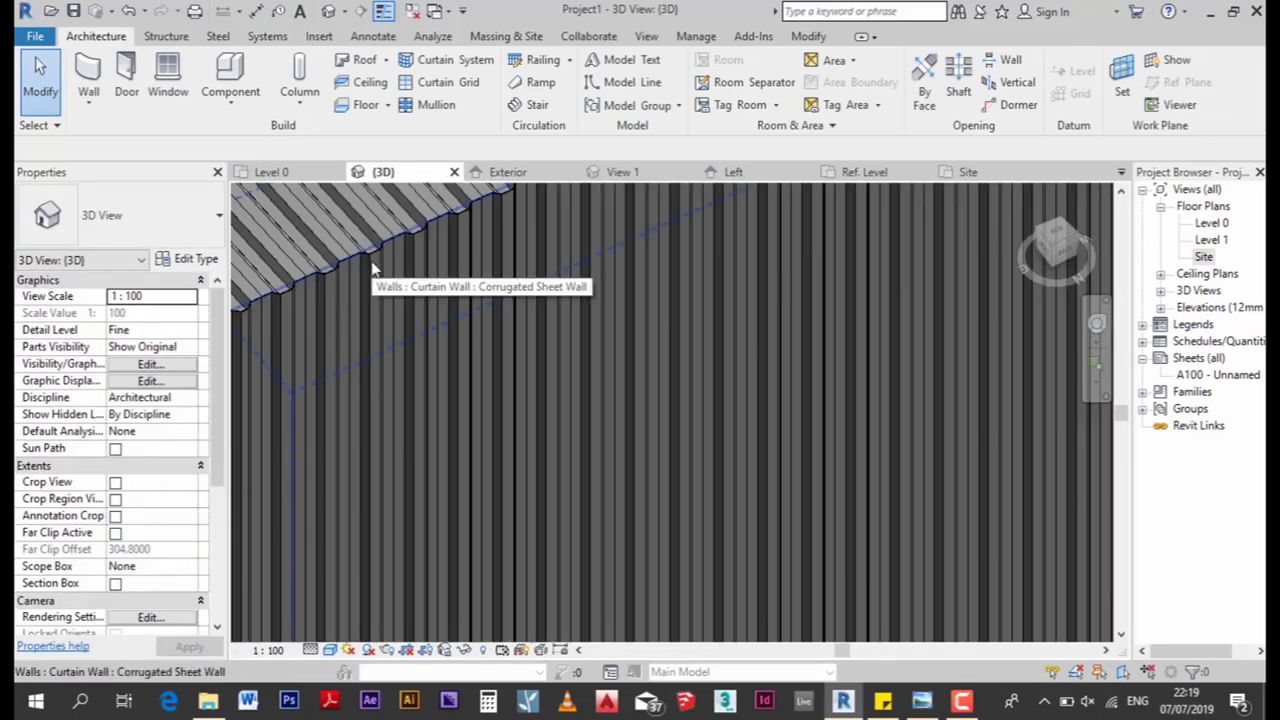
scroll(649, 379, down, 3)
click(564, 412)
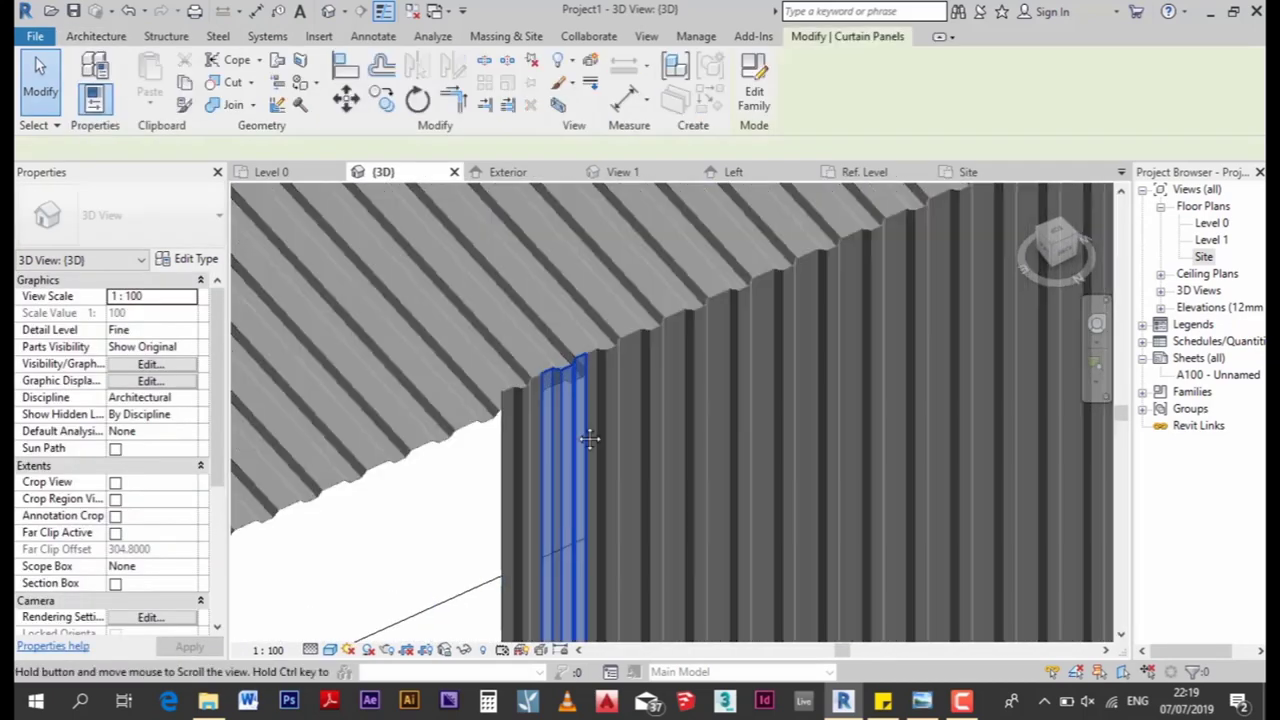
shift+middle_drag(564, 412, 503, 357)
Apply Sheet Thickness 0.0050, Uncorrugated Length 0.0300 and Corrugation Depth 0.0400 to Family1 panels
click(190, 258)
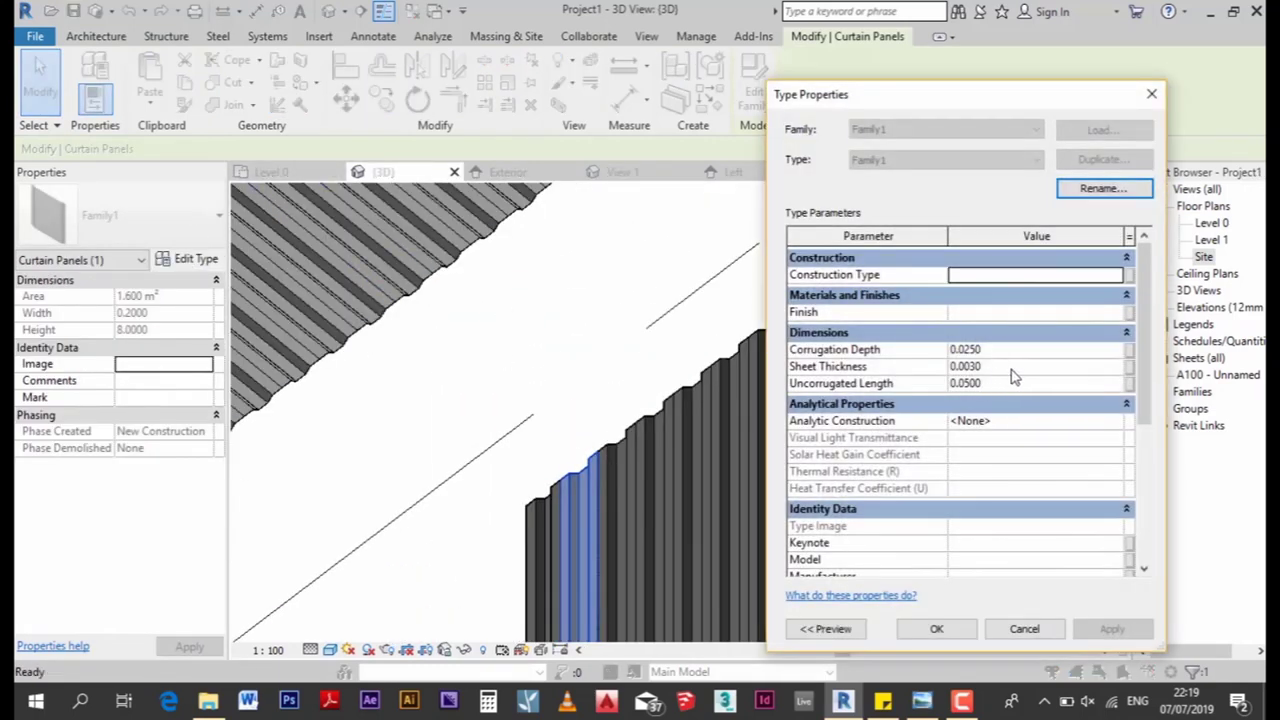
click(1012, 368)
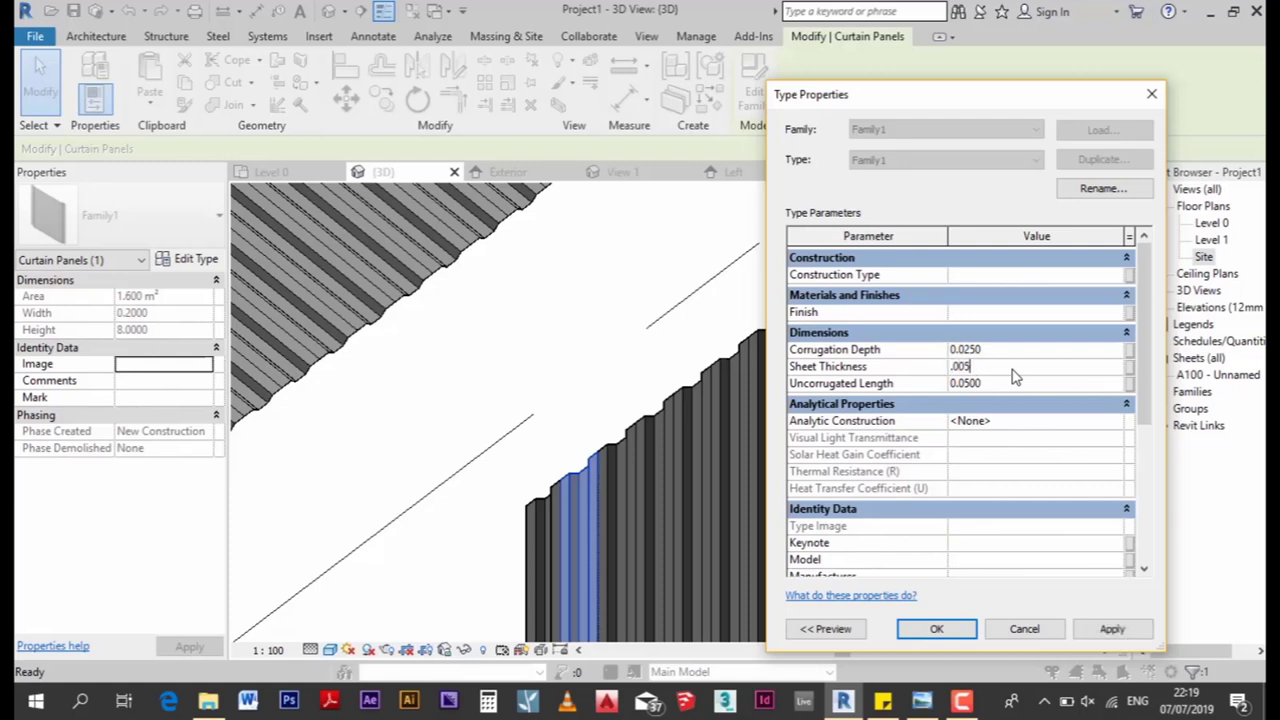
click(1106, 630)
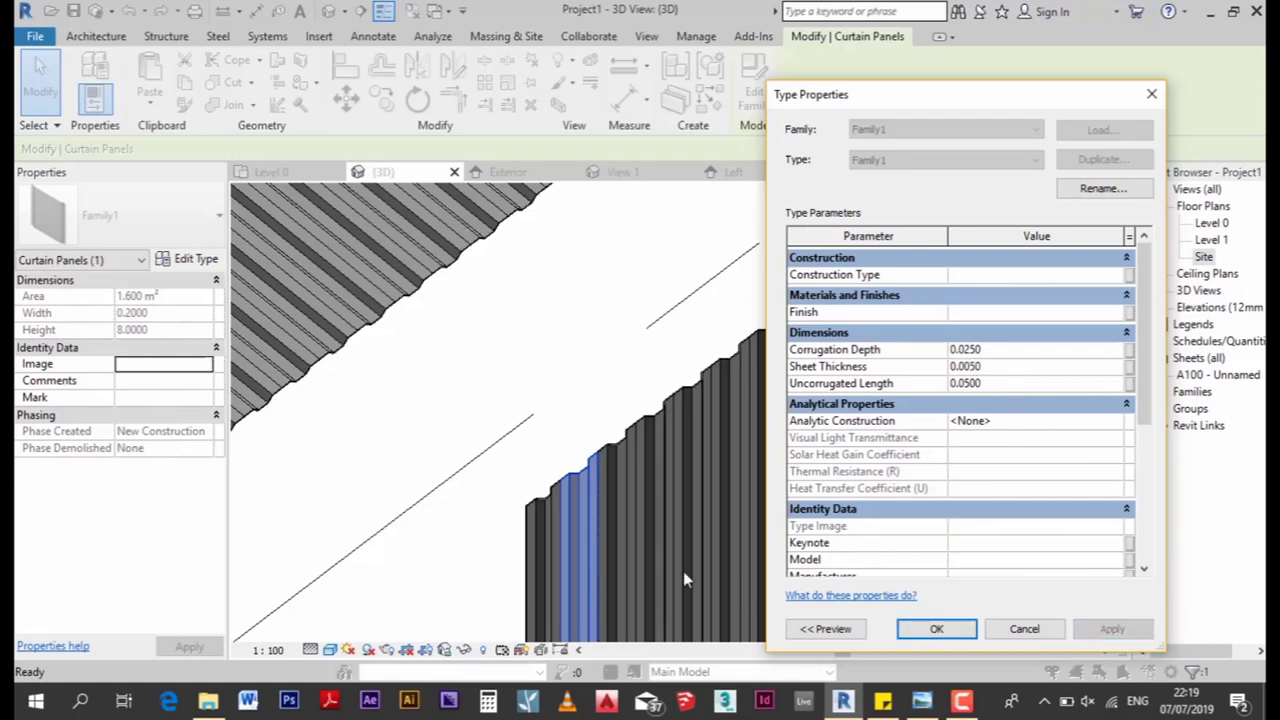
click(1011, 383)
text(.03)
click(1108, 634)
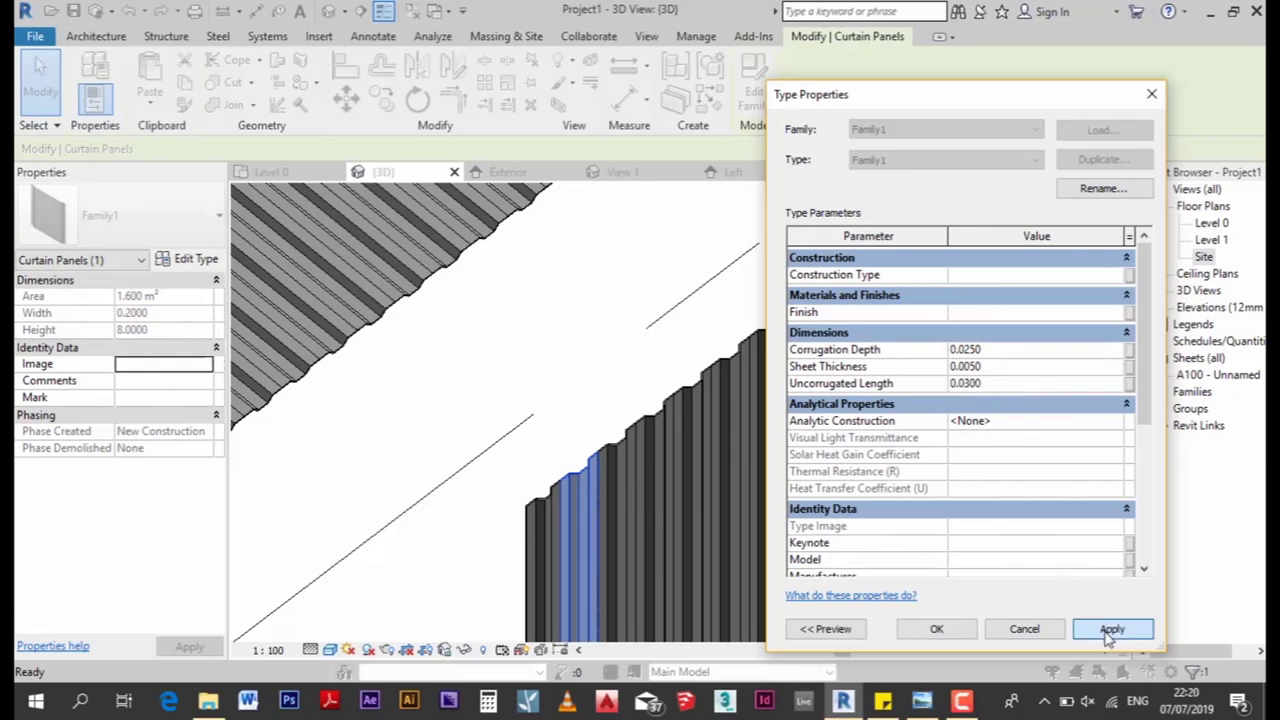
click(1025, 349)
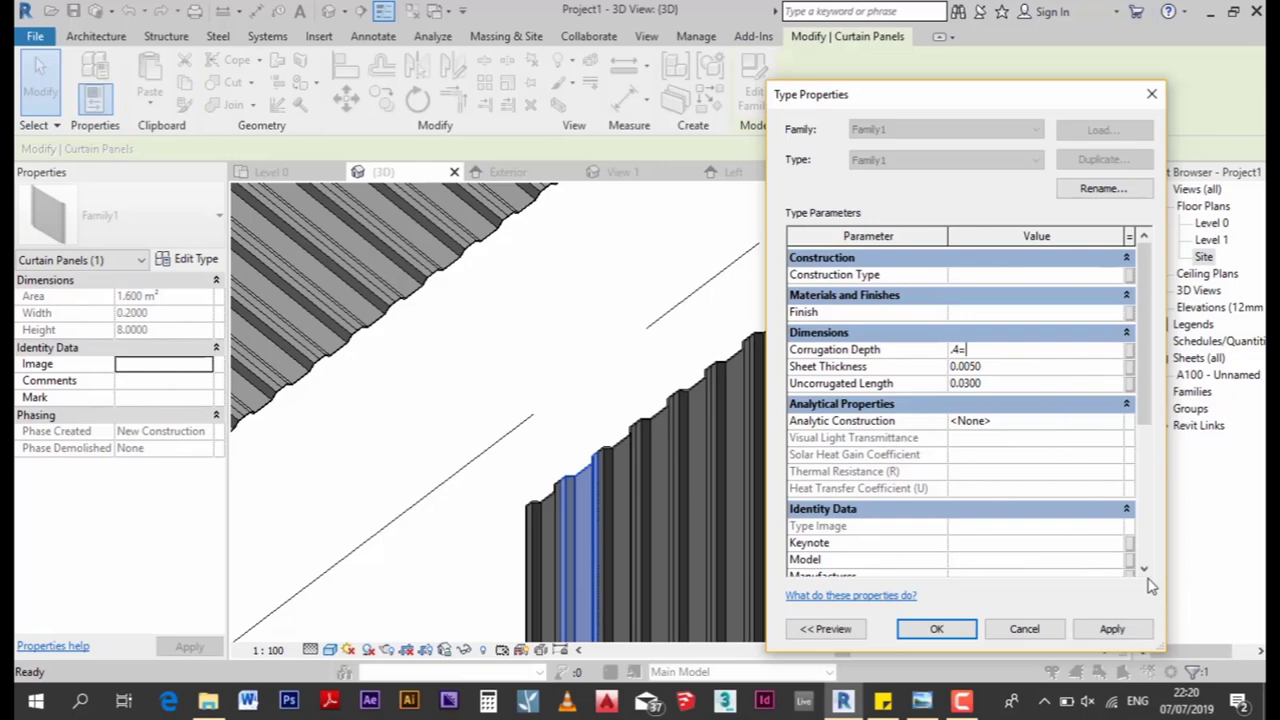
click(1132, 632)
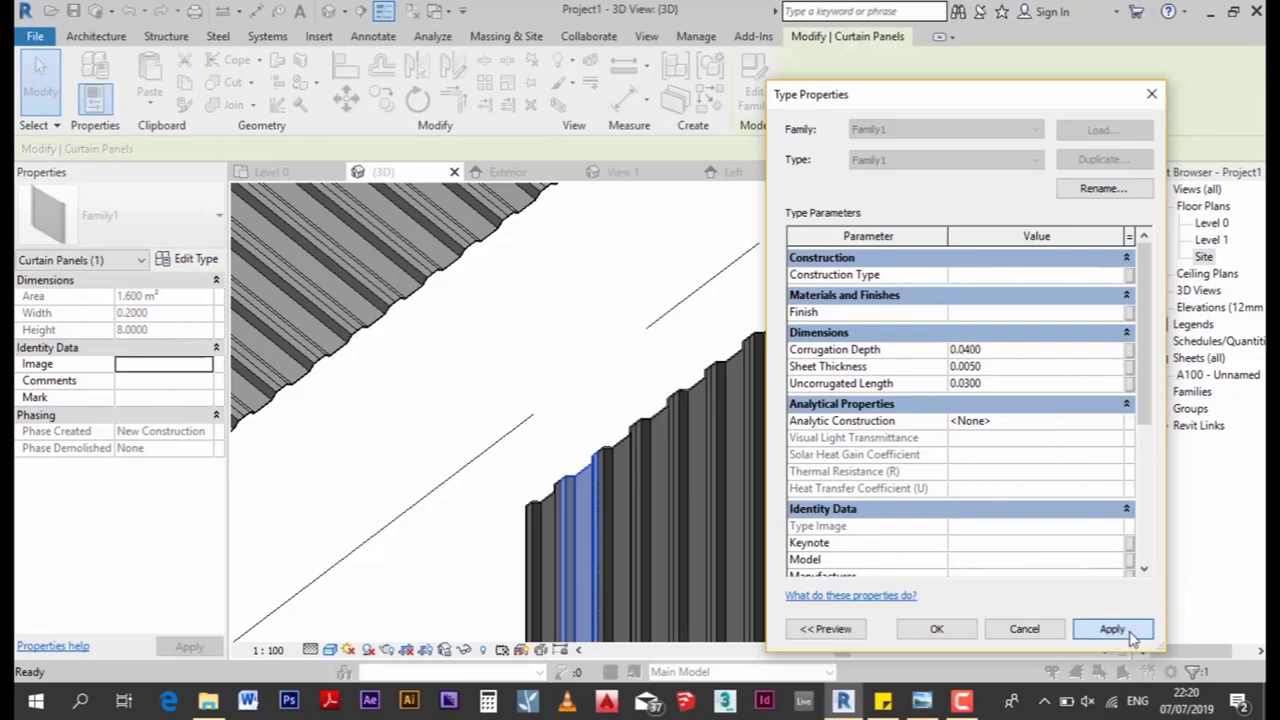
click(905, 630)
scroll(578, 367, up, 2)
scroll(578, 367, up, 2)
scroll(578, 367, up, 2)
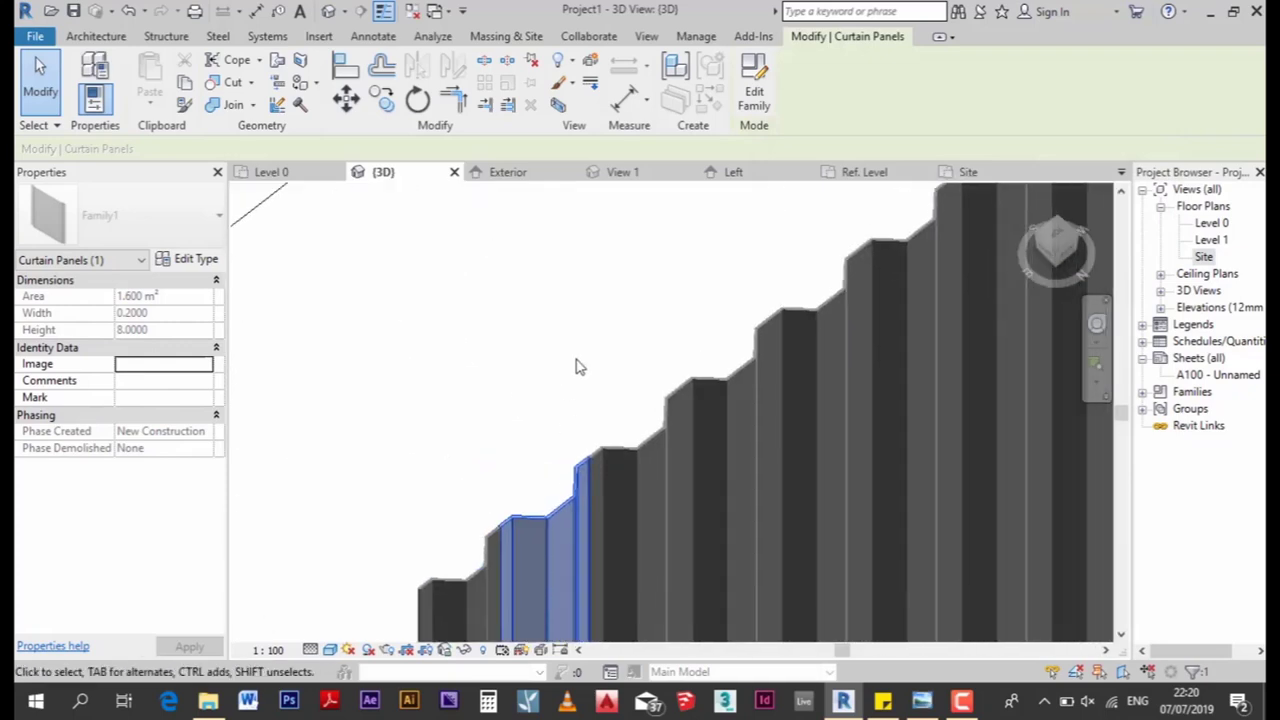
scroll(633, 452, down, 2)
scroll(632, 480, up, 2)
scroll(606, 380, up, 1)
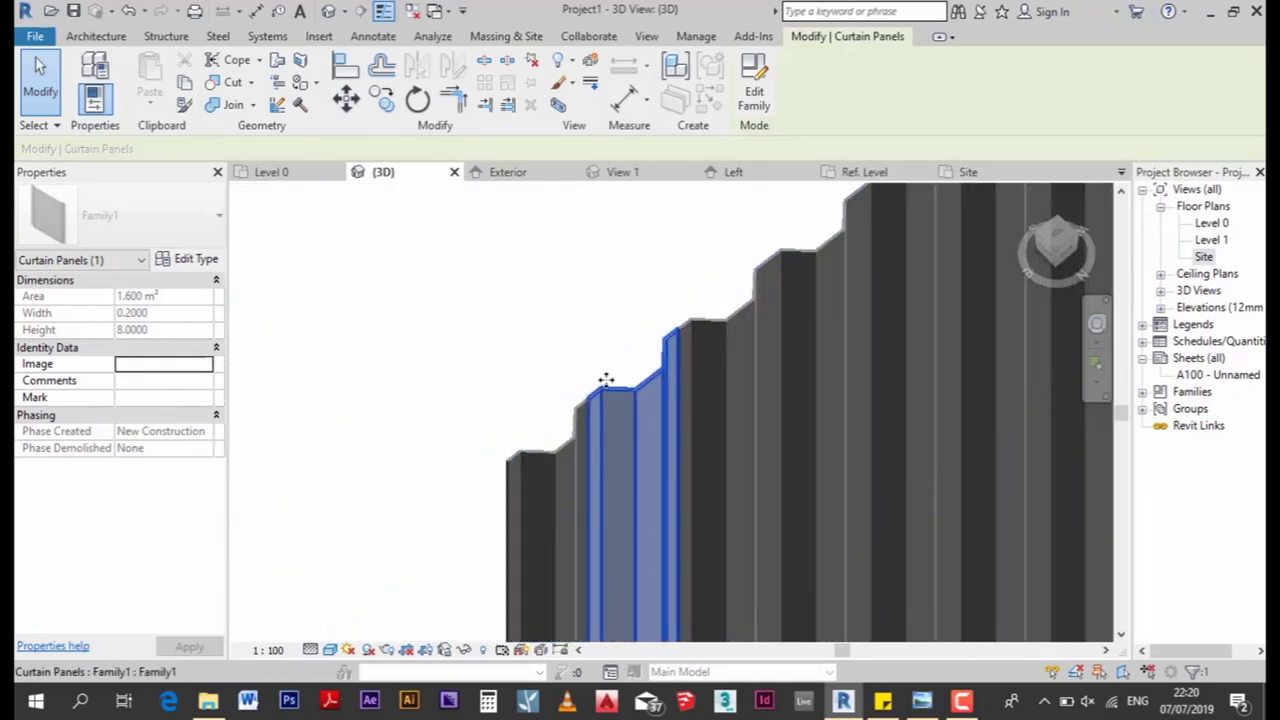
mouse_move(606, 380)
shift+middle_down()
mouse_move(600, 409)
mouse_move(600, 329)
mouse_move(565, 310)
shift+middle_up()
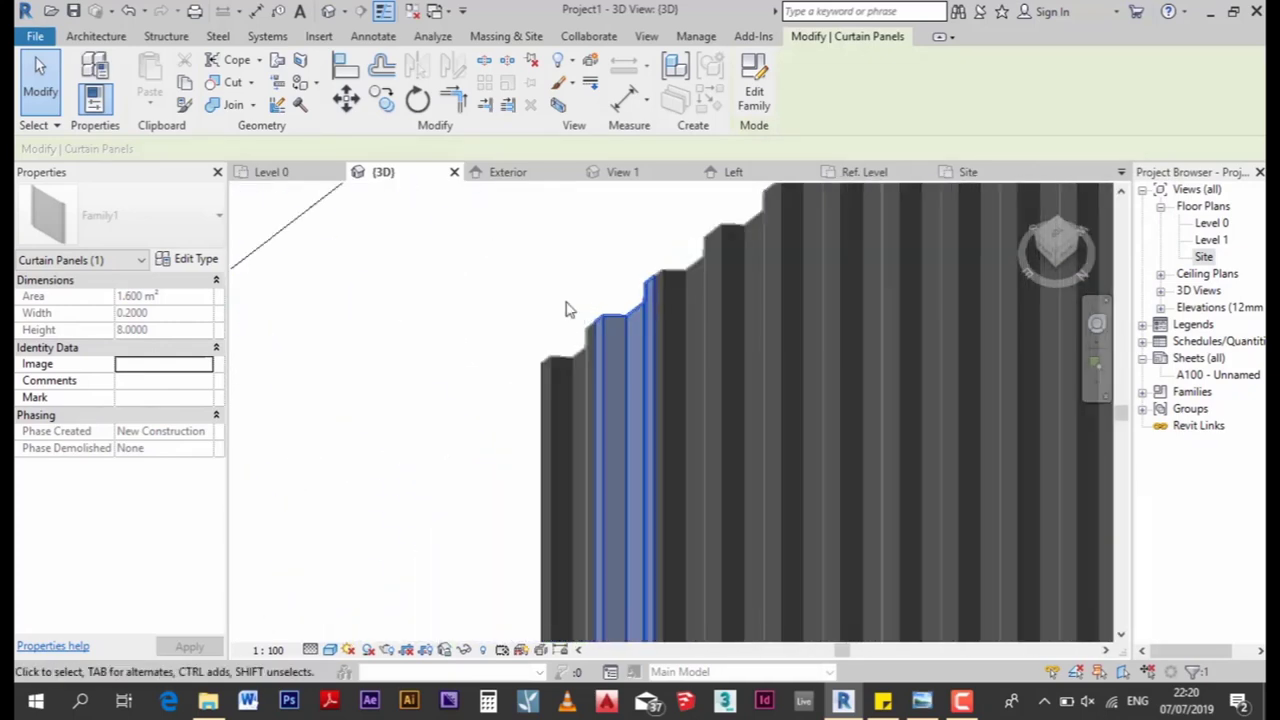
scroll(680, 480, down, 2)
scroll(829, 580, up, 2)
middle_drag(829, 523, 808, 491)
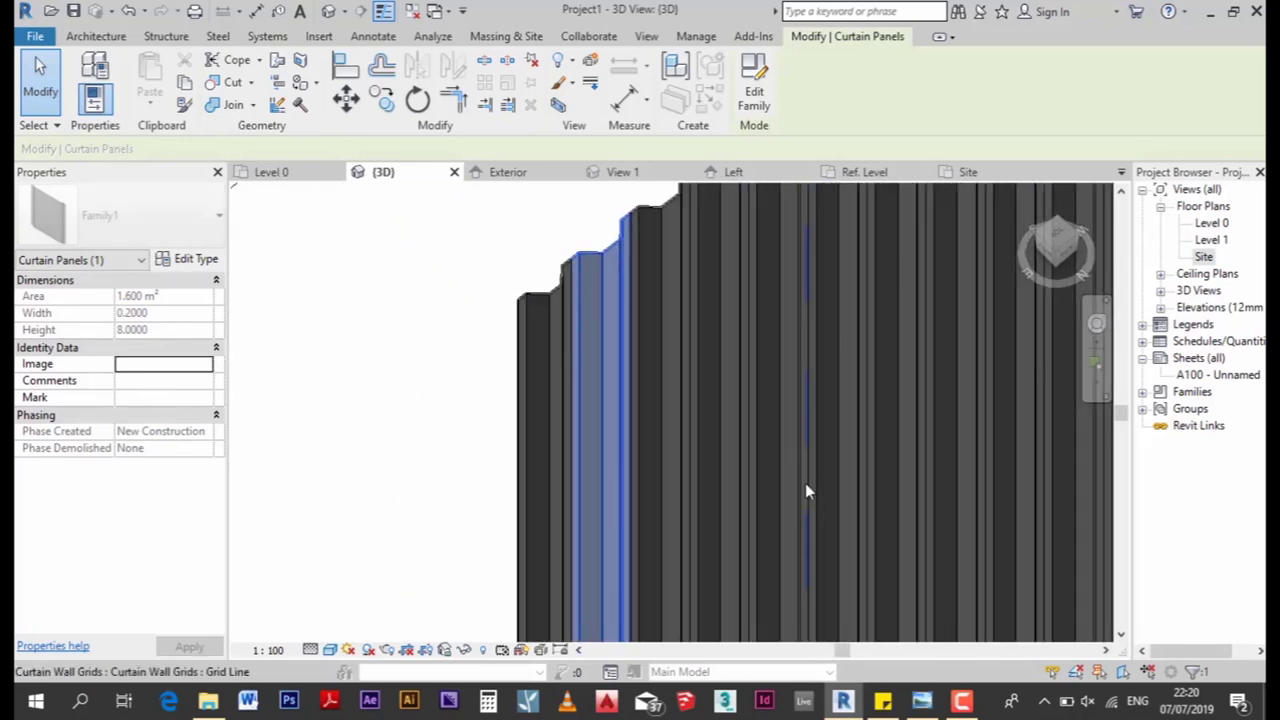
scroll(900, 600, down, 1)
scroll(929, 628, up, 1)
click(961, 700)
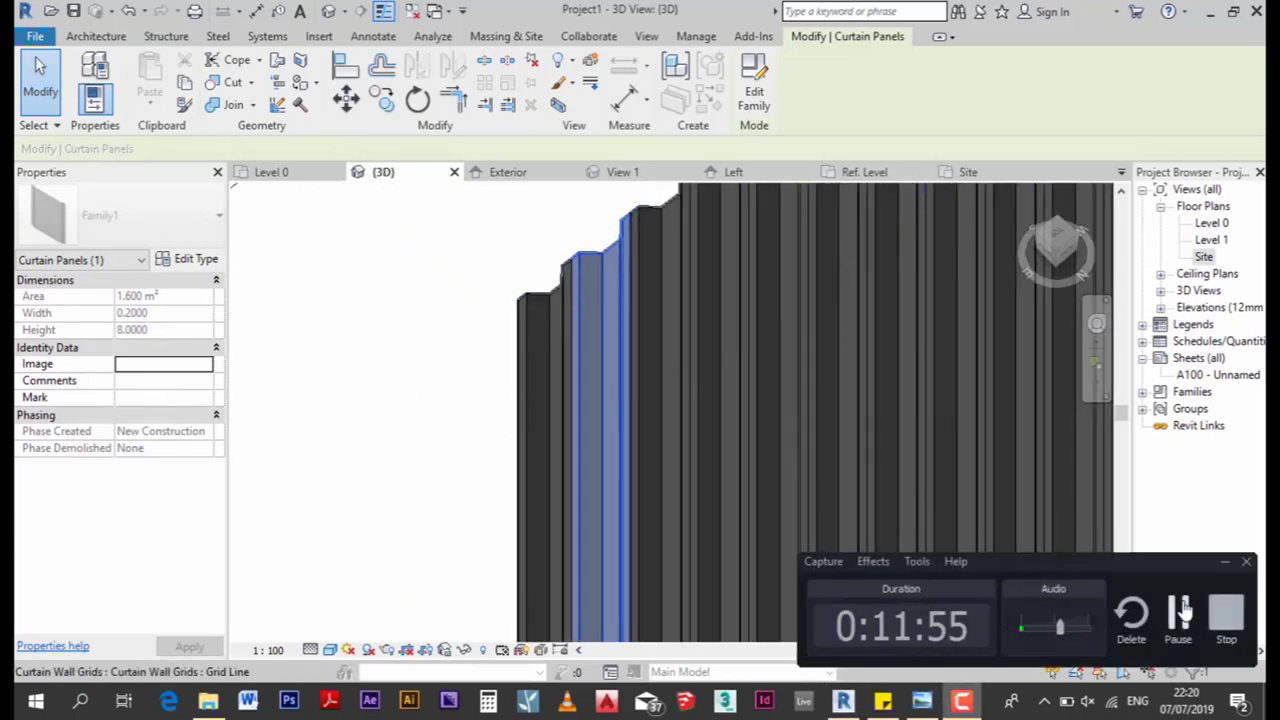